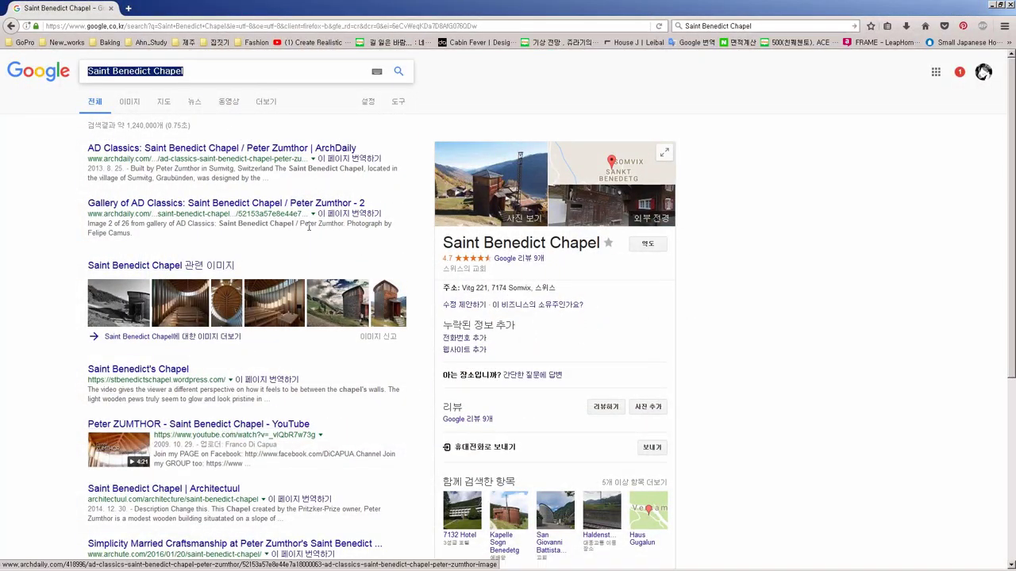
Browse Google image results for Saint Benedict Chapel, scrolling through the reference photos and drawings
{"action": "left_click", "coordinate": [129, 101]}
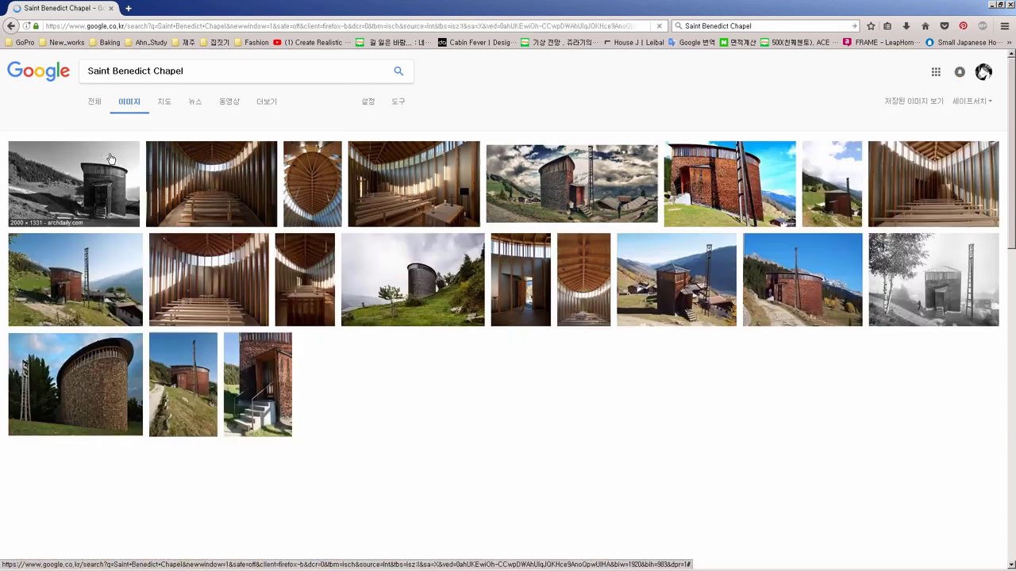
{"action": "scroll", "coordinate": [405, 428], "scroll_direction": "down", "scroll_amount": 4}
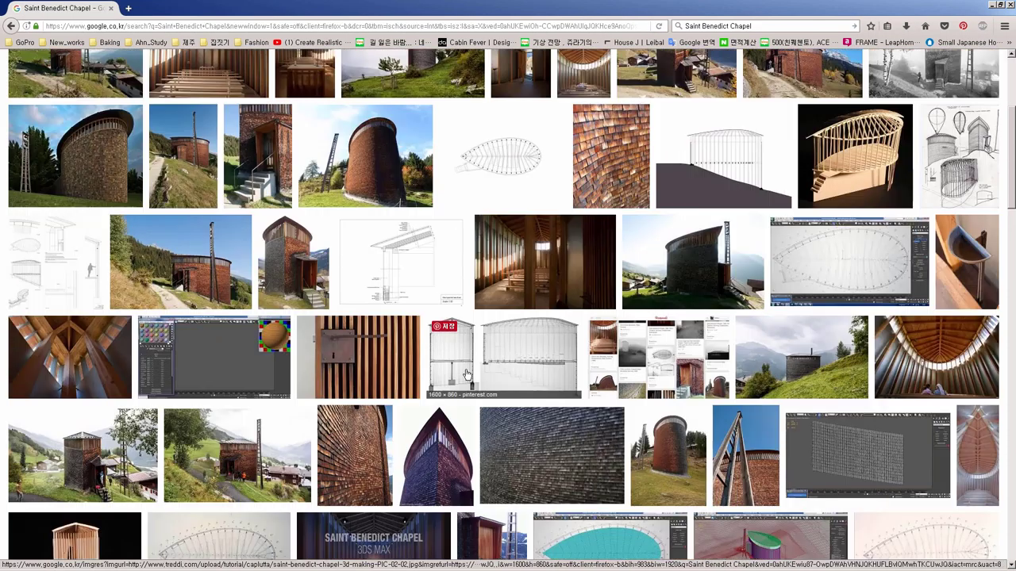
{"action": "scroll", "coordinate": [508, 377], "scroll_direction": "down", "scroll_amount": 3}
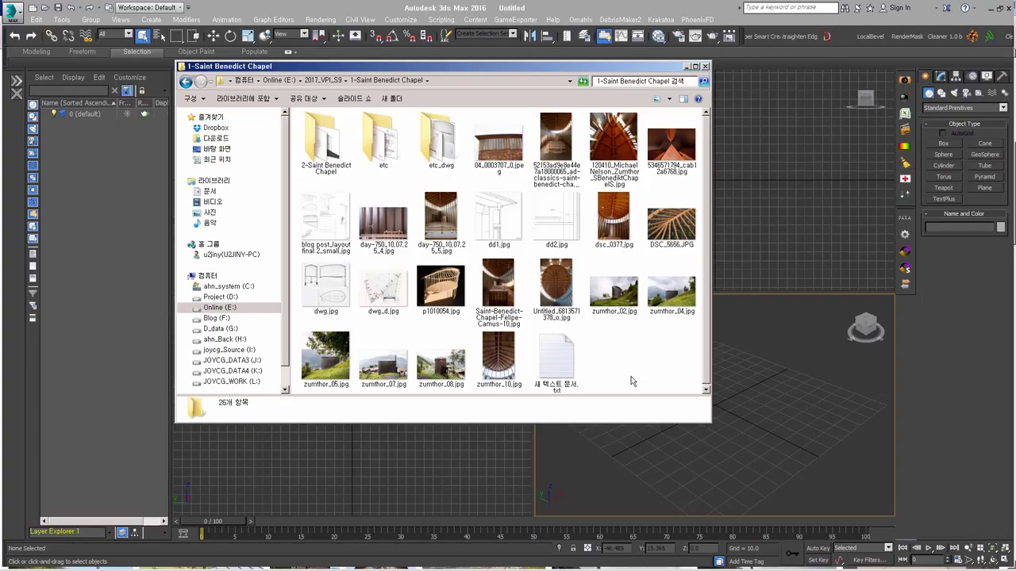
Open dwg.jpg, the chapel's sections-and-plan drawing, in Picasa Photo Viewer
{"action": "double_click", "coordinate": [326, 288]}
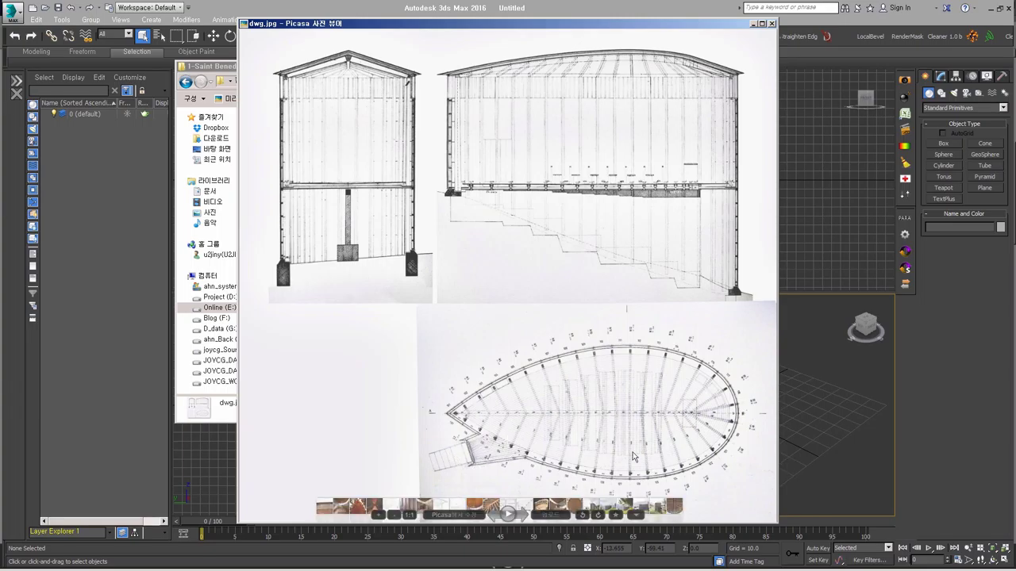
Close dwg.jpg, view the dimensioned drawing dwg_d.jpg, then close the viewer and select dwg.jpg
{"action": "key", "text": "Escape"}
{"action": "double_click", "coordinate": [384, 290]}
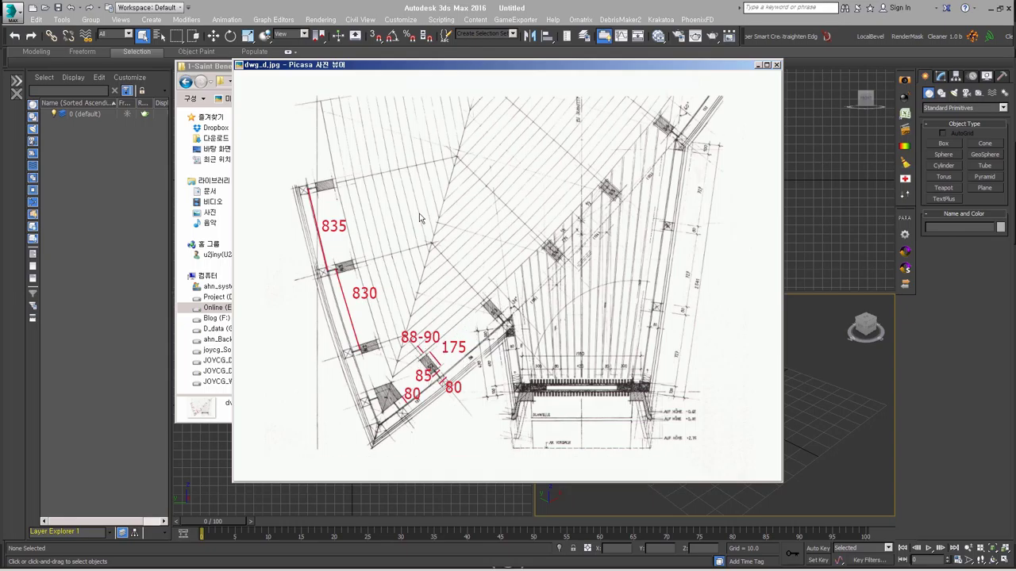
{"action": "left_click", "coordinate": [776, 64]}
{"action": "left_click", "coordinate": [336, 299]}
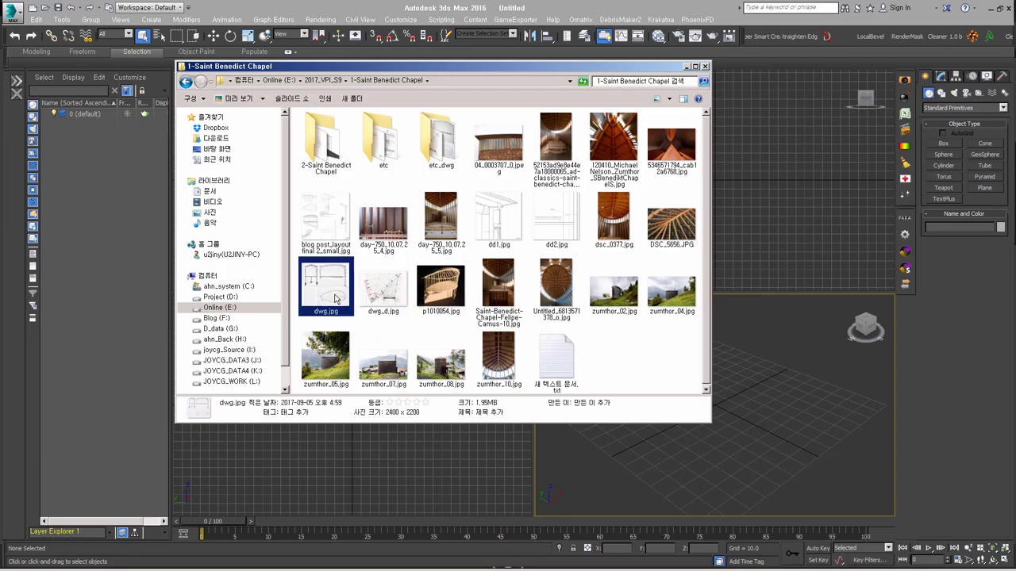
Create a 2200x2400 plane in the top view and apply dwg.jpg as its texture
{"action": "mouse_move", "coordinate": [336, 299]}
{"action": "left_mouse_down"}
{"action": "mouse_move", "coordinate": [531, 293]}
{"action": "mouse_move", "coordinate": [481, 194]}
{"action": "left_mouse_up"}
{"action": "left_click", "coordinate": [984, 187]}
{"action": "left_click_drag", "start_coordinate": [604, 289], "coordinate": [818, 452]}
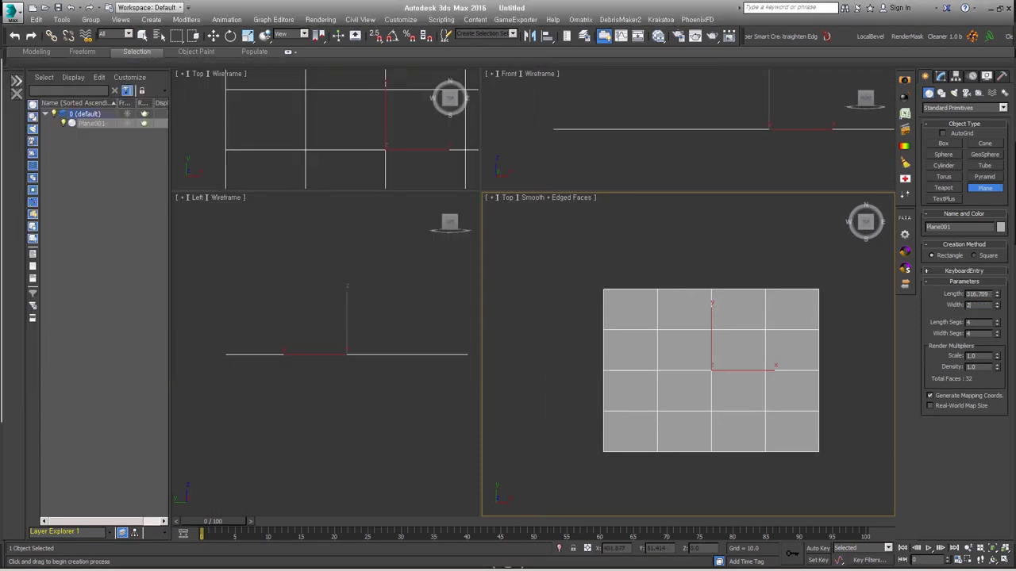
{"action": "type", "text": "2400z"}
{"action": "left_click_drag", "start_coordinate": [151, 342], "coordinate": [722, 402]}
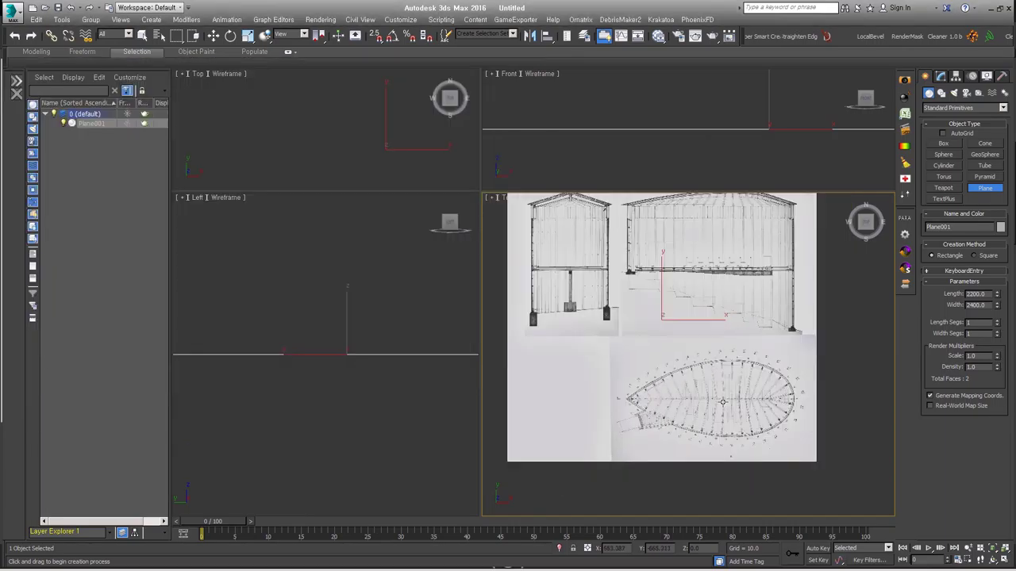
Convert the textured plane to an Editable Poly and select its UVW mapping
{"action": "right_click", "coordinate": [655, 217]}
{"action": "left_click", "coordinate": [660, 218]}
{"action": "scroll", "coordinate": [954, 452], "scroll_direction": "down", "scroll_amount": 3}
{"action": "scroll", "coordinate": [957, 389], "scroll_direction": "down", "scroll_amount": 3}
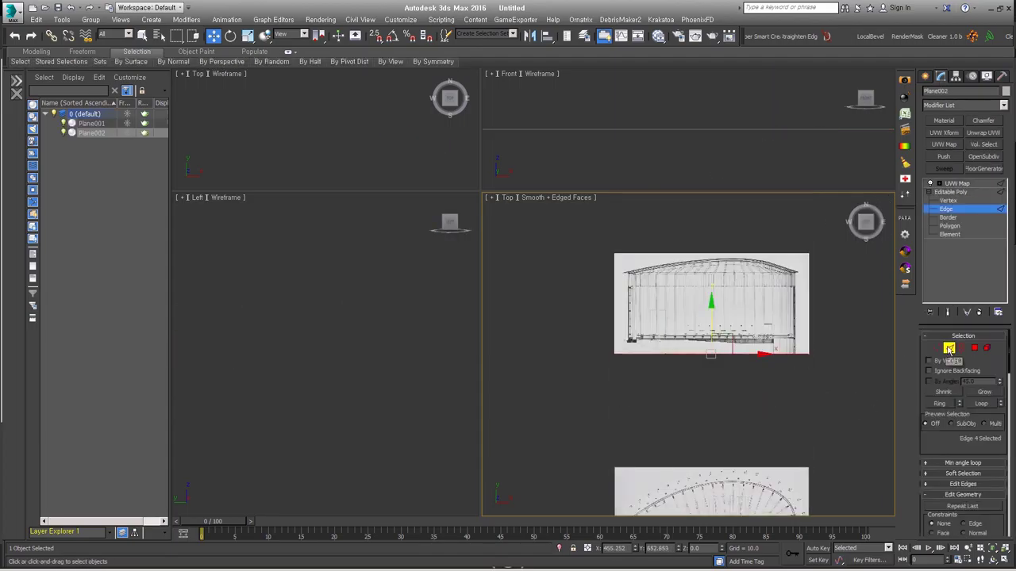
{"action": "left_click", "coordinate": [957, 184]}
Stand the section plane upright and Shift-clone it as a third plane toward the centre
{"action": "key", "text": "e"}
{"action": "mouse_move", "coordinate": [714, 333]}
{"action": "middle_mouse_down", "text": "alt"}
{"action": "mouse_move", "coordinate": [714, 247]}
{"action": "mouse_move", "coordinate": [809, 333]}
{"action": "middle_mouse_up", "text": "alt"}
{"action": "key", "text": "w"}
{"action": "left_click", "coordinate": [810, 331]}
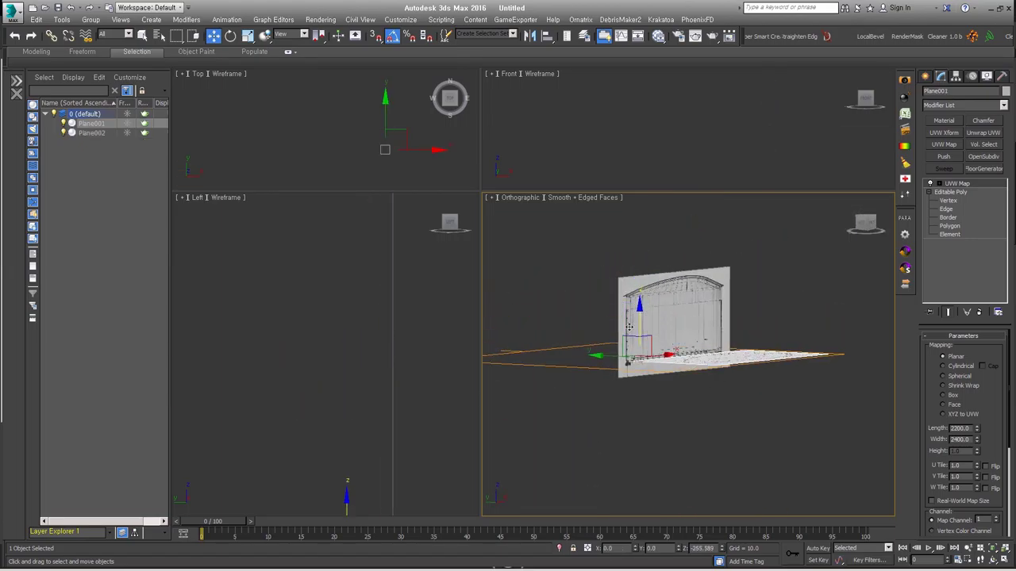
{"action": "left_click", "coordinate": [646, 349], "text": "ctrl"}
{"action": "middle_click_drag", "start_coordinate": [646, 349], "coordinate": [690, 363], "text": "alt"}
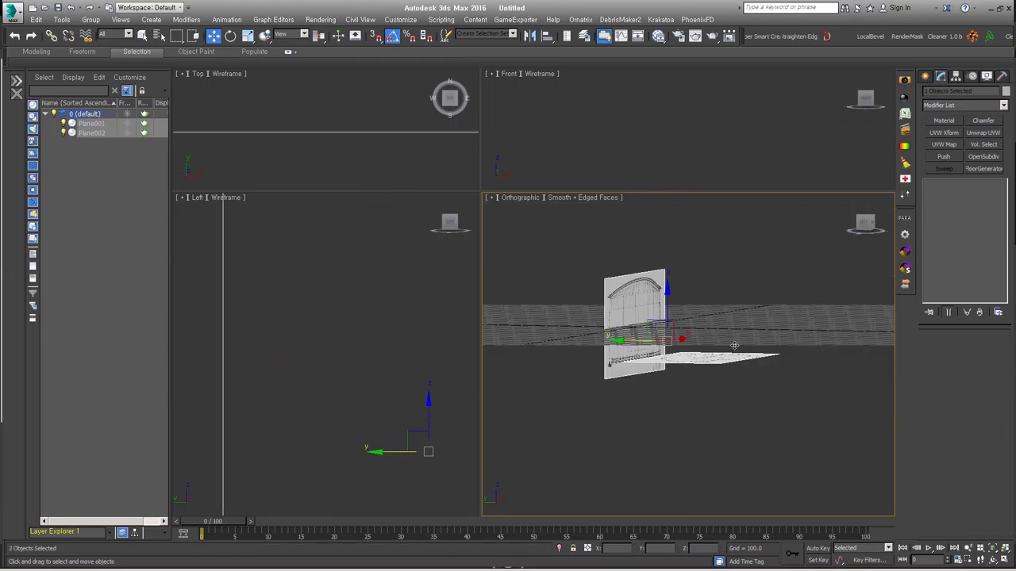
{"action": "key", "text": "g"}
{"action": "mouse_move", "coordinate": [690, 363]}
{"action": "middle_mouse_down", "text": "alt"}
{"action": "mouse_move", "coordinate": [902, 320]}
{"action": "mouse_move", "coordinate": [841, 313]}
{"action": "middle_mouse_up", "text": "alt"}
{"action": "left_click_drag", "start_coordinate": [841, 313], "coordinate": [786, 317]}
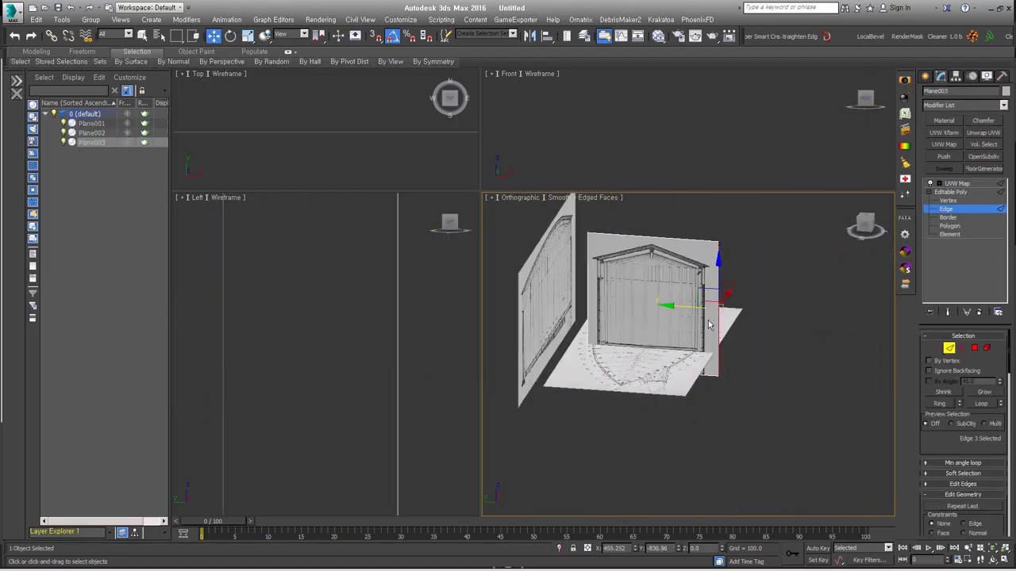
Orbit to a near top-down view and select all three reference planes
{"action": "middle_click_drag", "start_coordinate": [785, 317], "coordinate": [621, 343], "text": "alt"}
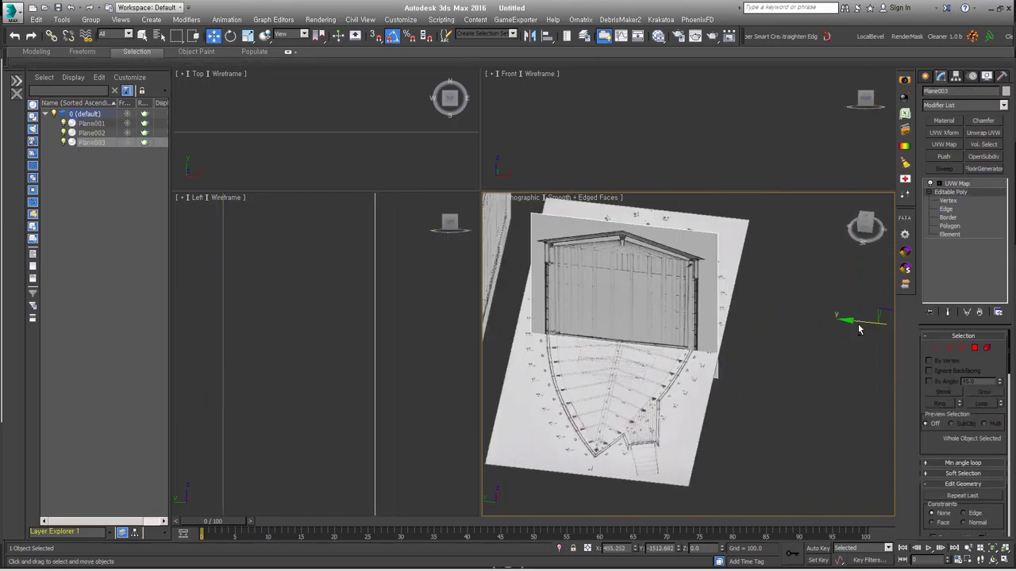
{"action": "scroll", "coordinate": [621, 343], "scroll_direction": "up", "scroll_amount": 3}
{"action": "middle_click_drag", "start_coordinate": [647, 331], "coordinate": [714, 317], "text": "alt"}
{"action": "scroll", "coordinate": [761, 311], "scroll_direction": "up", "scroll_amount": 4}
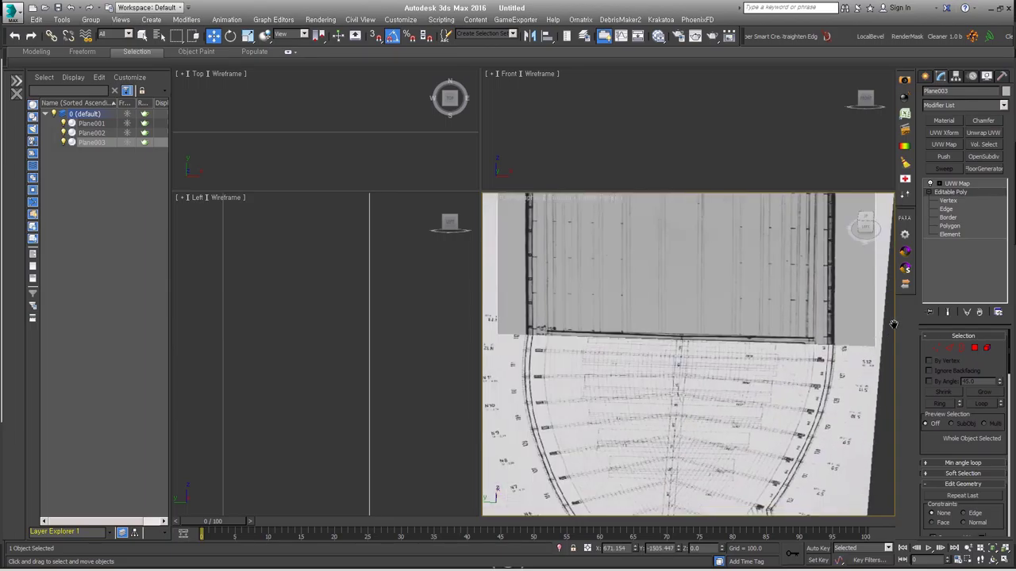
{"action": "scroll", "coordinate": [762, 310], "scroll_direction": "down", "scroll_amount": 5}
{"action": "middle_click_drag", "start_coordinate": [715, 357], "coordinate": [770, 419], "text": "alt"}
{"action": "key", "text": "ctrl+a"}
{"action": "left_click", "coordinate": [62, 19]}
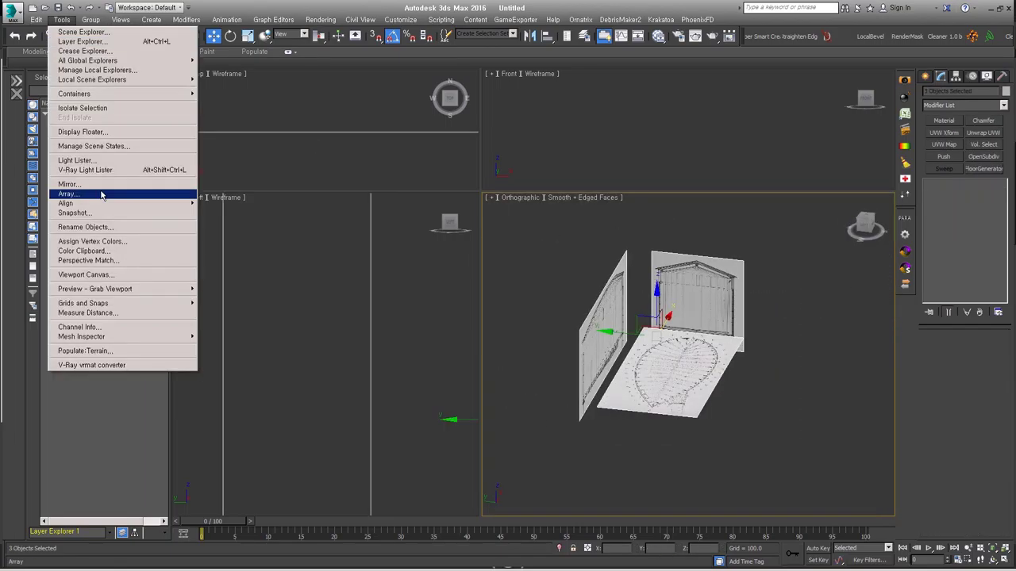
Rename the planes dwg00–dwg02 and put them on a new layer named dwg
{"action": "left_click", "coordinate": [79, 222]}
{"action": "left_click", "coordinate": [507, 356]}
{"action": "left_click", "coordinate": [560, 204]}
{"action": "left_click", "coordinate": [154, 90]}
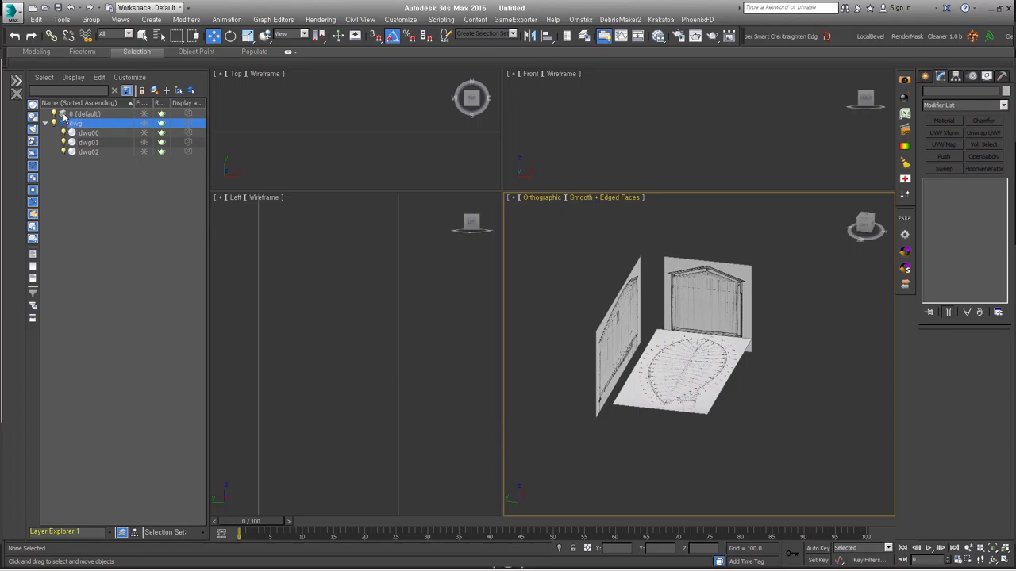
Fit the plan in top view and check the wall dimension on the detail drawing dwg_d.jpg
{"action": "key", "text": "t"}
{"action": "key", "text": "z"}
{"action": "scroll", "coordinate": [698, 397], "scroll_direction": "down", "scroll_amount": 1}
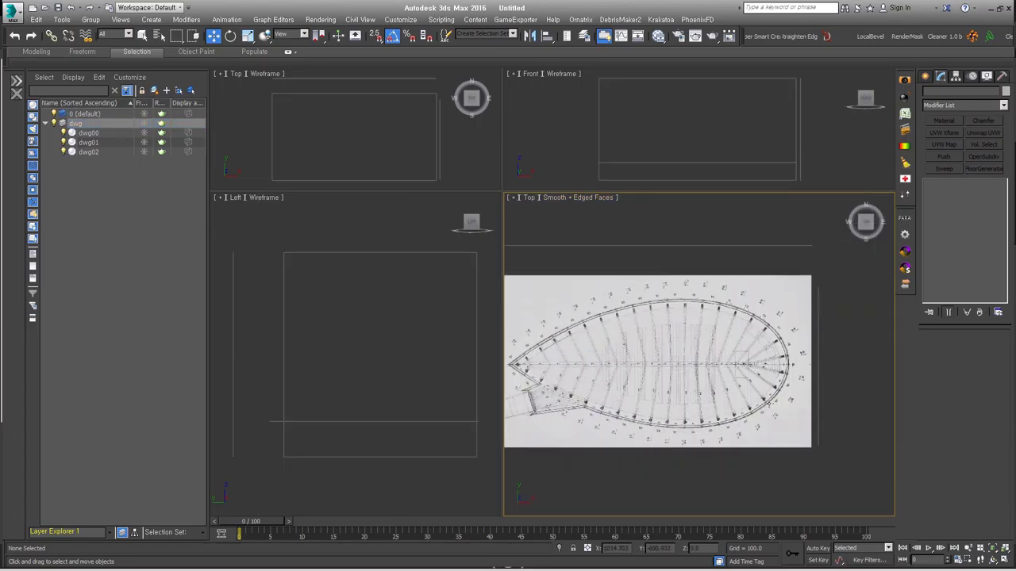
{"action": "middle_click_drag", "start_coordinate": [680, 428], "coordinate": [684, 429]}
{"action": "scroll", "coordinate": [578, 408], "scroll_direction": "up", "scroll_amount": 5}
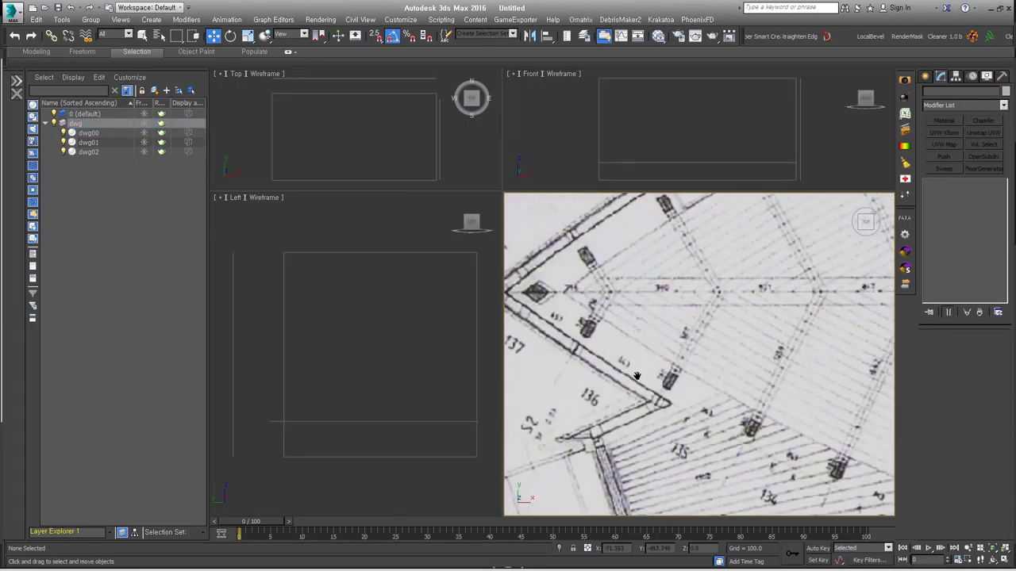
{"action": "key", "text": "alt+Tab"}
{"action": "scroll", "coordinate": [611, 370], "scroll_direction": "up", "scroll_amount": 1}
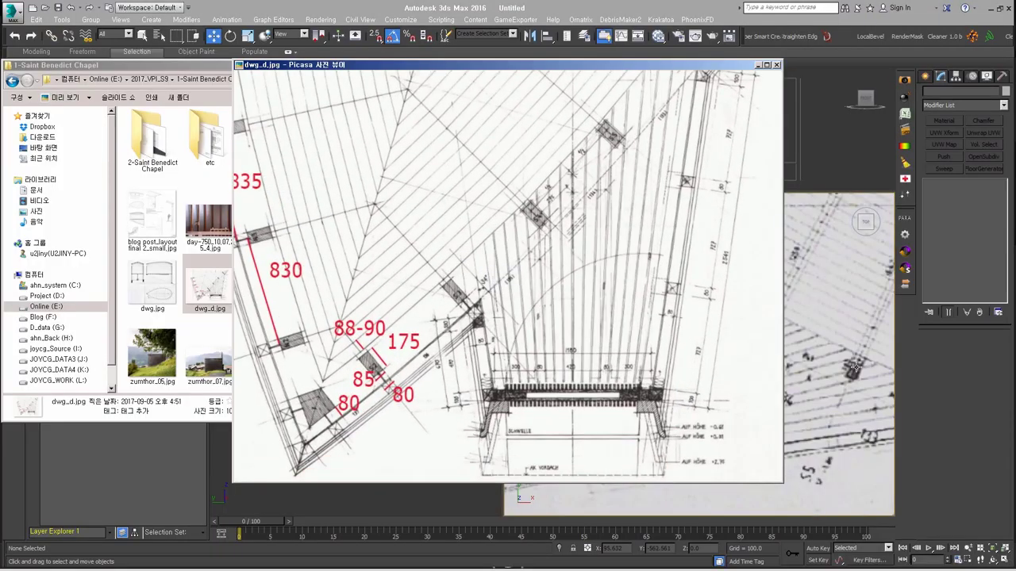
{"action": "left_click", "coordinate": [777, 65]}
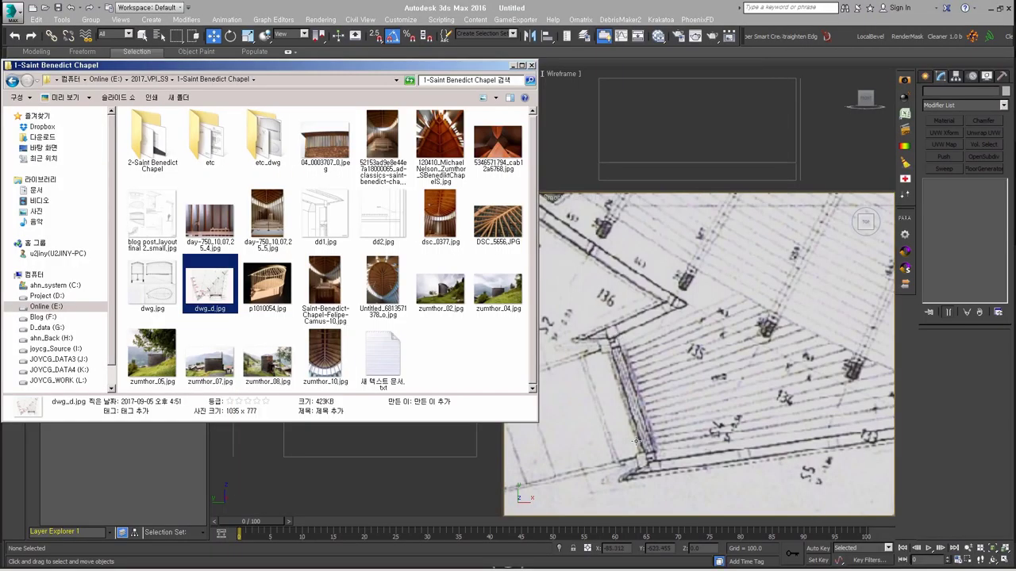
{"action": "left_click", "coordinate": [589, 255]}
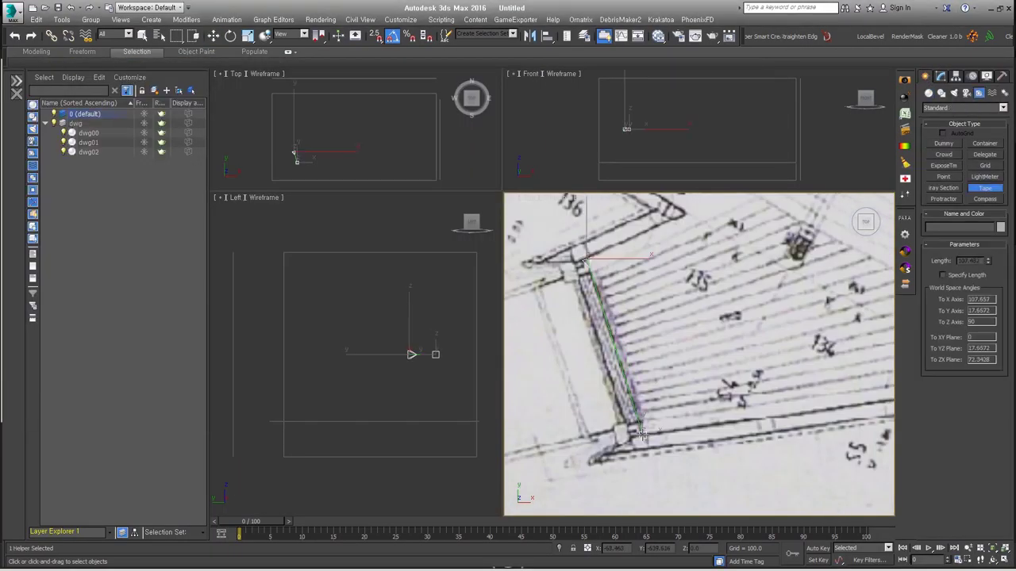
Measure the wall with the tape and rescale world units so it spans 1180
{"action": "left_click_drag", "start_coordinate": [641, 433], "coordinate": [641, 432]}
{"action": "key", "text": "alt+Tab"}
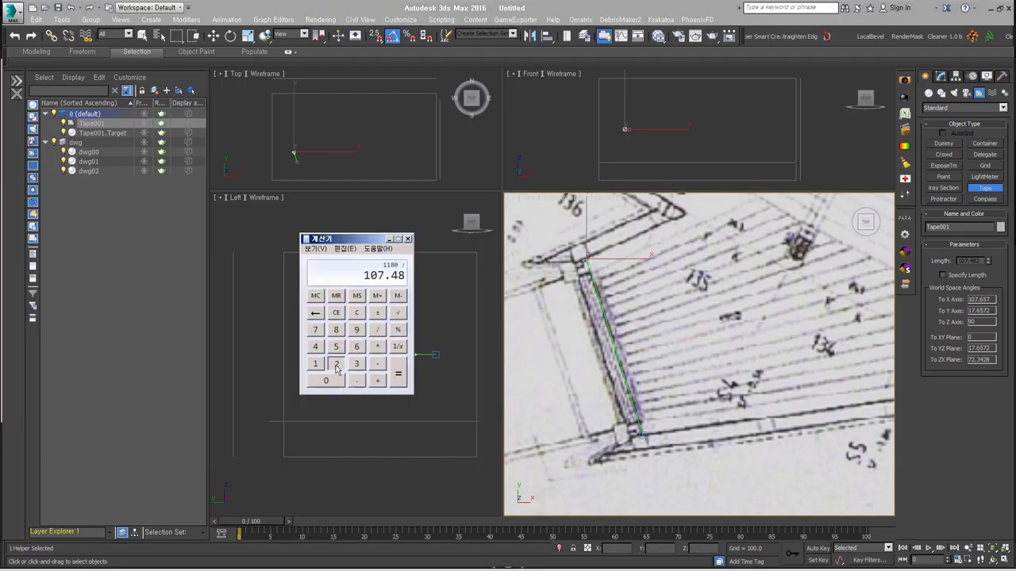
{"action": "left_click", "coordinate": [358, 261]}
{"action": "left_click", "coordinate": [760, 404]}
{"action": "left_click", "coordinate": [960, 276]}
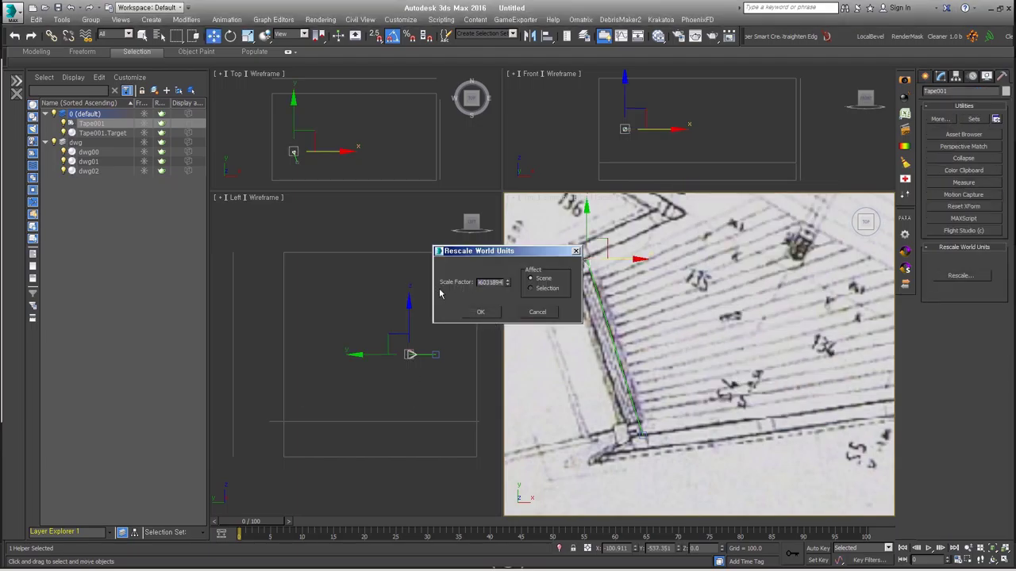
{"action": "left_click", "coordinate": [478, 310]}
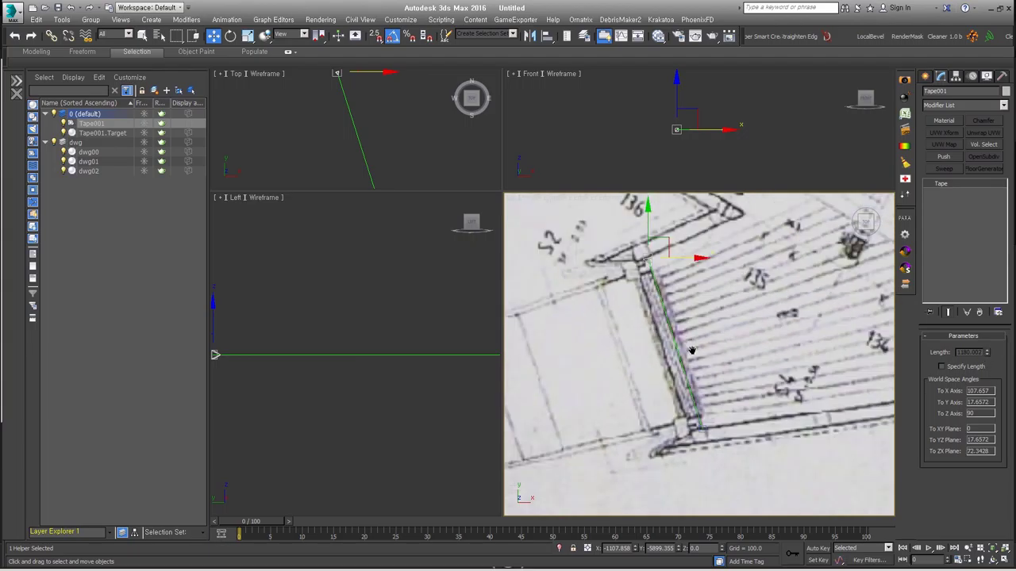
Delete the measuring tape and enlarge the top view of the whole drawing
{"action": "key", "text": "Delete"}
{"action": "key", "text": "t"}
{"action": "key", "text": "z"}
{"action": "left_click_drag", "start_coordinate": [502, 194], "coordinate": [351, 184]}
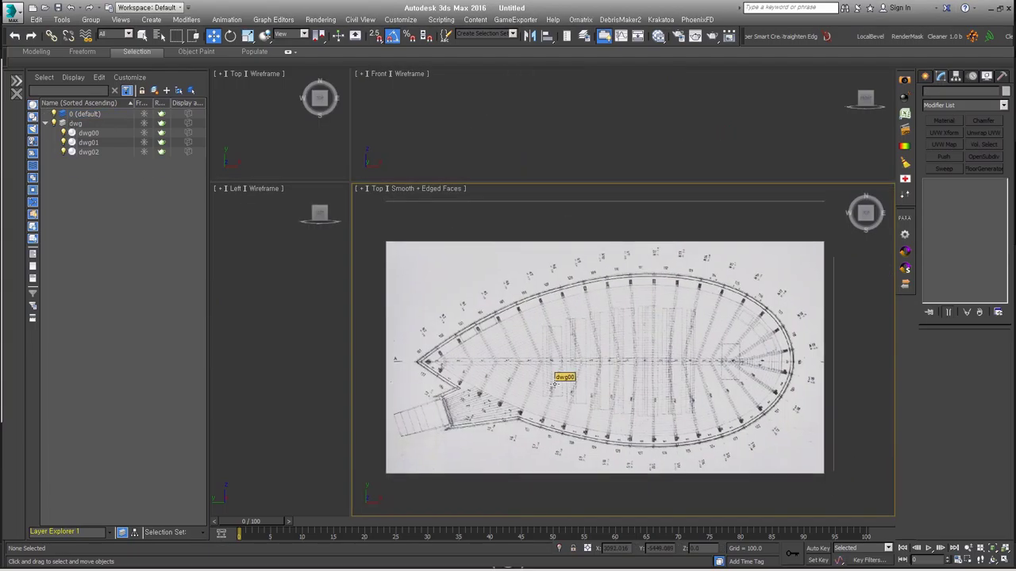
Draw an ellipse tracing the chapel's elliptical wall outline on the plan
{"action": "left_click", "coordinate": [924, 75]}
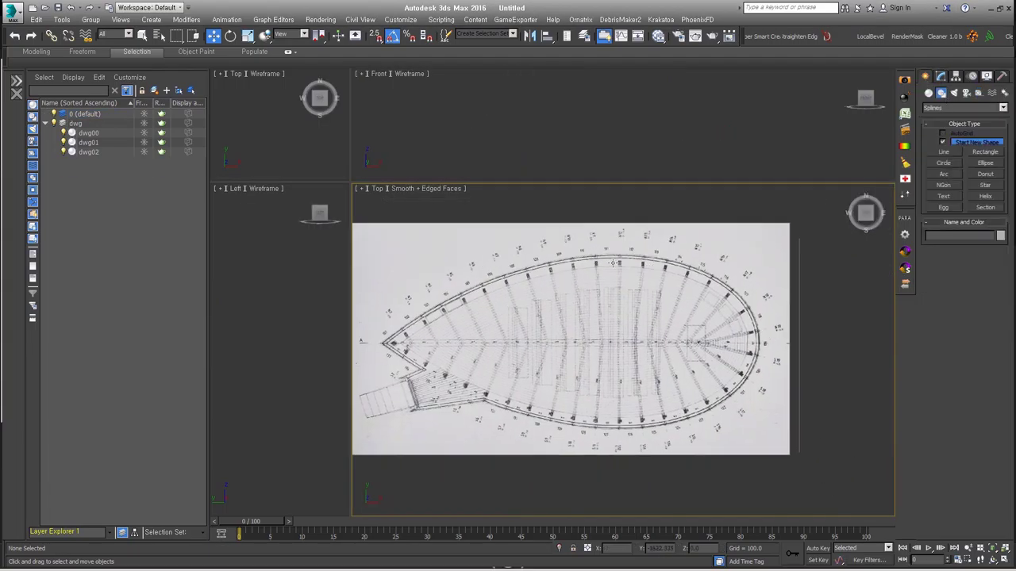
{"action": "left_click", "coordinate": [985, 163]}
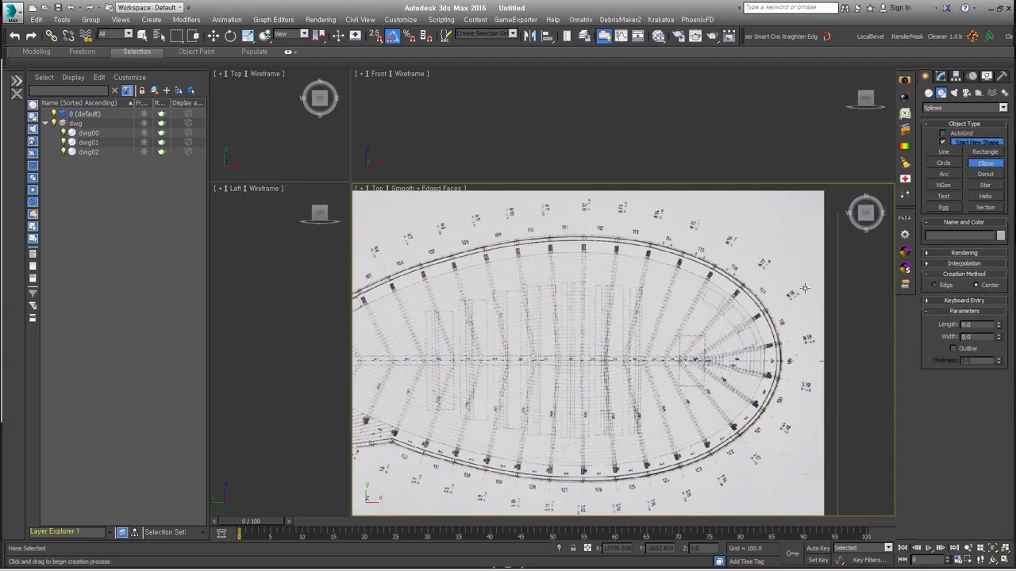
{"action": "right_click", "coordinate": [778, 234]}
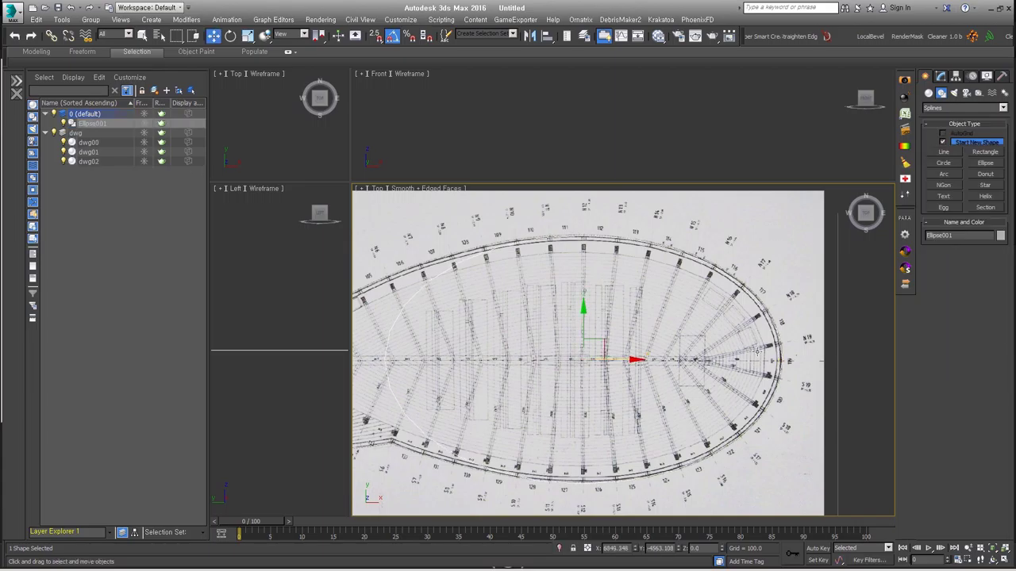
{"action": "scroll", "coordinate": [555, 333], "scroll_direction": "down", "scroll_amount": 2}
{"action": "middle_click_drag", "start_coordinate": [526, 326], "coordinate": [570, 349]}
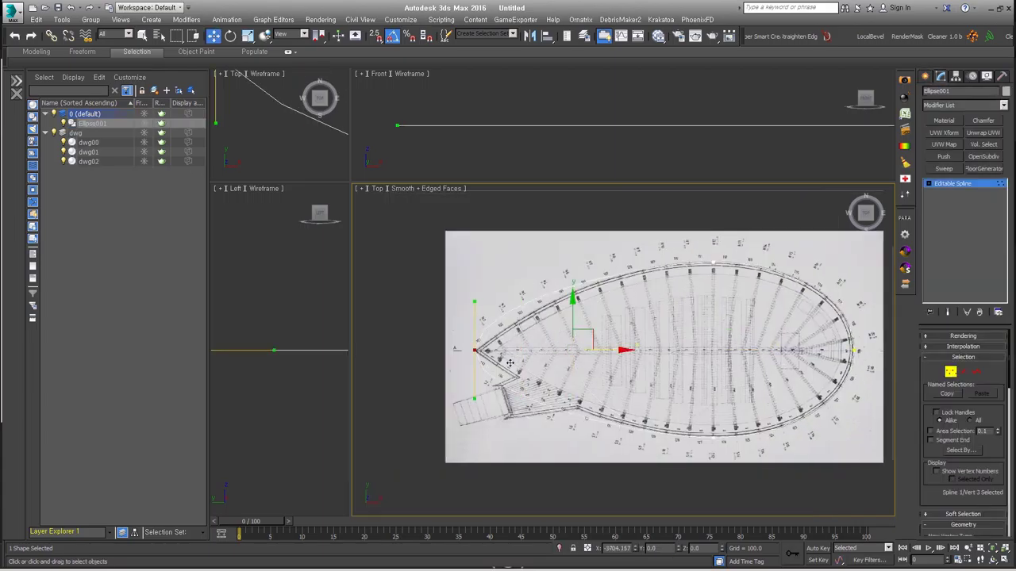
{"action": "scroll", "coordinate": [509, 363], "scroll_direction": "up", "scroll_amount": 5}
{"action": "scroll", "coordinate": [556, 333], "scroll_direction": "down", "scroll_amount": 3}
{"action": "scroll", "coordinate": [714, 341], "scroll_direction": "down", "scroll_amount": 2}
{"action": "middle_click_drag", "start_coordinate": [794, 341], "coordinate": [656, 342]}
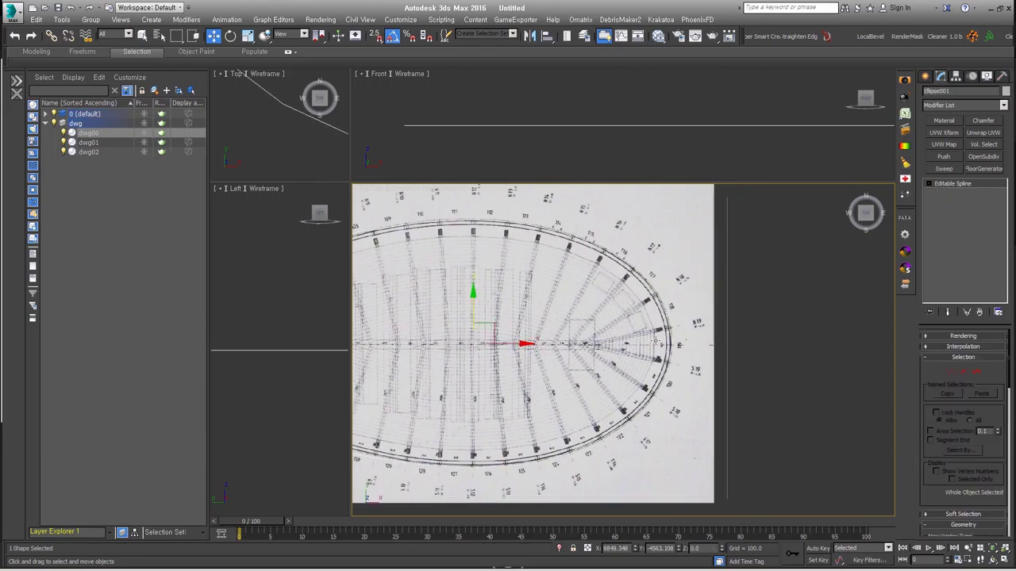
{"action": "scroll", "coordinate": [655, 339], "scroll_direction": "up", "scroll_amount": 4}
{"action": "scroll", "coordinate": [709, 340], "scroll_direction": "up", "scroll_amount": 4}
{"action": "scroll", "coordinate": [429, 358], "scroll_direction": "down", "scroll_amount": 6}
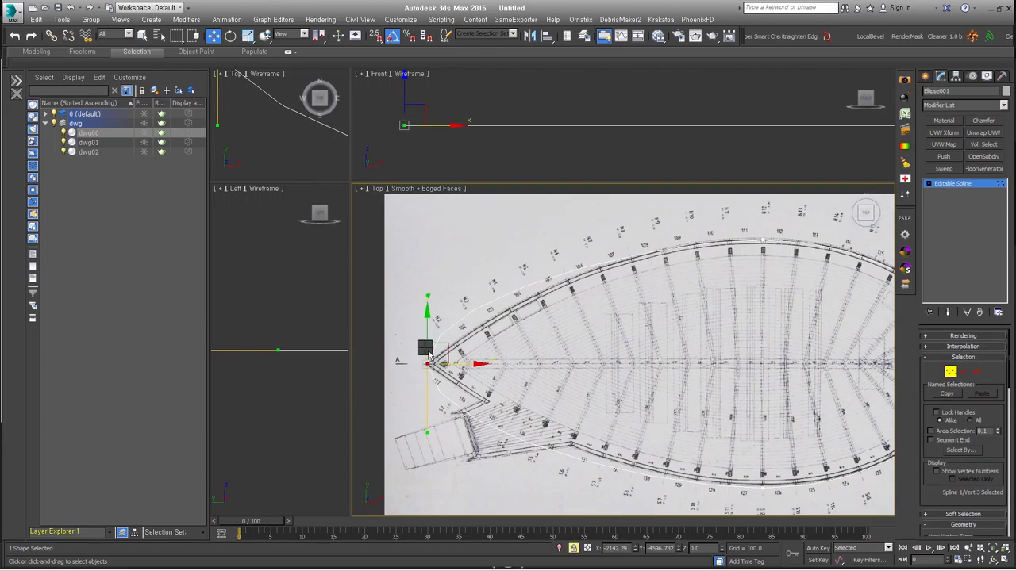
Set the ellipse's pointed tip vertex to Bezier Corner to fit the drawing
{"action": "right_click", "coordinate": [427, 366]}
{"action": "left_click", "coordinate": [397, 281]}
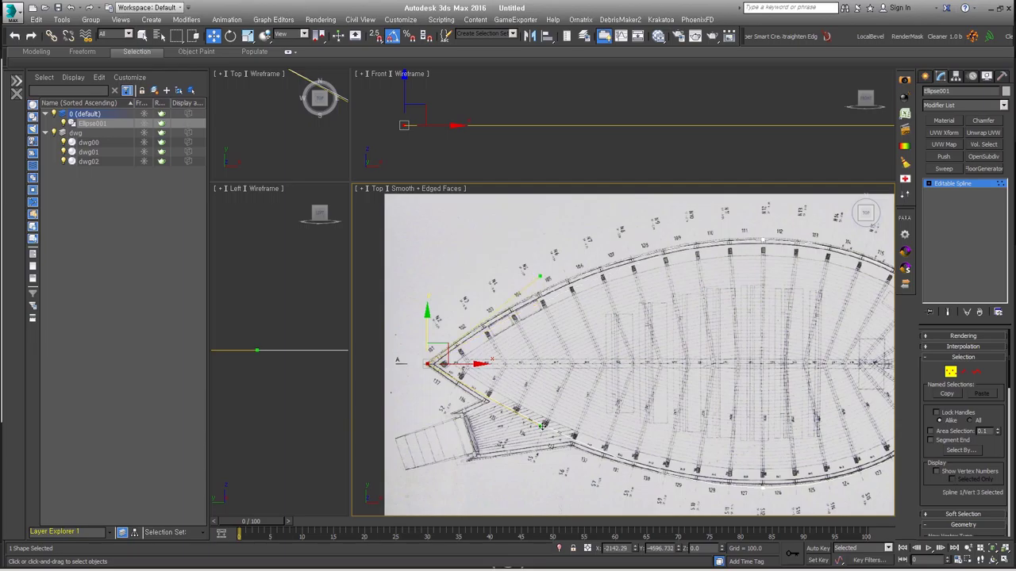
{"action": "left_click", "coordinate": [534, 447]}
{"action": "key", "text": "z"}
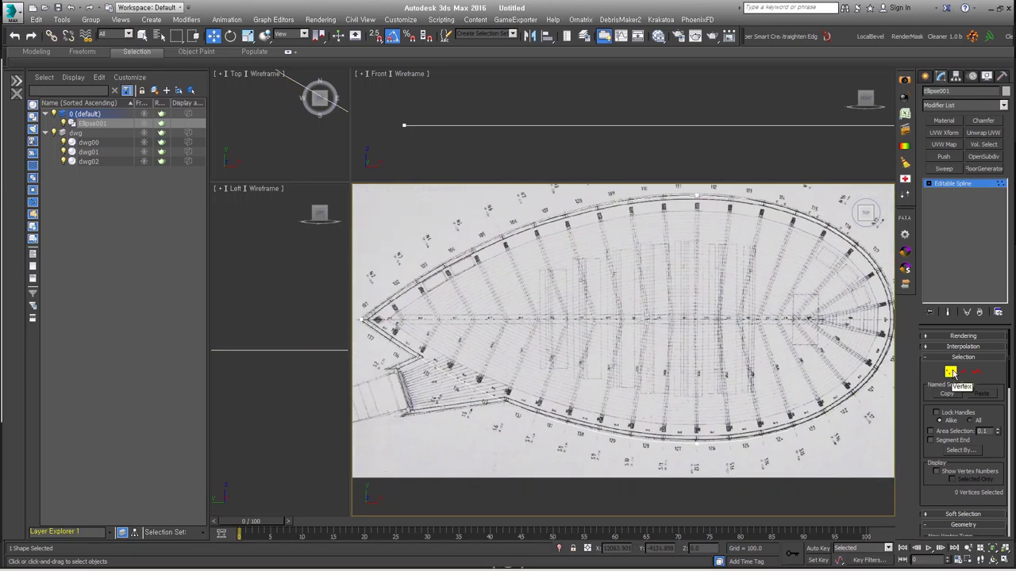
Rename the outline spline Ellipse001 to path
{"action": "left_click", "coordinate": [957, 379]}
{"action": "scroll", "coordinate": [774, 310], "scroll_direction": "up", "scroll_amount": 5}
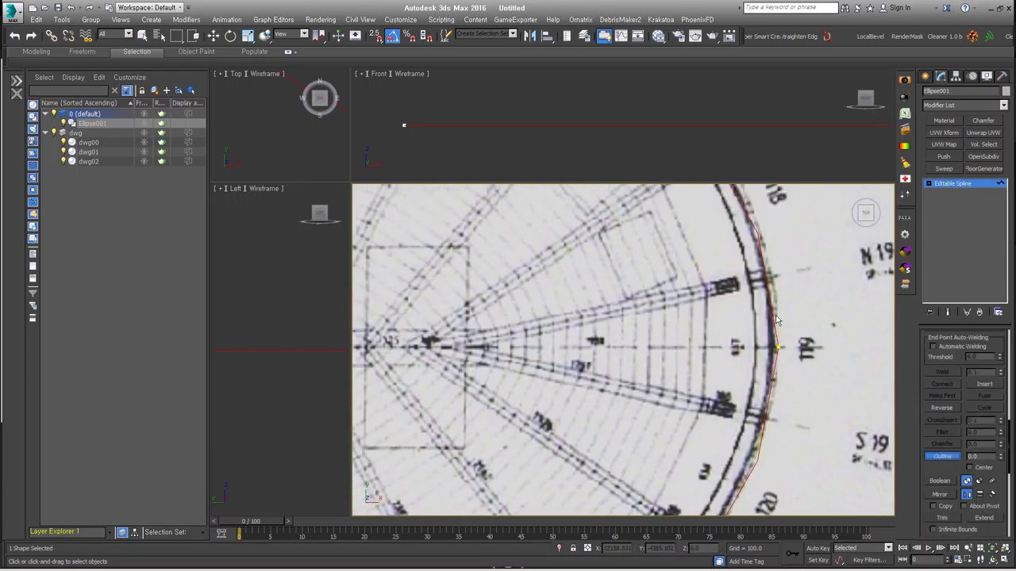
{"action": "mouse_move", "coordinate": [736, 306]}
{"action": "middle_mouse_down"}
{"action": "mouse_move", "coordinate": [778, 334]}
{"action": "mouse_move", "coordinate": [671, 222]}
{"action": "middle_mouse_up"}
{"action": "scroll", "coordinate": [644, 304], "scroll_direction": "down", "scroll_amount": 1}
{"action": "middle_click_drag", "start_coordinate": [644, 304], "coordinate": [651, 253]}
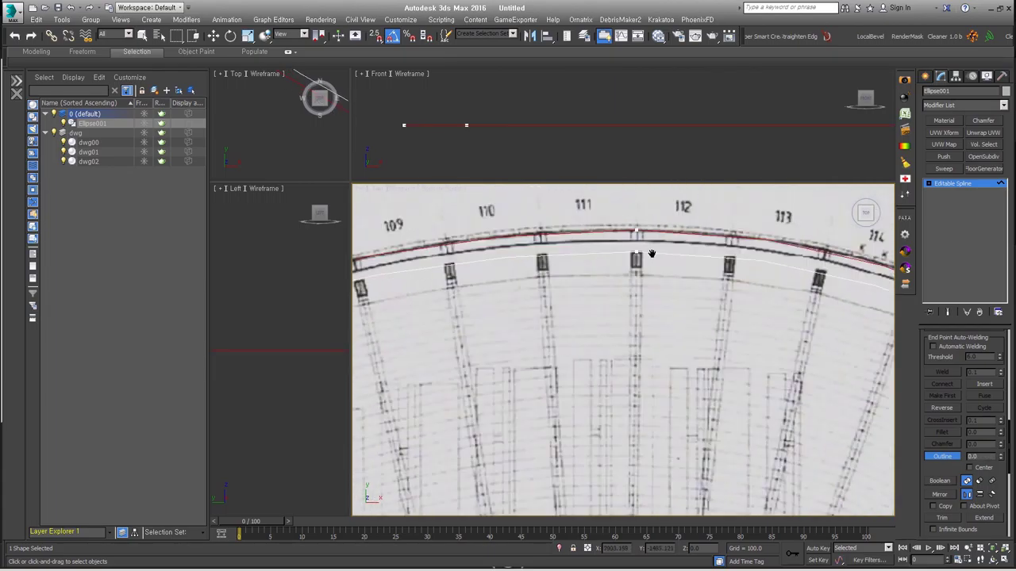
{"action": "mouse_move", "coordinate": [538, 272]}
{"action": "middle_mouse_down"}
{"action": "mouse_move", "coordinate": [733, 297]}
{"action": "mouse_move", "coordinate": [730, 381]}
{"action": "mouse_move", "coordinate": [690, 389]}
{"action": "middle_mouse_up"}
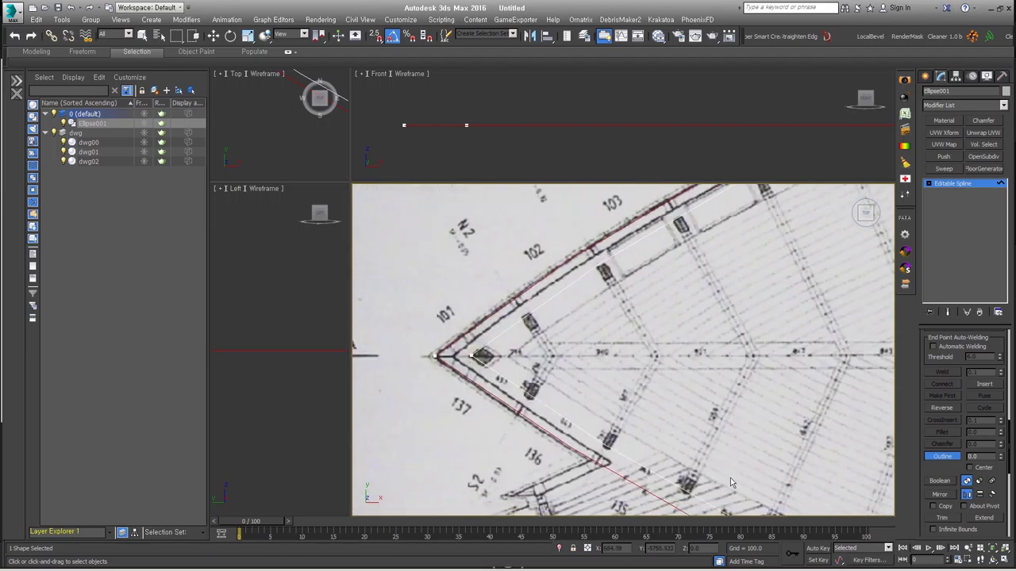
{"action": "type", "text": "path"}
{"action": "key", "text": "Return"}
{"action": "scroll", "coordinate": [709, 304], "scroll_direction": "down", "scroll_amount": 5}
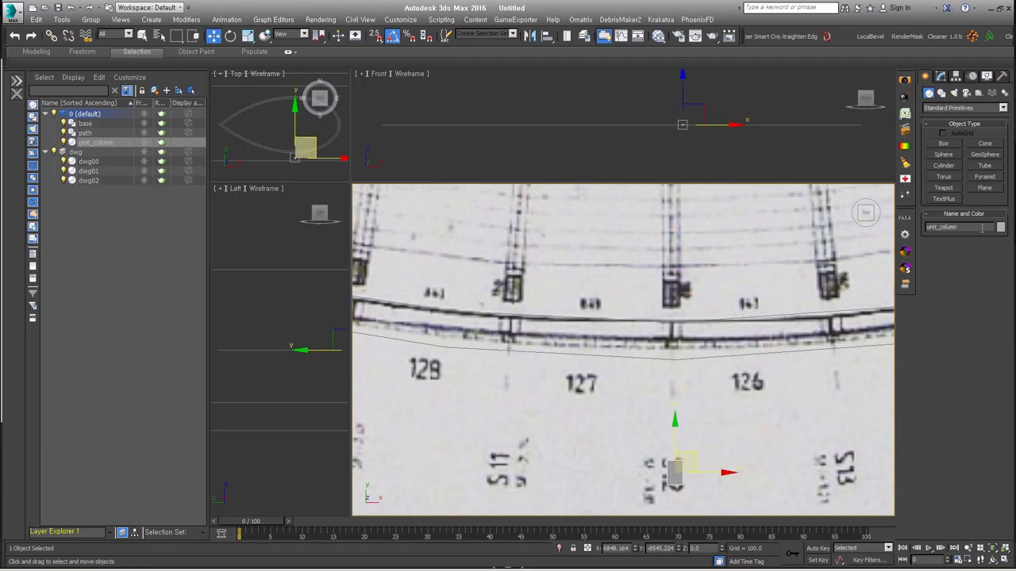
Shell unit_column to 4500 units high and position it below the plan drawing
{"action": "left_click", "coordinate": [940, 77]}
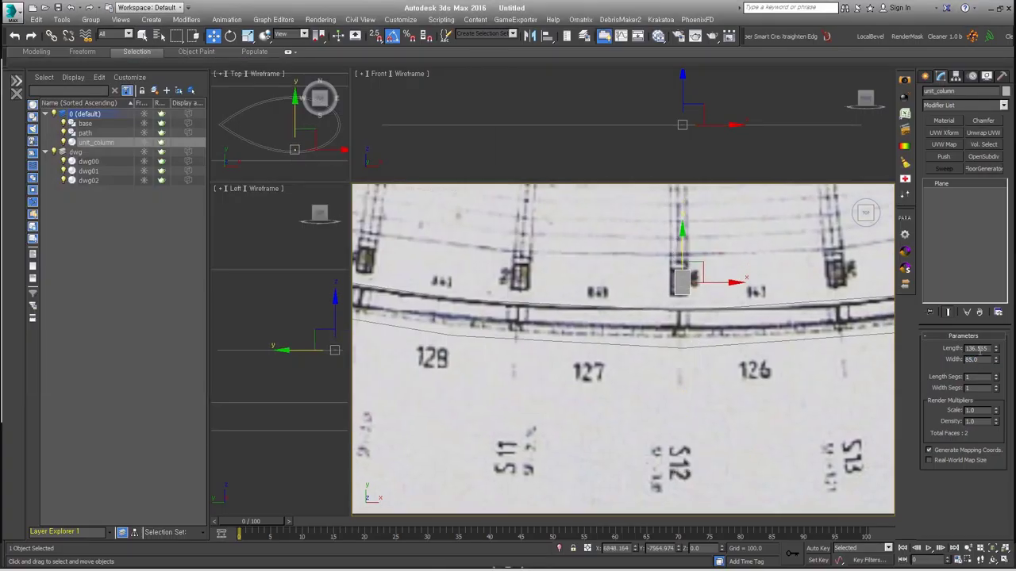
{"action": "scroll", "coordinate": [675, 287], "scroll_direction": "down", "scroll_amount": 5}
{"action": "scroll", "coordinate": [662, 419], "scroll_direction": "up", "scroll_amount": 3}
{"action": "left_click_drag", "start_coordinate": [662, 373], "coordinate": [624, 391]}
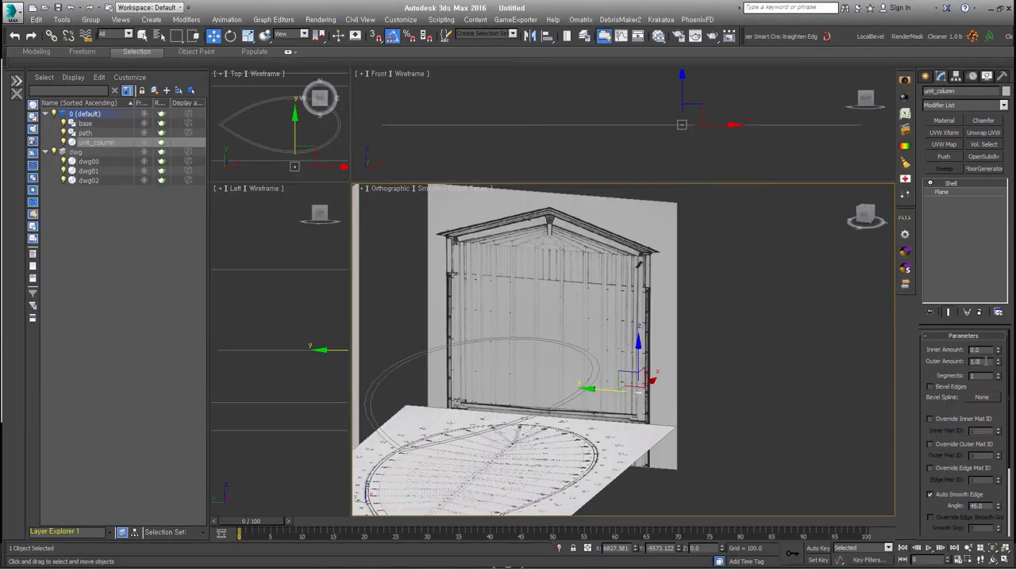
{"action": "scroll", "coordinate": [638, 266], "scroll_direction": "down", "scroll_amount": 4}
{"action": "middle_click_drag", "start_coordinate": [637, 266], "coordinate": [712, 329], "text": "alt"}
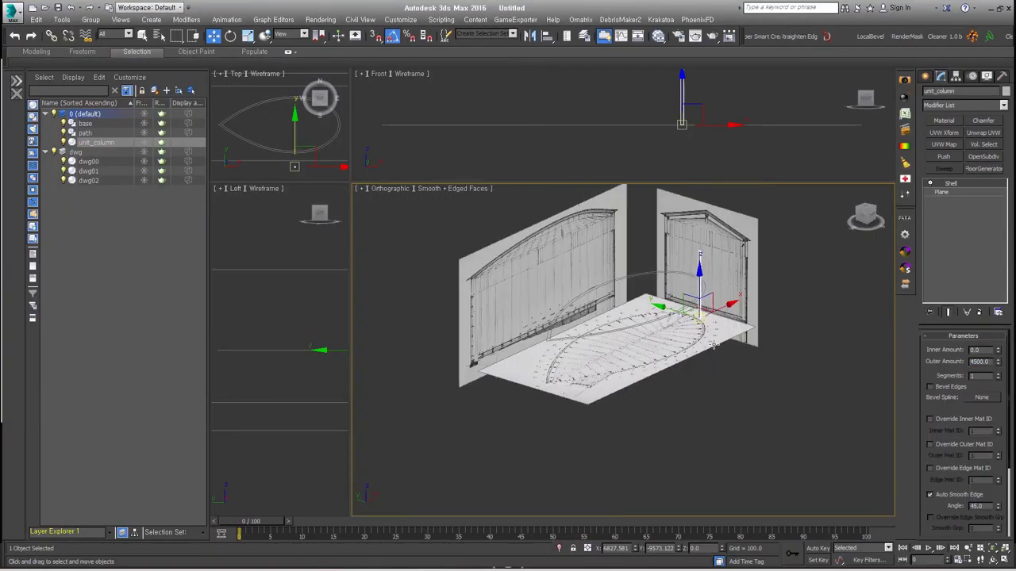
{"action": "key", "text": "shift+z"}
{"action": "left_click", "coordinate": [667, 262]}
{"action": "scroll", "coordinate": [675, 236], "scroll_direction": "up", "scroll_amount": 4}
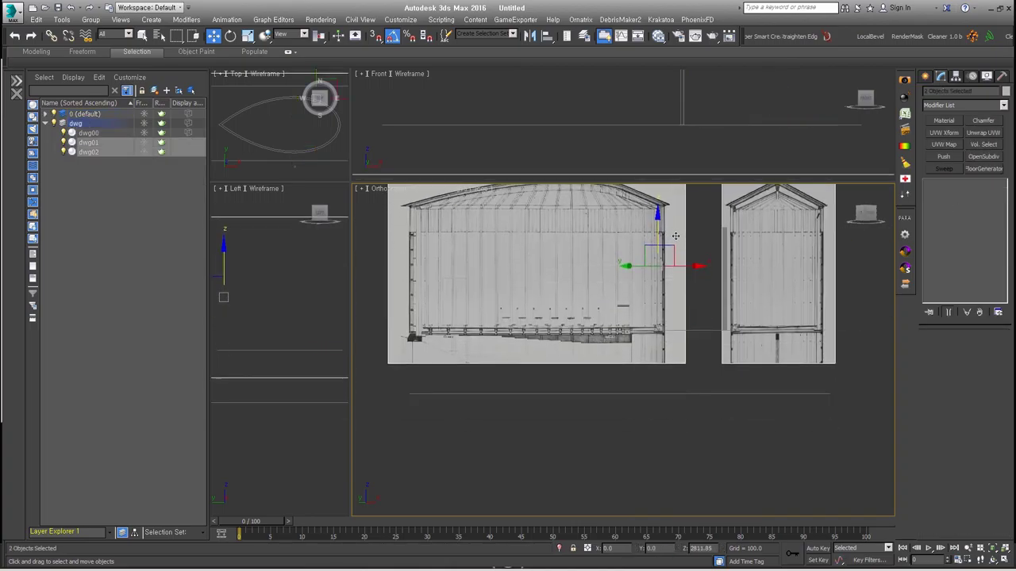
{"action": "scroll", "coordinate": [605, 353], "scroll_direction": "up", "scroll_amount": 3}
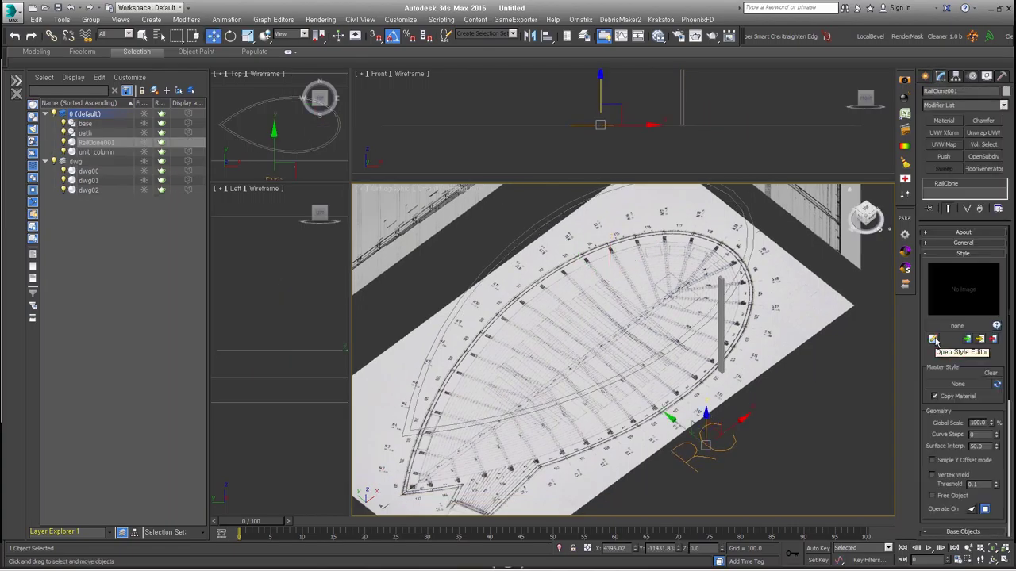
In the RailClone Style Editor, add a Spline input node for the path
{"action": "left_click", "coordinate": [933, 338]}
{"action": "mouse_move", "coordinate": [502, 191]}
{"action": "left_mouse_down"}
{"action": "mouse_move", "coordinate": [286, 207]}
{"action": "mouse_move", "coordinate": [356, 218]}
{"action": "left_mouse_up"}
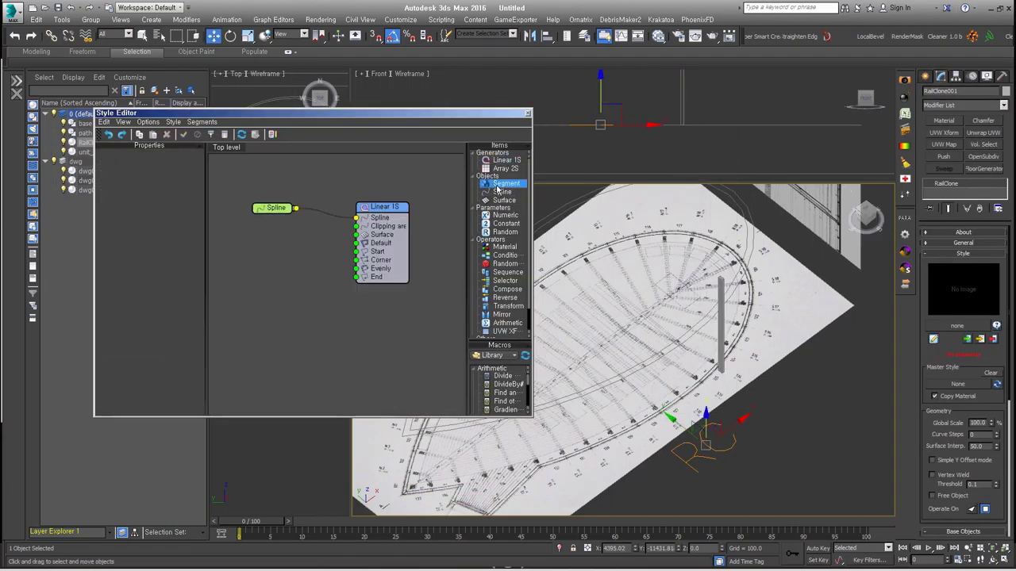
{"action": "key", "text": "t"}
{"action": "scroll", "coordinate": [712, 380], "scroll_direction": "up", "scroll_amount": 5}
{"action": "left_click", "coordinate": [143, 155]}
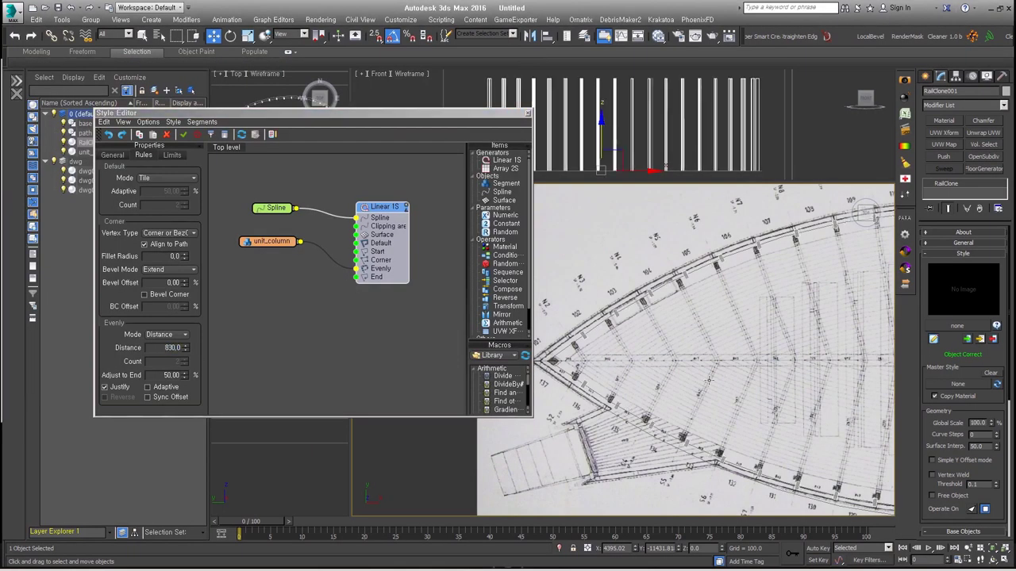
Repeat the unit_column segment evenly every 830 units with Y alignment Bottom
{"action": "left_click", "coordinate": [270, 242]}
{"action": "left_click", "coordinate": [145, 155]}
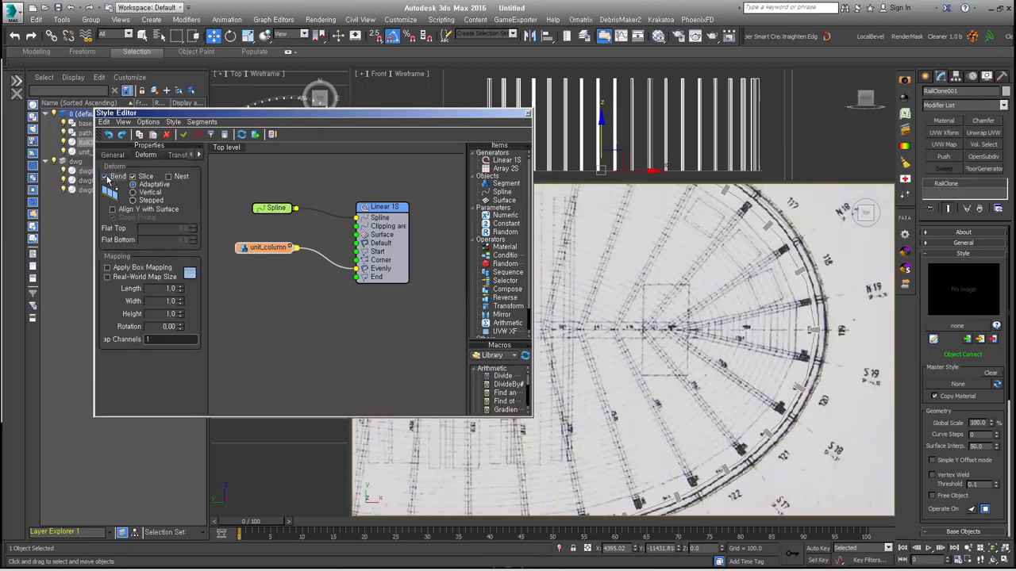
{"action": "scroll", "coordinate": [837, 325], "scroll_direction": "up", "scroll_amount": 5}
{"action": "left_click", "coordinate": [198, 155]}
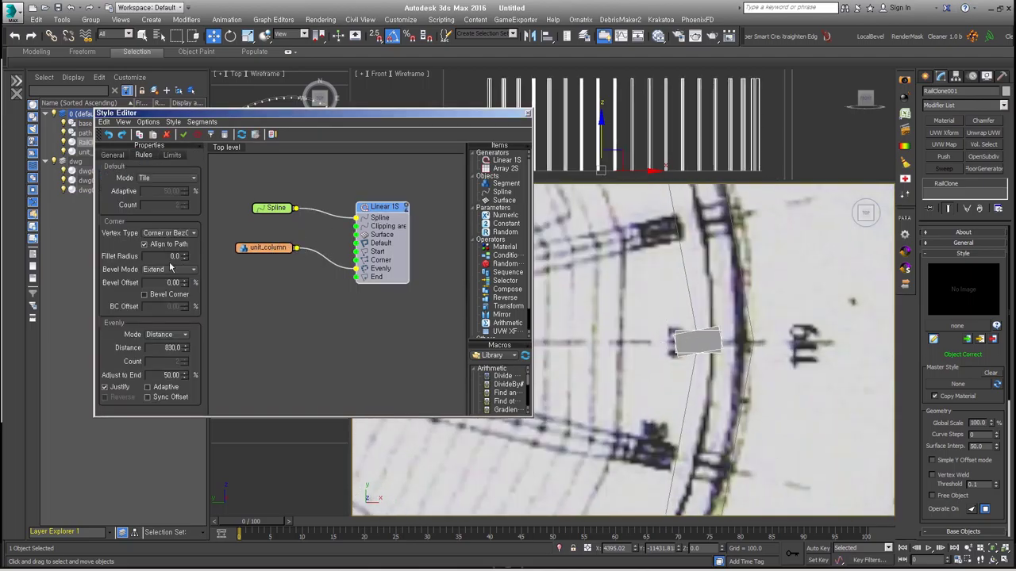
{"action": "scroll", "coordinate": [707, 384], "scroll_direction": "down", "scroll_amount": 3}
{"action": "left_click", "coordinate": [267, 248]}
{"action": "left_click", "coordinate": [165, 155]}
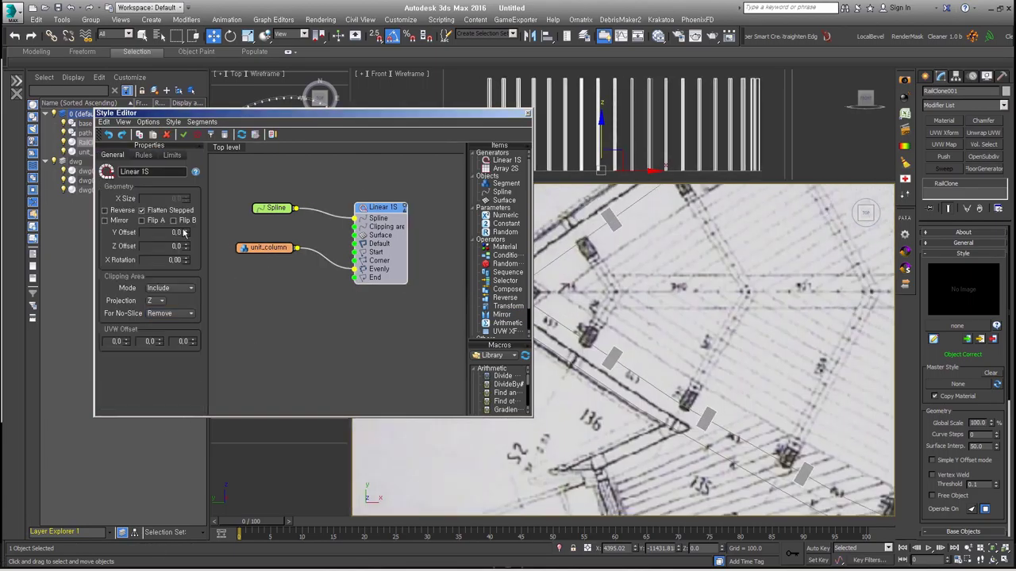
{"action": "left_click", "coordinate": [150, 379]}
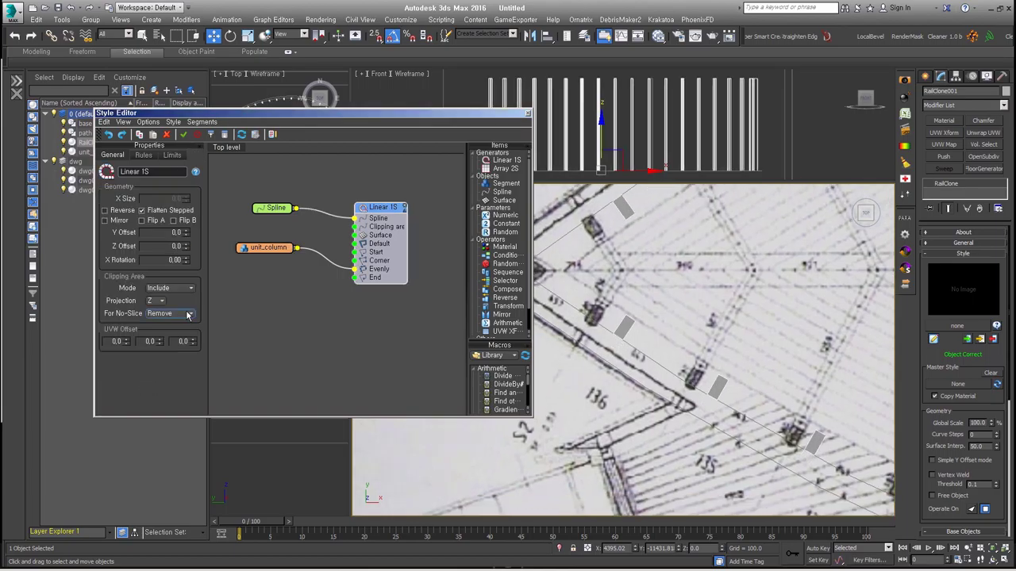
{"action": "left_click", "coordinate": [265, 249]}
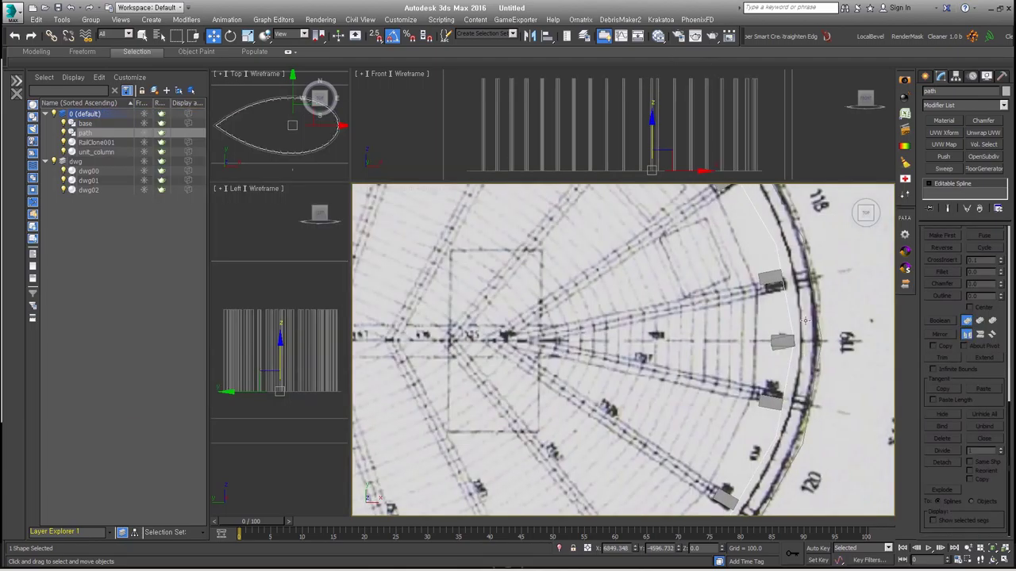
Inspect the path spline's left and right vertices at vertex level
{"action": "key", "text": "1"}
{"action": "left_click", "coordinate": [805, 321]}
{"action": "scroll", "coordinate": [804, 341], "scroll_direction": "down", "scroll_amount": 5}
{"action": "scroll", "coordinate": [804, 349], "scroll_direction": "up", "scroll_amount": 5}
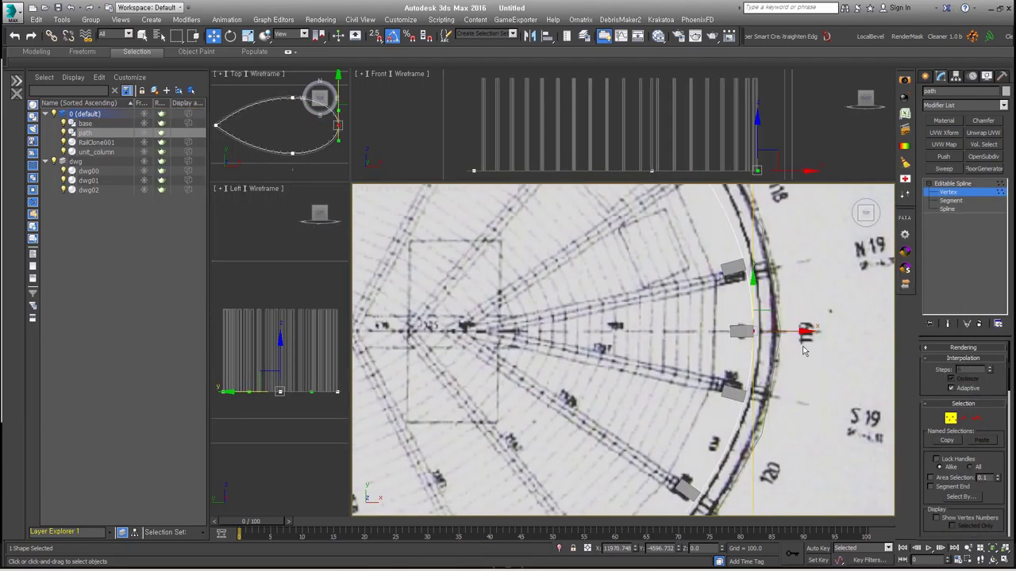
{"action": "scroll", "coordinate": [804, 351], "scroll_direction": "down", "scroll_amount": 2}
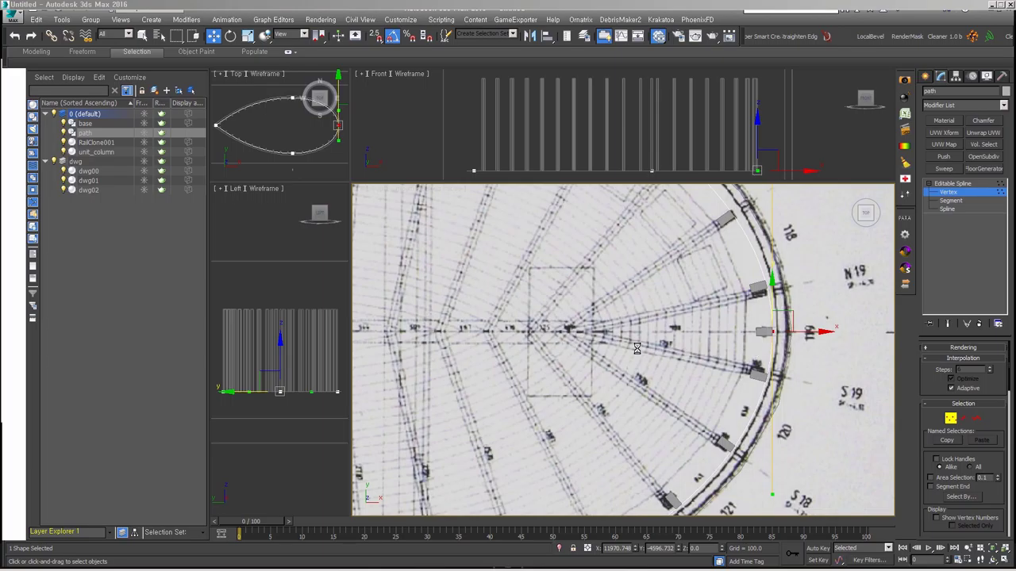
{"action": "scroll", "coordinate": [539, 349], "scroll_direction": "down", "scroll_amount": 3}
{"action": "scroll", "coordinate": [444, 330], "scroll_direction": "up", "scroll_amount": 5}
{"action": "left_click", "coordinate": [482, 328]}
{"action": "scroll", "coordinate": [974, 526], "scroll_direction": "down", "scroll_amount": 4}
{"action": "left_click", "coordinate": [682, 428]}
{"action": "middle_click_drag", "start_coordinate": [683, 428], "coordinate": [637, 423]}
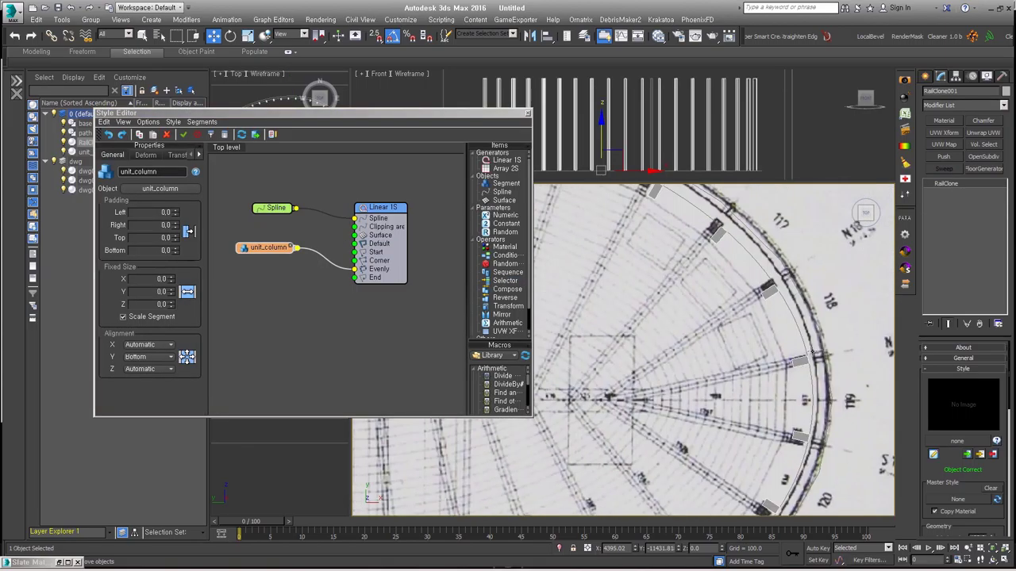
Change the Linear 1S spacing to 875 with Adjust to End 0 and view the columns
{"action": "left_click", "coordinate": [381, 207]}
{"action": "mouse_move", "coordinate": [709, 333]}
{"action": "middle_mouse_down", "text": "alt"}
{"action": "mouse_move", "coordinate": [755, 301]}
{"action": "mouse_move", "coordinate": [587, 349]}
{"action": "middle_mouse_up", "text": "alt"}
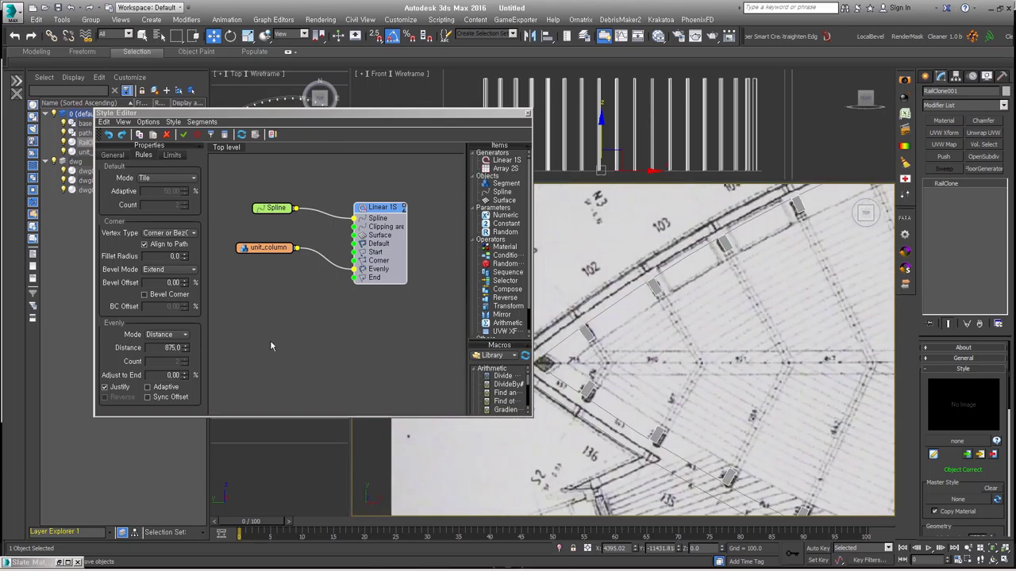
{"action": "left_click", "coordinate": [527, 113]}
{"action": "left_click", "coordinate": [676, 345]}
{"action": "mouse_move", "coordinate": [676, 344]}
{"action": "middle_mouse_down", "text": "alt"}
{"action": "mouse_move", "coordinate": [658, 248]}
{"action": "mouse_move", "coordinate": [667, 311]}
{"action": "middle_mouse_up", "text": "alt"}
{"action": "scroll", "coordinate": [668, 312], "scroll_direction": "up", "scroll_amount": 5}
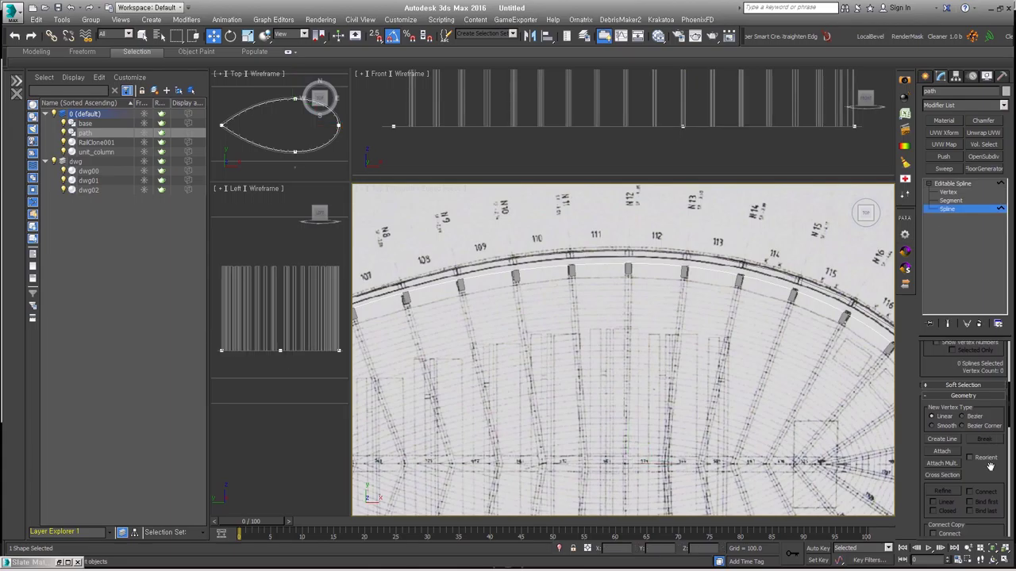
Clone the path spline as floor, then work in top view with edged faces and snaps on
{"action": "left_click_drag", "start_coordinate": [674, 346], "coordinate": [720, 375], "text": "shift"}
{"action": "key", "text": "Return"}
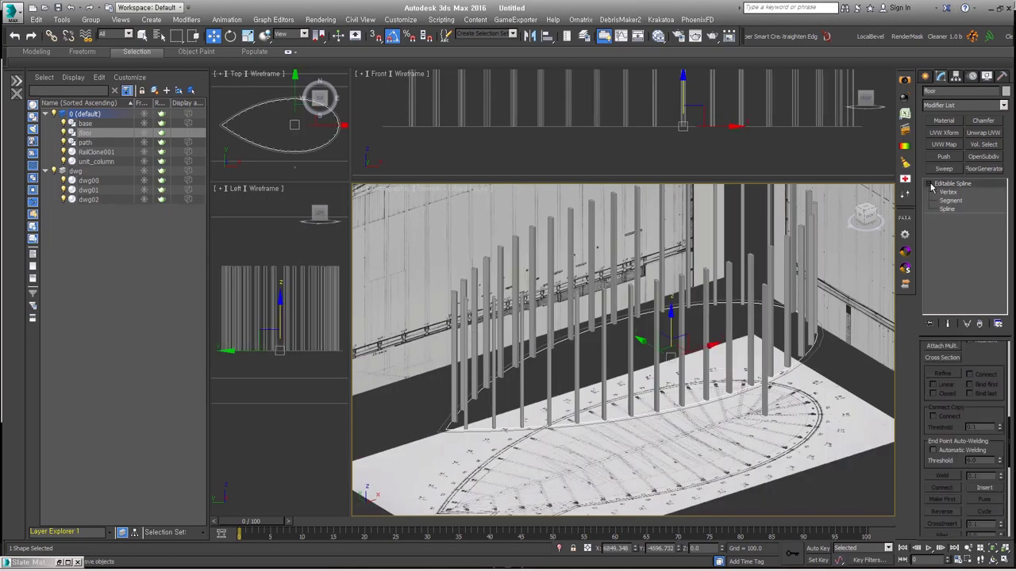
{"action": "key", "text": "t"}
{"action": "scroll", "coordinate": [739, 229], "scroll_direction": "up", "scroll_amount": 5}
{"action": "key", "text": "F3"}
{"action": "key", "text": "s"}
{"action": "middle_click_drag", "start_coordinate": [562, 278], "coordinate": [534, 328]}
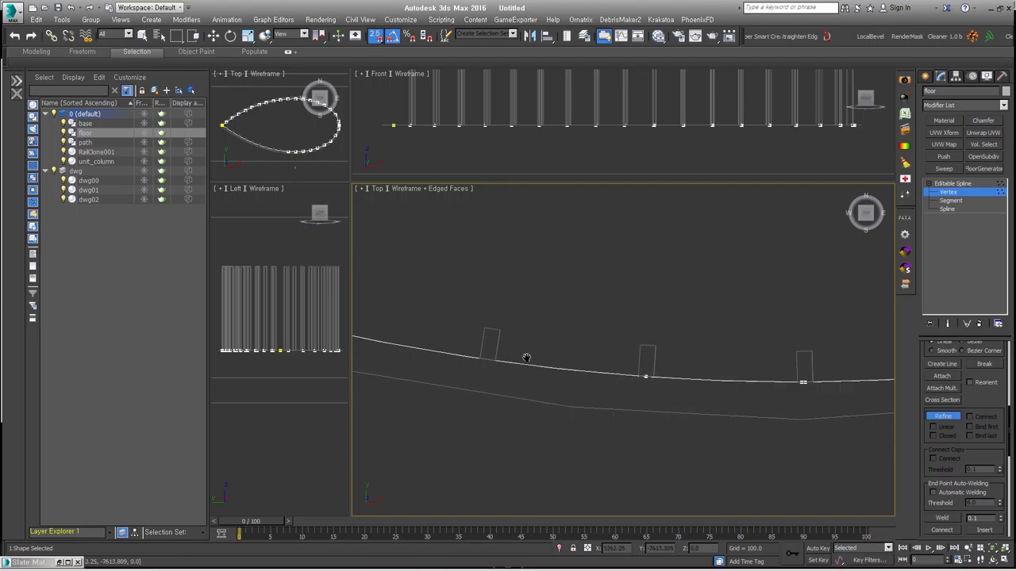
Select all of the floor outline's vertices and move them to refine the shape
{"action": "scroll", "coordinate": [493, 285], "scroll_direction": "down", "scroll_amount": 5}
{"action": "scroll", "coordinate": [793, 381], "scroll_direction": "up", "scroll_amount": 4}
{"action": "key", "text": "ctrl+a"}
{"action": "right_click", "coordinate": [775, 325]}
{"action": "left_click", "coordinate": [813, 385]}
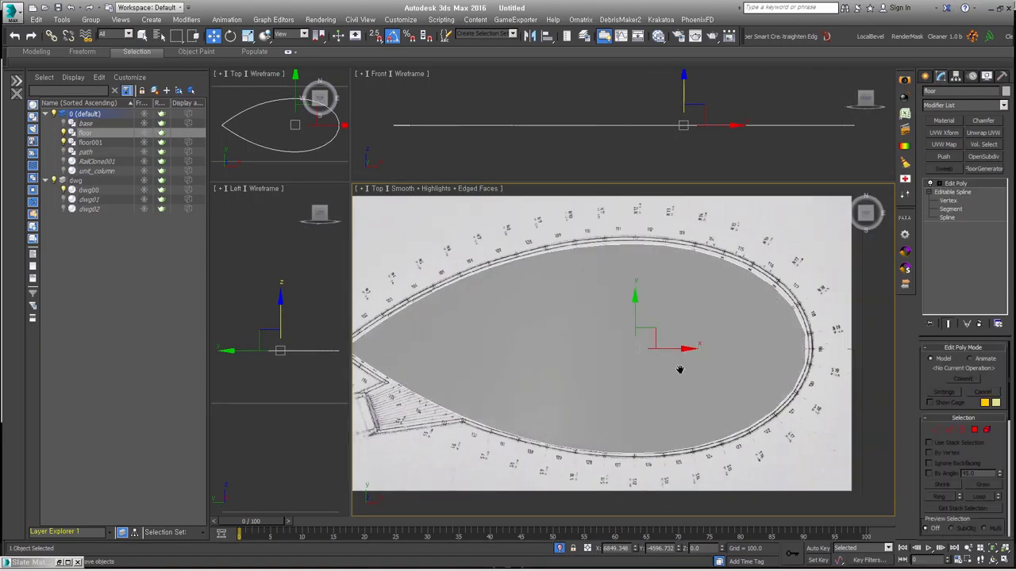
Inset the floor polygon by 200 to form an edge rim
{"action": "left_click", "coordinate": [975, 430]}
{"action": "scroll", "coordinate": [658, 340], "scroll_direction": "up", "scroll_amount": 5}
{"action": "right_click", "coordinate": [658, 340]}
{"action": "key", "text": "Escape"}
{"action": "scroll", "coordinate": [605, 318], "scroll_direction": "up", "scroll_amount": 3}
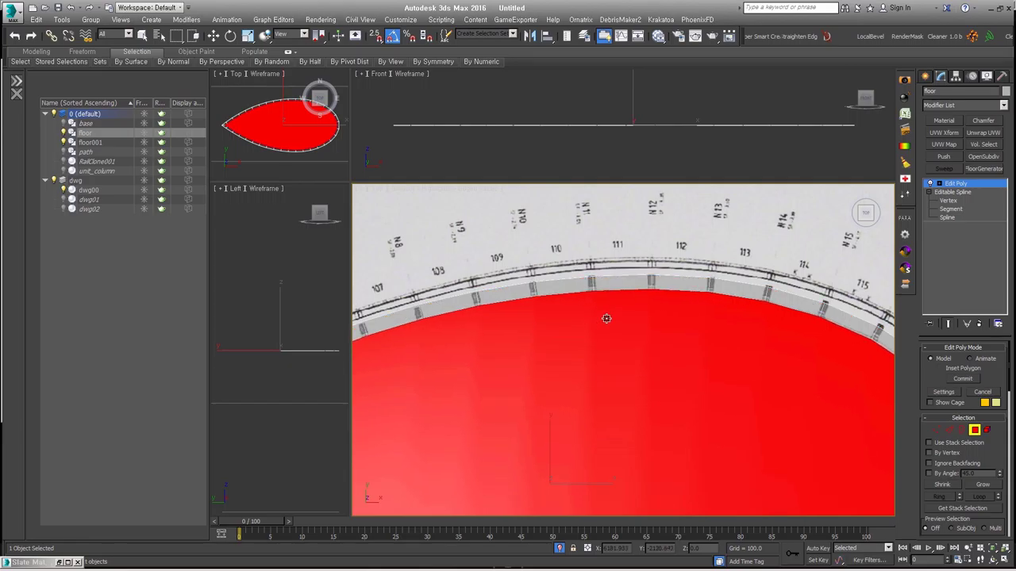
{"action": "right_click", "coordinate": [606, 318]}
{"action": "left_click", "coordinate": [627, 333]}
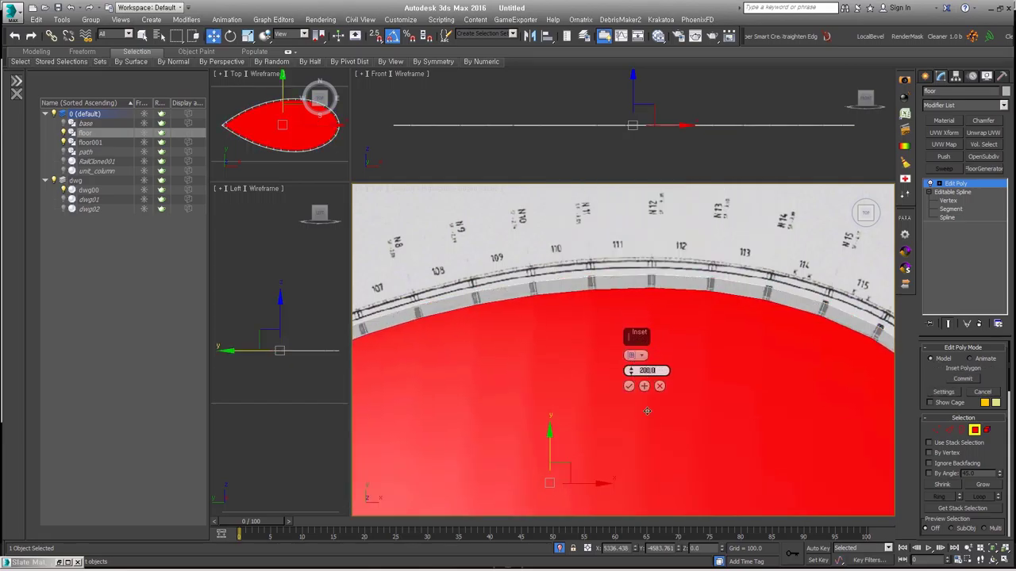
{"action": "key", "text": "Return"}
{"action": "left_click", "coordinate": [628, 386]}
In wireframe, QuickSlice the floor along the blueprint's centre axis and radial rib lines
{"action": "scroll", "coordinate": [635, 381], "scroll_direction": "down", "scroll_amount": 8}
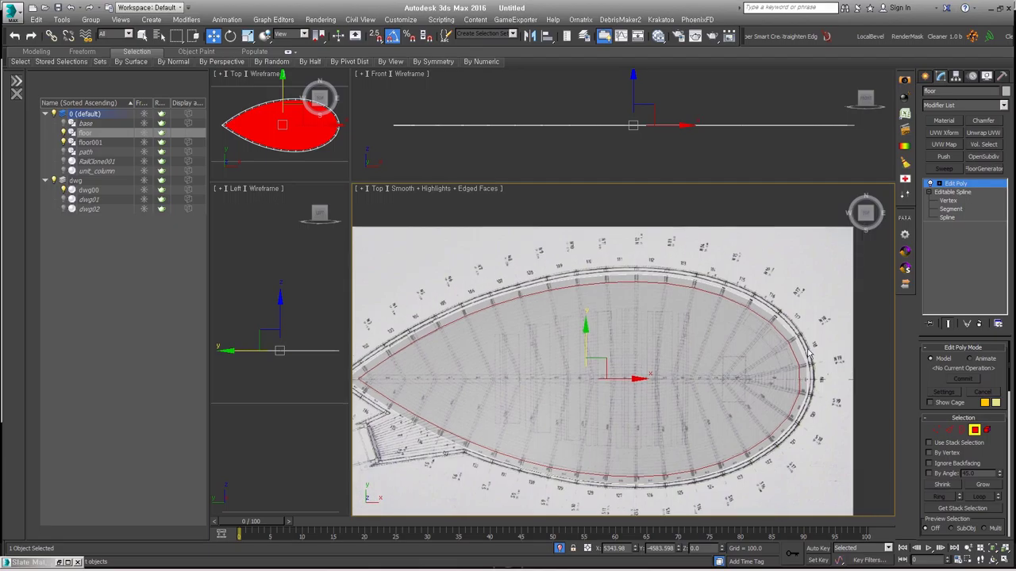
{"action": "key", "text": "alt+b"}
{"action": "key", "text": "4"}
{"action": "scroll", "coordinate": [929, 458], "scroll_direction": "down", "scroll_amount": 5}
{"action": "left_click", "coordinate": [943, 473]}
{"action": "scroll", "coordinate": [804, 382], "scroll_direction": "up", "scroll_amount": 2}
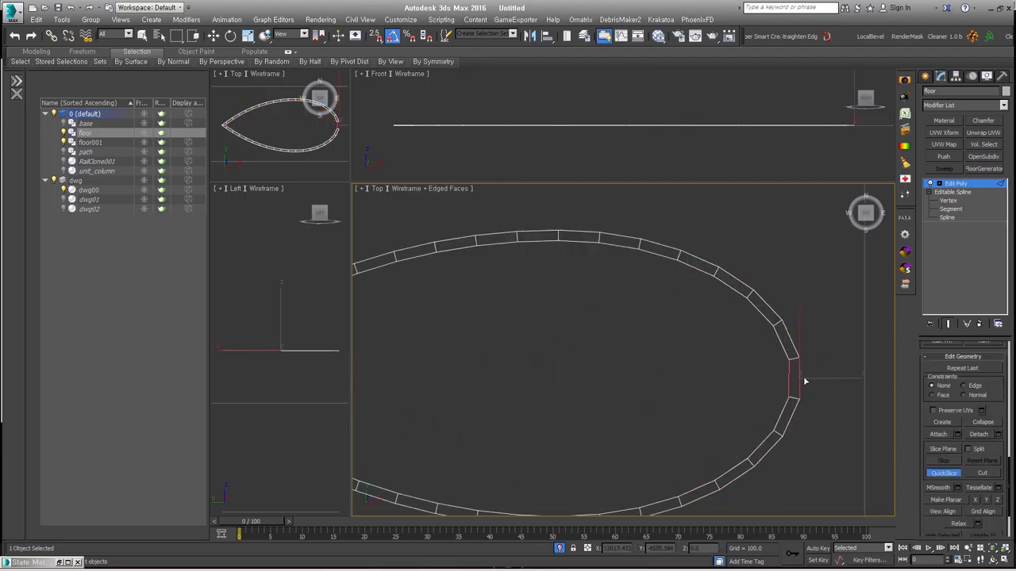
{"action": "key", "text": "4"}
{"action": "left_click", "coordinate": [972, 218]}
{"action": "scroll", "coordinate": [756, 379], "scroll_direction": "up", "scroll_amount": 4}
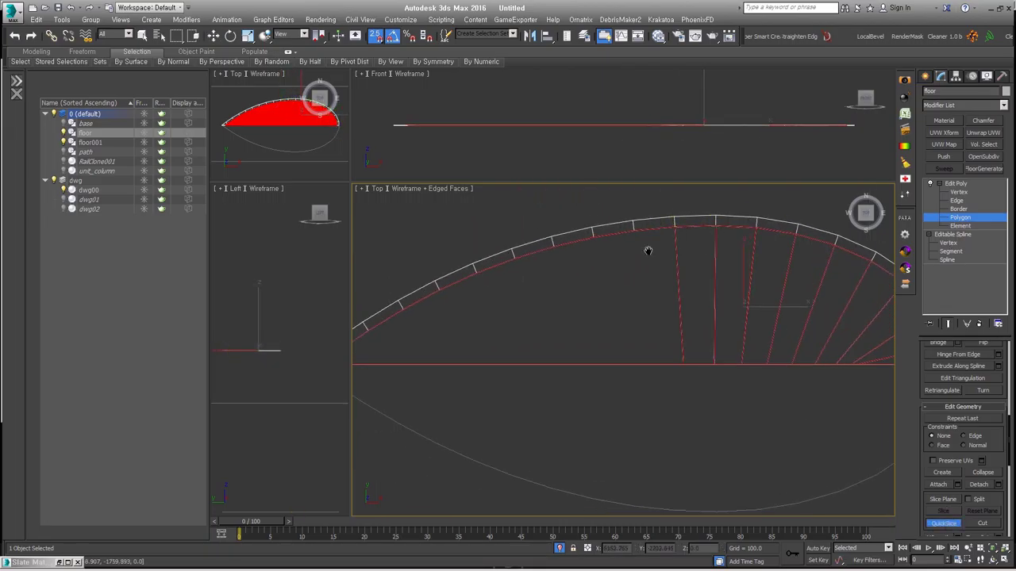
{"action": "scroll", "coordinate": [498, 328], "scroll_direction": "down", "scroll_amount": 2}
{"action": "scroll", "coordinate": [442, 358], "scroll_direction": "down", "scroll_amount": 3}
{"action": "key", "text": "w"}
Frame the sliced half-leaf floor and check its edges shaded and in wireframe
{"action": "scroll", "coordinate": [727, 355], "scroll_direction": "up", "scroll_amount": 5}
{"action": "scroll", "coordinate": [726, 354], "scroll_direction": "down", "scroll_amount": 4}
{"action": "middle_click_drag", "start_coordinate": [771, 360], "coordinate": [683, 381]}
{"action": "scroll", "coordinate": [547, 311], "scroll_direction": "up", "scroll_amount": 2}
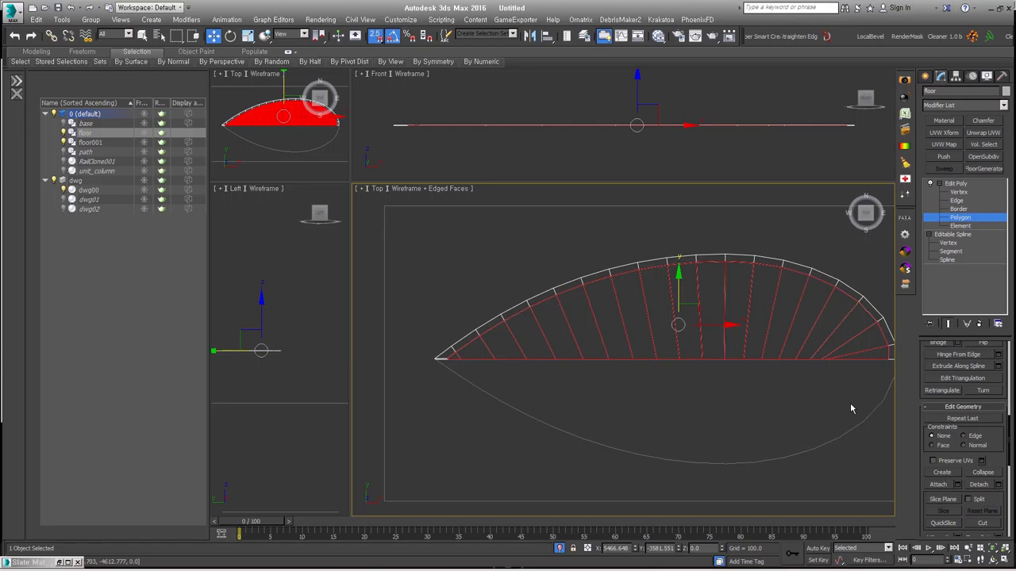
{"action": "key", "text": "F3"}
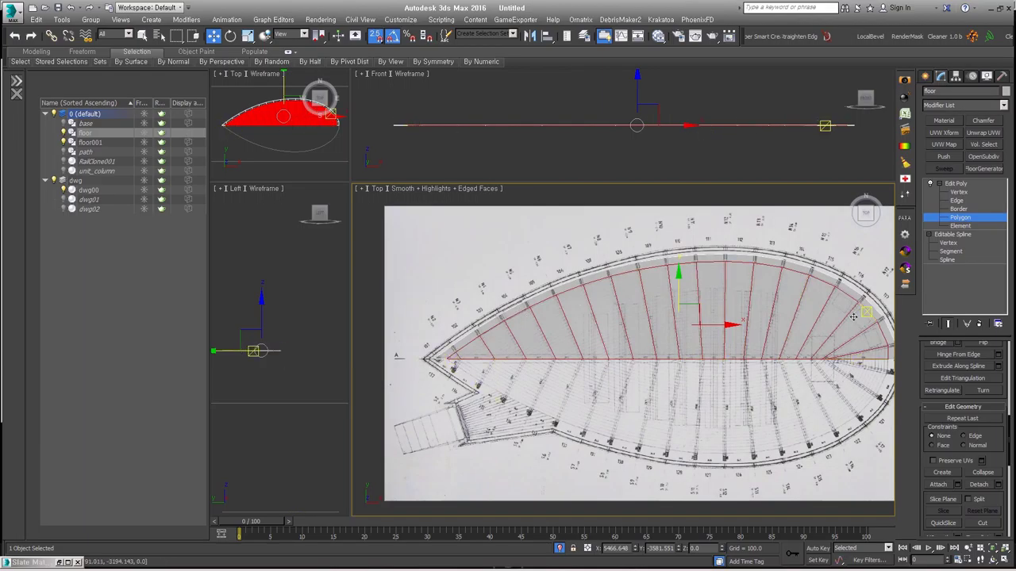
{"action": "middle_click_drag", "start_coordinate": [699, 357], "coordinate": [801, 349], "text": "alt"}
{"action": "key", "text": "2"}
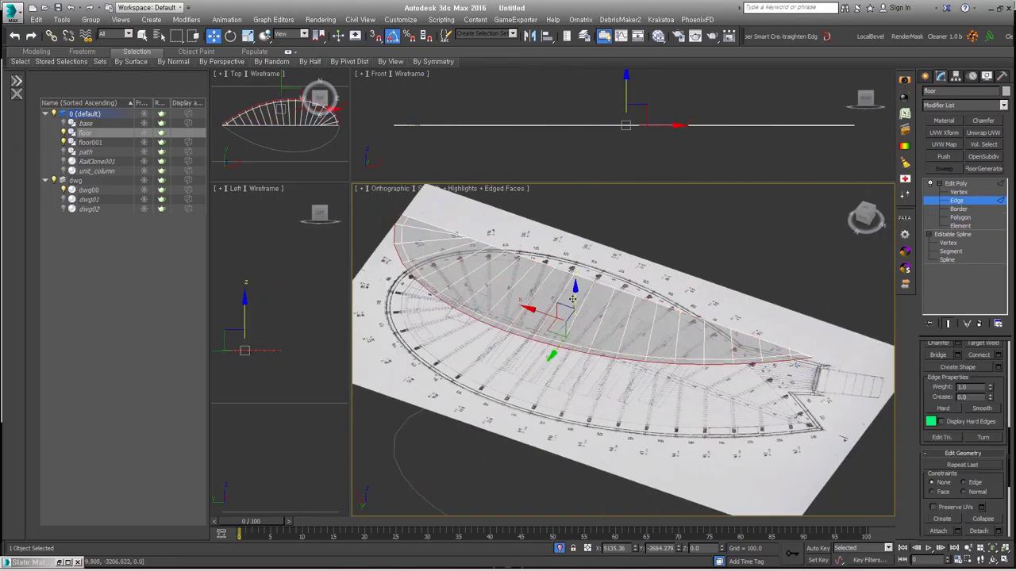
{"action": "key", "text": "F3"}
{"action": "mouse_move", "coordinate": [734, 363]}
{"action": "middle_mouse_down", "text": "alt"}
{"action": "mouse_move", "coordinate": [726, 420]}
{"action": "mouse_move", "coordinate": [730, 385]}
{"action": "middle_mouse_up", "text": "alt"}
Select the floor faces and detach them into the separate piece Object001
{"action": "scroll", "coordinate": [730, 385], "scroll_direction": "up", "scroll_amount": 3}
{"action": "key", "text": "4"}
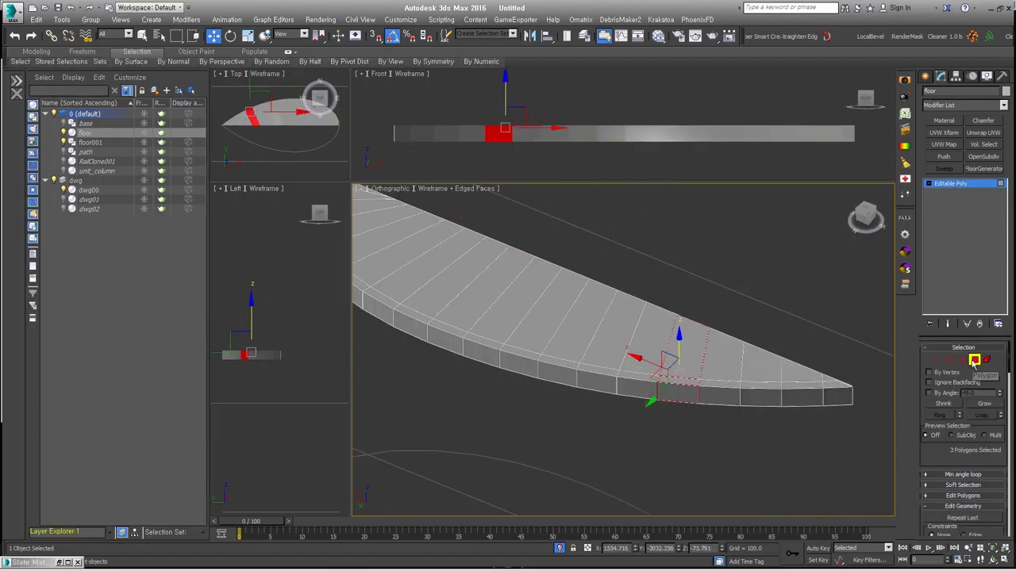
{"action": "middle_click_drag", "start_coordinate": [659, 353], "coordinate": [950, 480], "text": "alt"}
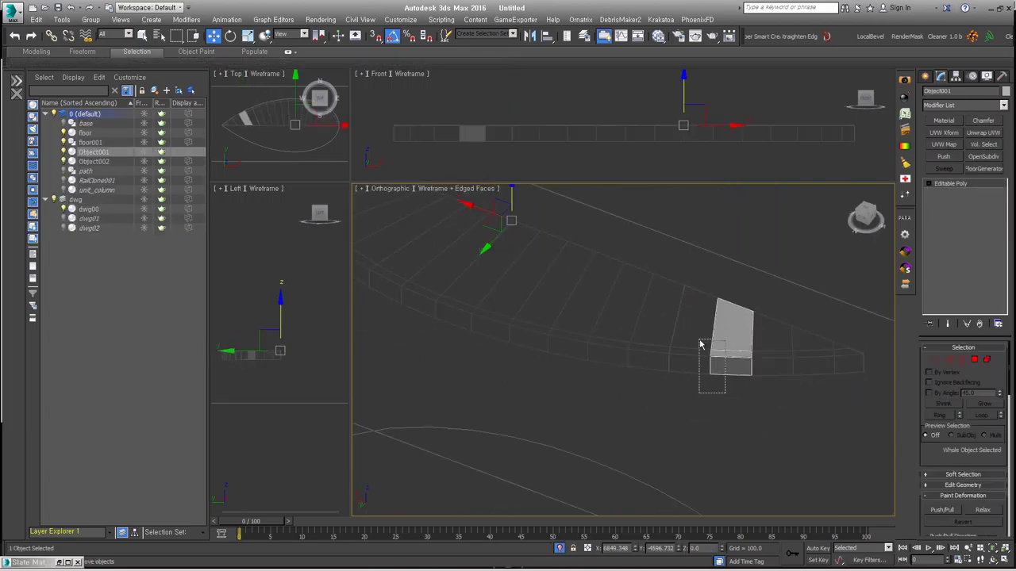
{"action": "scroll", "coordinate": [931, 462], "scroll_direction": "down", "scroll_amount": 5}
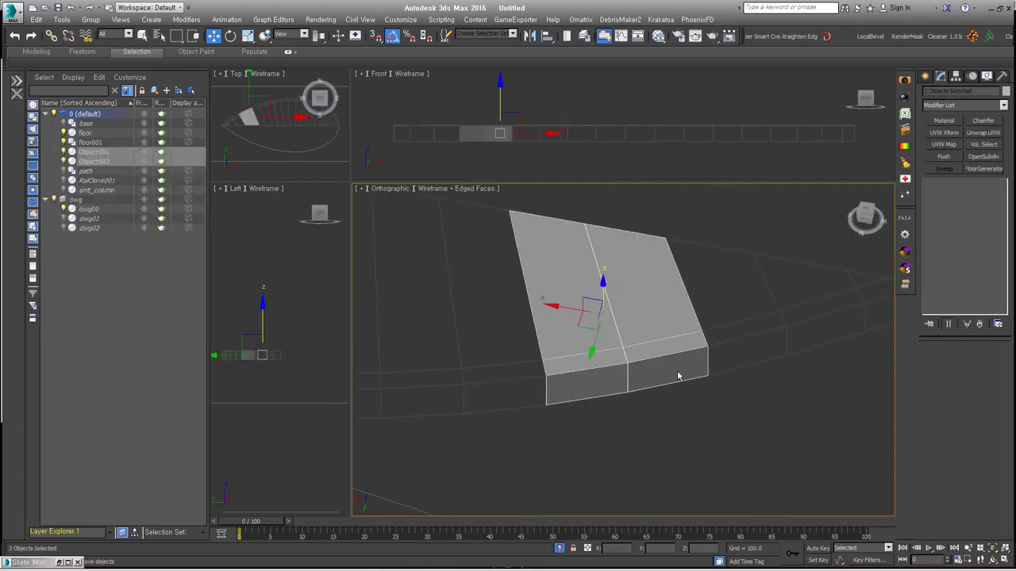
{"action": "left_click", "coordinate": [605, 376]}
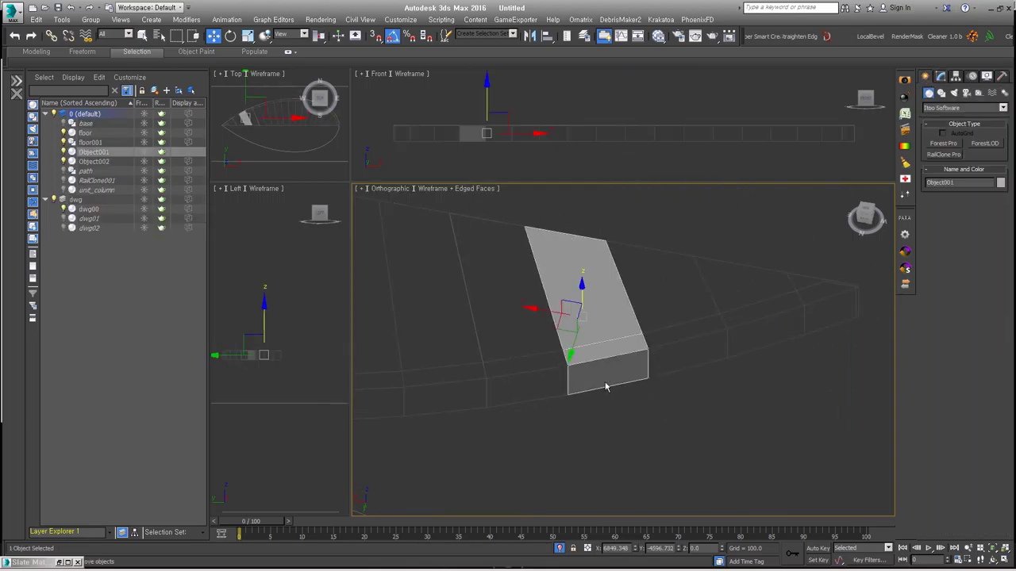
Model box slats Box001 and Box002 beside the floor, then start opening a file without saving
{"action": "left_click_drag", "start_coordinate": [605, 380], "coordinate": [672, 404]}
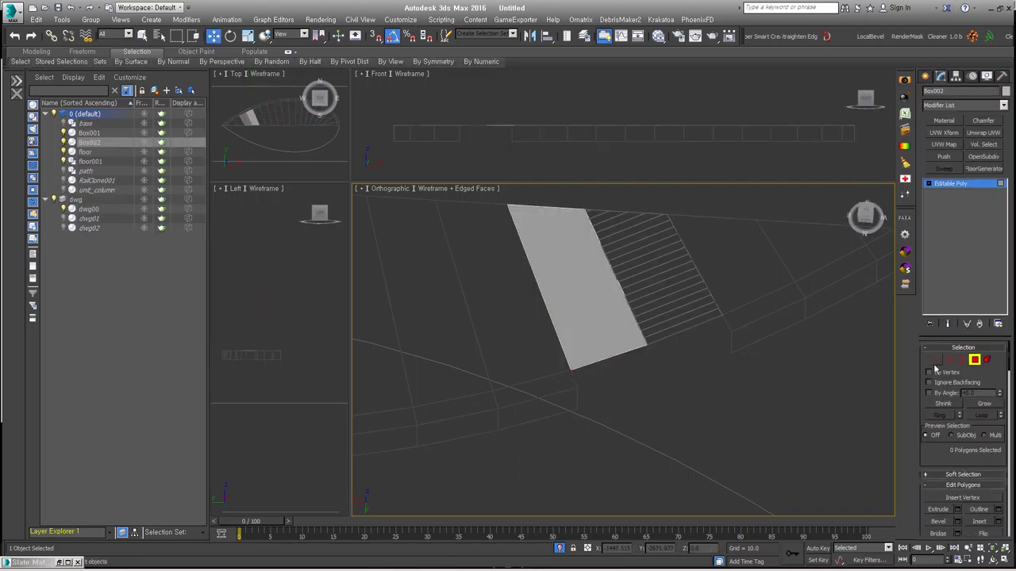
{"action": "left_click", "coordinate": [628, 356]}
{"action": "middle_click_drag", "start_coordinate": [629, 356], "coordinate": [714, 275], "text": "alt"}
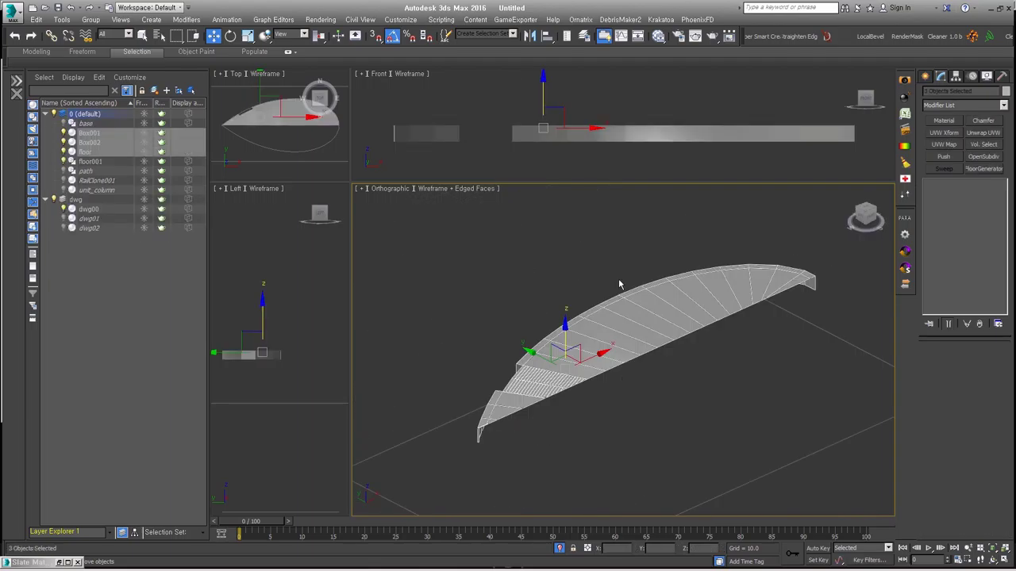
{"action": "middle_click_drag", "start_coordinate": [480, 457], "coordinate": [488, 331], "text": "alt"}
{"action": "key", "text": "ctrl+o"}
{"action": "left_click", "coordinate": [503, 301]}
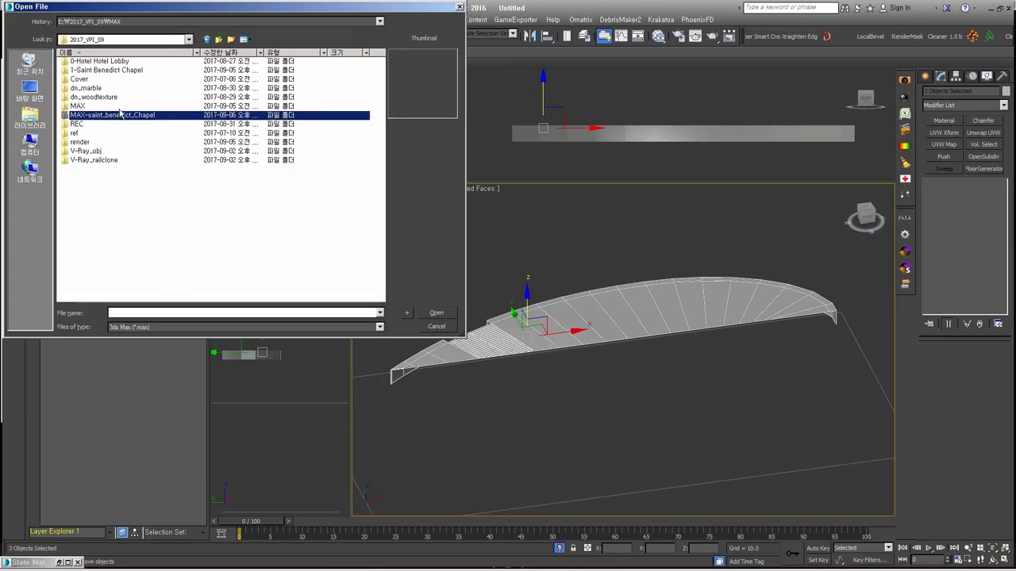
Open a chapel scene file from the MAX-saint_benedict_Chapel folder
{"action": "key", "text": "Return"}
{"action": "key", "text": "Down"}
{"action": "key", "text": "Down"}
{"action": "key", "text": "Return"}
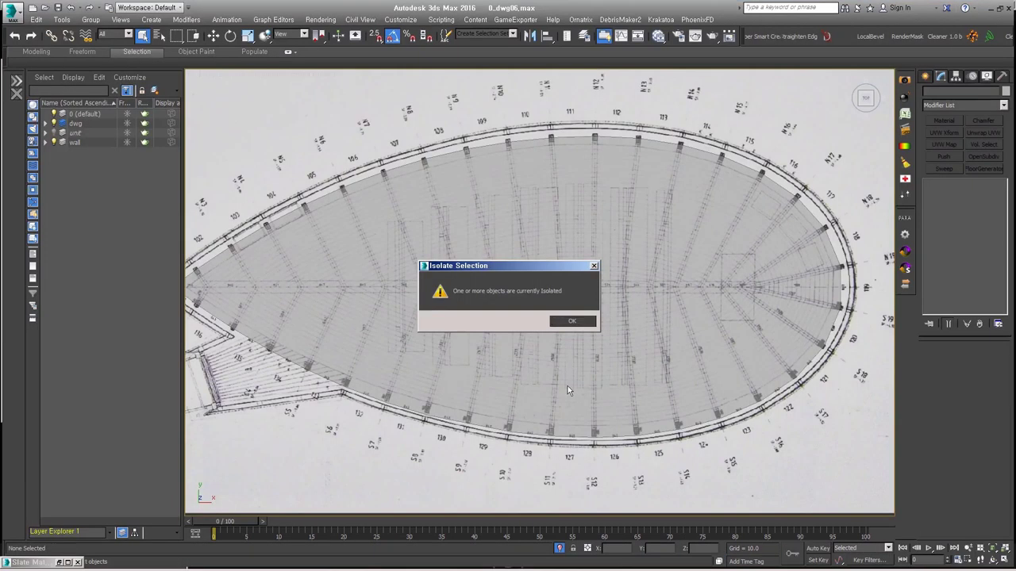
{"action": "key", "text": "Return"}
{"action": "key", "text": "ctrl+o"}
{"action": "left_click", "coordinate": [91, 124]}
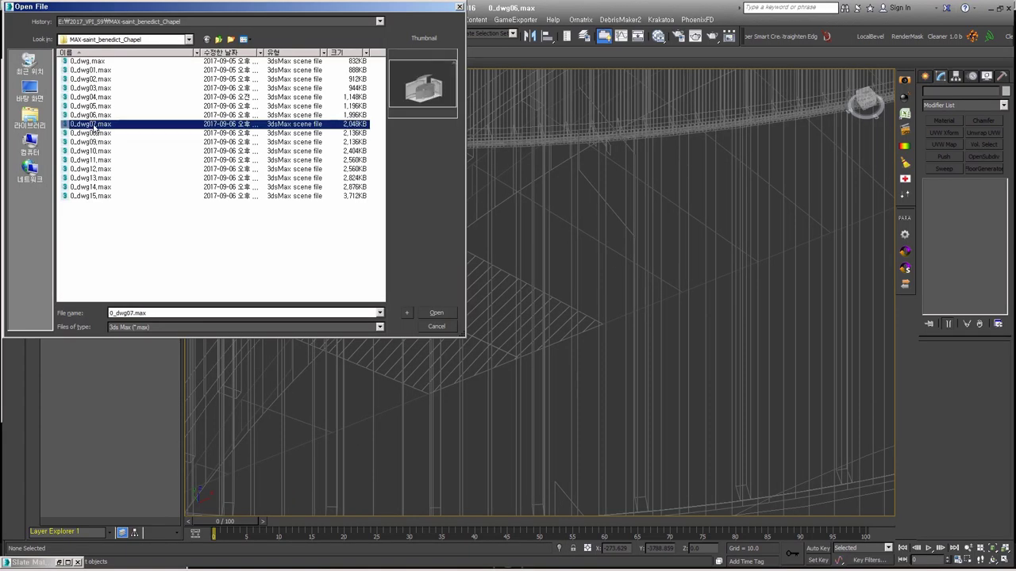
Orbit around the loaded leaf, walls and ceiling, closing the file window without loading
{"action": "scroll", "coordinate": [571, 411], "scroll_direction": "up", "scroll_amount": 1}
{"action": "scroll", "coordinate": [681, 429], "scroll_direction": "up", "scroll_amount": 3}
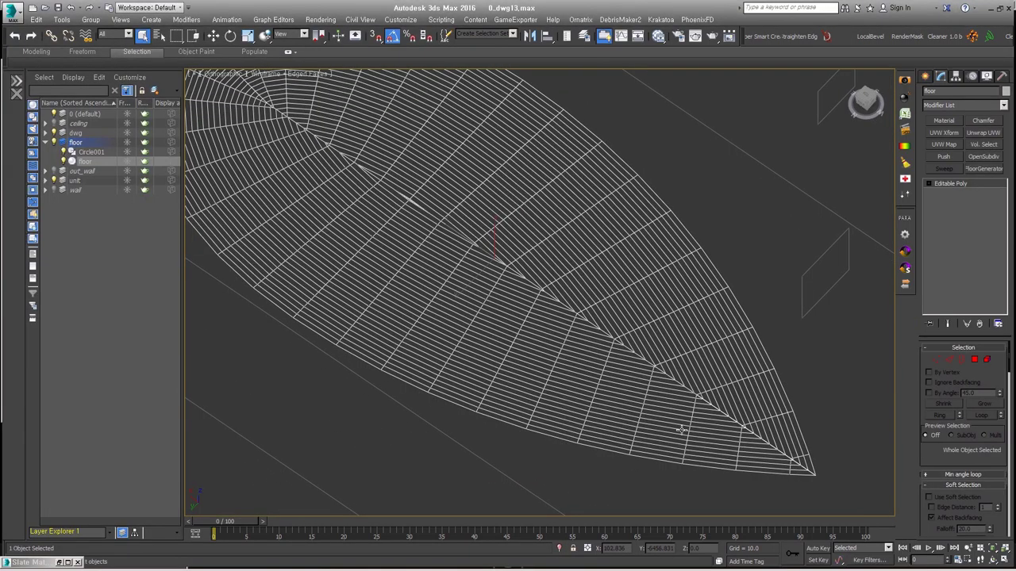
{"action": "scroll", "coordinate": [547, 292], "scroll_direction": "down", "scroll_amount": 3}
{"action": "mouse_move", "coordinate": [547, 292]}
{"action": "middle_mouse_down", "text": "alt"}
{"action": "mouse_move", "coordinate": [608, 361]}
{"action": "mouse_move", "coordinate": [505, 425]}
{"action": "middle_mouse_up", "text": "alt"}
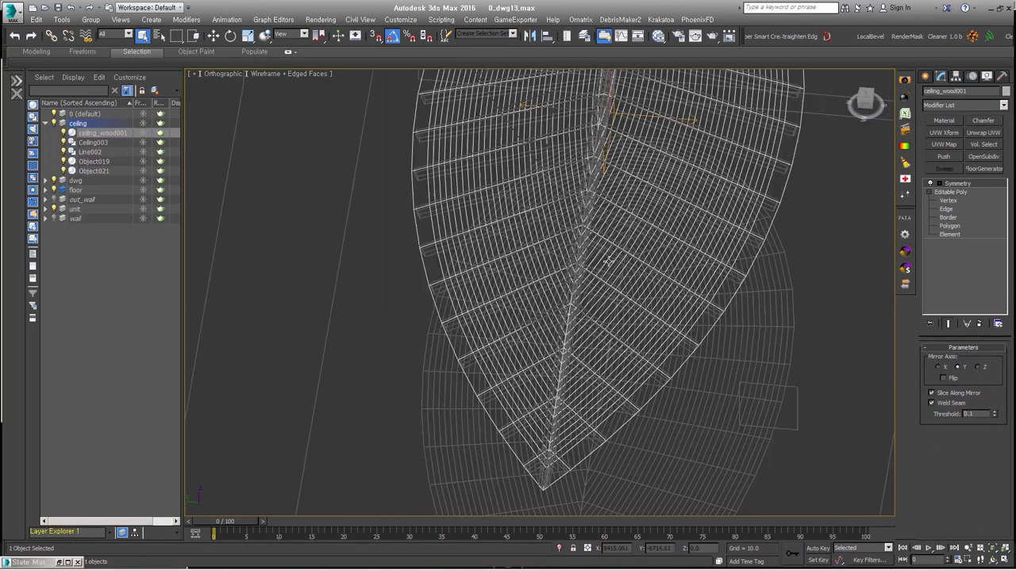
{"action": "mouse_move", "coordinate": [473, 368]}
{"action": "middle_mouse_down", "text": "alt"}
{"action": "mouse_move", "coordinate": [734, 268]}
{"action": "mouse_move", "coordinate": [240, 142]}
{"action": "middle_mouse_up", "text": "alt"}
{"action": "left_click", "coordinate": [12, 12]}
{"action": "left_click", "coordinate": [31, 82]}
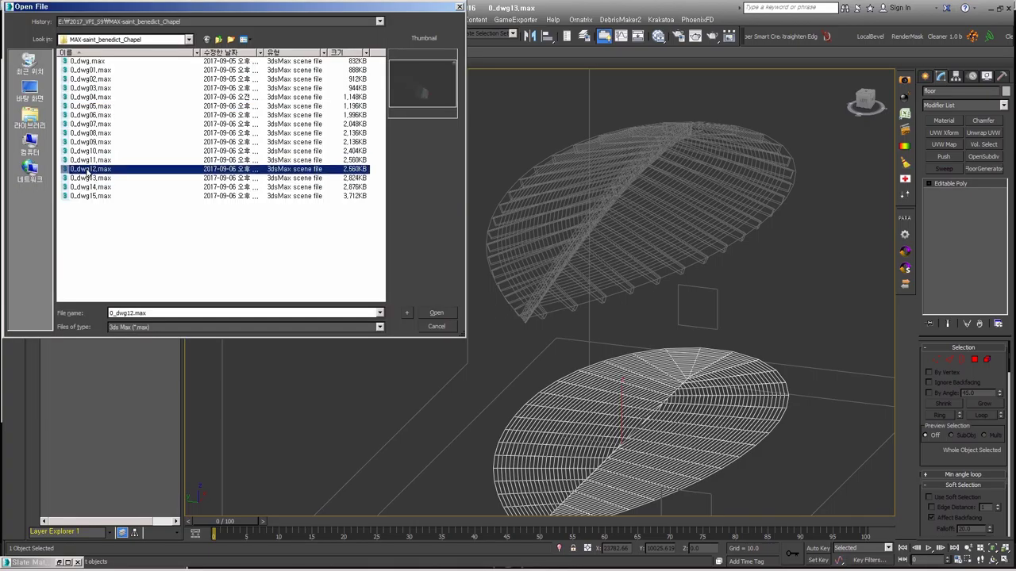
{"action": "left_click", "coordinate": [434, 328]}
{"action": "mouse_move", "coordinate": [622, 263]}
{"action": "middle_mouse_down", "text": "alt"}
{"action": "mouse_move", "coordinate": [592, 357]}
{"action": "mouse_move", "coordinate": [614, 398]}
{"action": "mouse_move", "coordinate": [678, 390]}
{"action": "mouse_move", "coordinate": [794, 334]}
{"action": "mouse_move", "coordinate": [715, 302]}
{"action": "middle_mouse_up", "text": "alt"}
Isolate the floor leaf, select all its edges and create spline Shape002 from them
{"action": "left_click", "coordinate": [614, 398]}
{"action": "key", "text": "alt+q"}
{"action": "key", "text": "w"}
{"action": "scroll", "coordinate": [825, 320], "scroll_direction": "up", "scroll_amount": 3}
{"action": "scroll", "coordinate": [826, 320], "scroll_direction": "down", "scroll_amount": 2}
{"action": "key", "text": "2"}
{"action": "key", "text": "ctrl+a"}
{"action": "left_click", "coordinate": [975, 432]}
{"action": "right_click", "coordinate": [601, 344]}
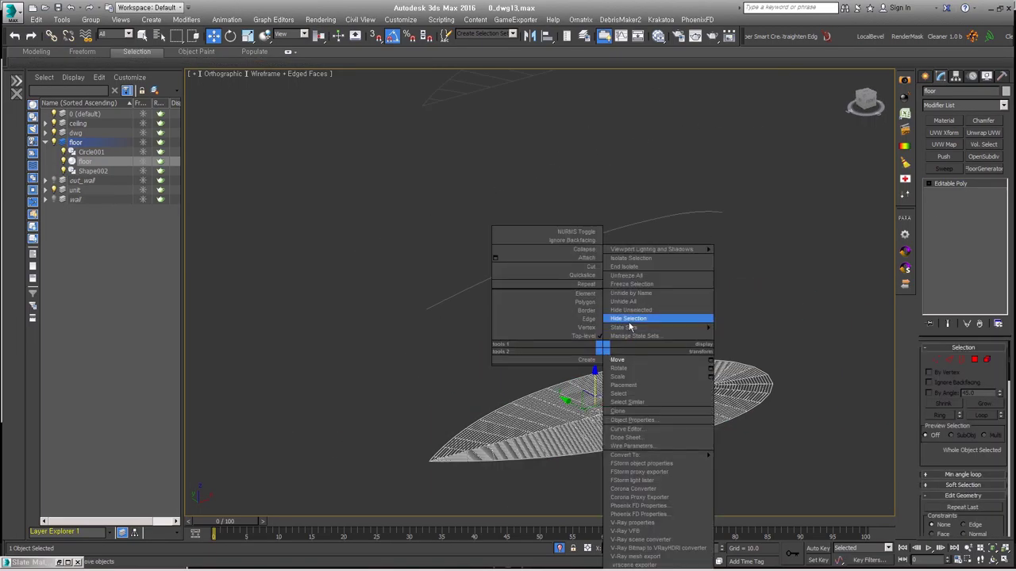
Hide the floor mesh and marquee-select part of the Shape002 spline grid
{"action": "left_click", "coordinate": [658, 318]}
{"action": "mouse_move", "coordinate": [658, 317]}
{"action": "middle_mouse_down", "text": "alt"}
{"action": "mouse_move", "coordinate": [635, 369]}
{"action": "mouse_move", "coordinate": [708, 390]}
{"action": "mouse_move", "coordinate": [699, 333]}
{"action": "middle_mouse_up", "text": "alt"}
{"action": "scroll", "coordinate": [637, 368], "scroll_direction": "up", "scroll_amount": 2}
{"action": "left_click_drag", "start_coordinate": [723, 460], "coordinate": [527, 274]}
{"action": "middle_click_drag", "start_coordinate": [528, 276], "coordinate": [571, 294], "text": "alt"}
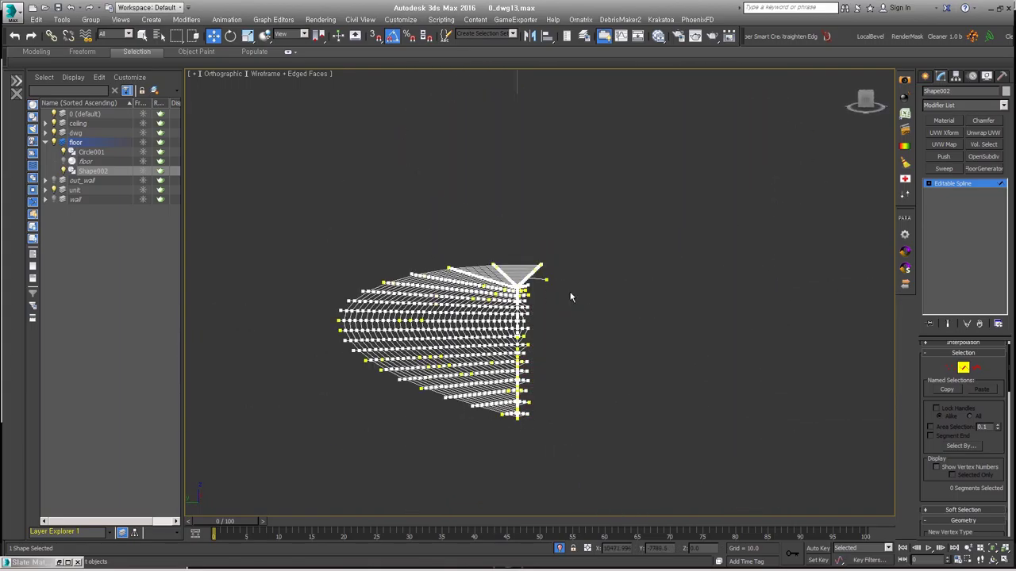
{"action": "scroll", "coordinate": [520, 262], "scroll_direction": "up", "scroll_amount": 4}
{"action": "mouse_move", "coordinate": [509, 249]}
{"action": "middle_mouse_down", "text": "alt"}
{"action": "mouse_move", "coordinate": [538, 358]}
{"action": "mouse_move", "coordinate": [622, 318]}
{"action": "mouse_move", "coordinate": [524, 384]}
{"action": "mouse_move", "coordinate": [567, 368]}
{"action": "mouse_move", "coordinate": [596, 381]}
{"action": "mouse_move", "coordinate": [587, 367]}
{"action": "middle_mouse_up", "text": "alt"}
{"action": "mouse_move", "coordinate": [701, 331]}
{"action": "middle_mouse_down", "text": "alt"}
{"action": "mouse_move", "coordinate": [675, 409]}
{"action": "mouse_move", "coordinate": [571, 442]}
{"action": "middle_mouse_up", "text": "alt"}
Double-click to select a whole radial spline and test segment selections across the fan
{"action": "double_click", "coordinate": [672, 414]}
{"action": "left_click_drag", "start_coordinate": [556, 183], "coordinate": [578, 438]}
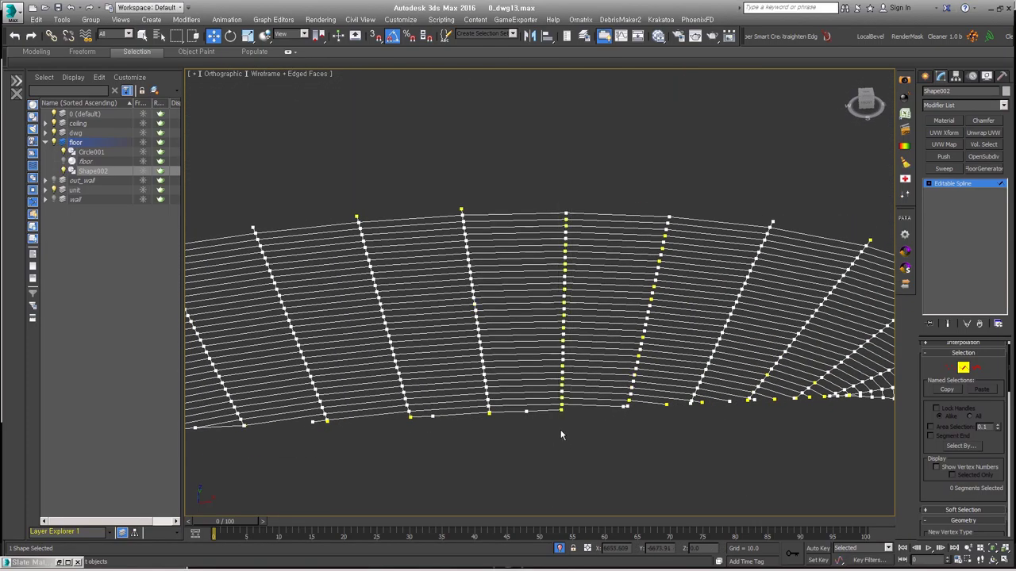
{"action": "left_click_drag", "start_coordinate": [408, 186], "coordinate": [483, 421]}
{"action": "mouse_move", "coordinate": [482, 421]}
{"action": "middle_mouse_down", "text": "alt"}
{"action": "mouse_move", "coordinate": [312, 219]}
{"action": "mouse_move", "coordinate": [596, 345]}
{"action": "mouse_move", "coordinate": [481, 190]}
{"action": "mouse_move", "coordinate": [447, 304]}
{"action": "mouse_move", "coordinate": [371, 196]}
{"action": "mouse_move", "coordinate": [444, 222]}
{"action": "mouse_move", "coordinate": [352, 177]}
{"action": "mouse_move", "coordinate": [422, 183]}
{"action": "mouse_move", "coordinate": [309, 265]}
{"action": "mouse_move", "coordinate": [476, 290]}
{"action": "mouse_move", "coordinate": [640, 241]}
{"action": "mouse_move", "coordinate": [600, 145]}
{"action": "mouse_move", "coordinate": [601, 231]}
{"action": "middle_mouse_up", "text": "alt"}
{"action": "mouse_move", "coordinate": [587, 285]}
{"action": "middle_mouse_down", "text": "alt"}
{"action": "mouse_move", "coordinate": [610, 192]}
{"action": "mouse_move", "coordinate": [641, 331]}
{"action": "mouse_move", "coordinate": [649, 149]}
{"action": "mouse_move", "coordinate": [696, 381]}
{"action": "mouse_move", "coordinate": [674, 408]}
{"action": "mouse_move", "coordinate": [685, 318]}
{"action": "mouse_move", "coordinate": [644, 404]}
{"action": "mouse_move", "coordinate": [681, 306]}
{"action": "mouse_move", "coordinate": [703, 388]}
{"action": "mouse_move", "coordinate": [672, 386]}
{"action": "mouse_move", "coordinate": [612, 414]}
{"action": "mouse_move", "coordinate": [607, 243]}
{"action": "mouse_move", "coordinate": [793, 318]}
{"action": "middle_mouse_up", "text": "alt"}
Return to object level and select the ceiling piece Ceiling003 and the visible objects
{"action": "left_click", "coordinate": [950, 368]}
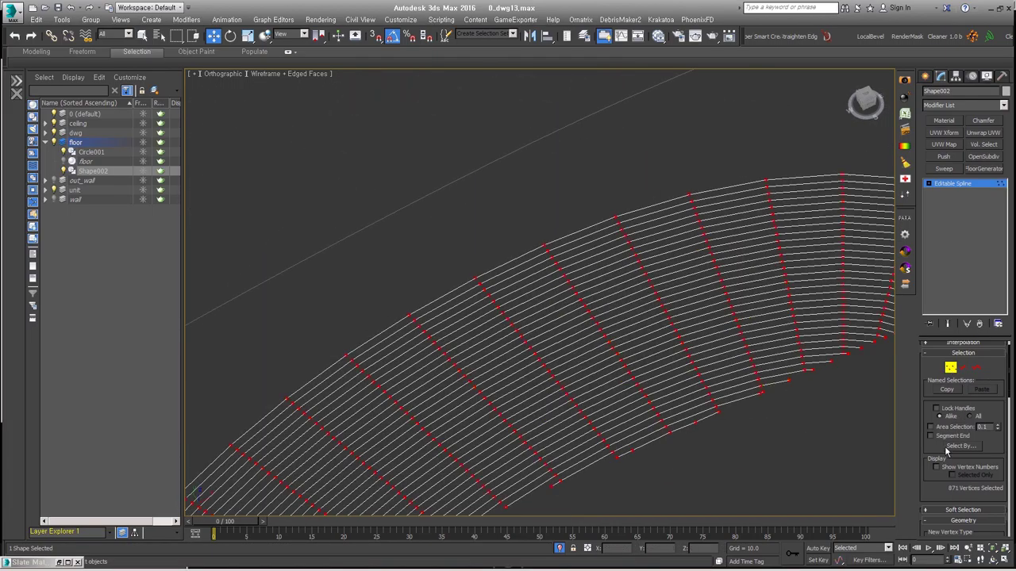
{"action": "right_click", "coordinate": [707, 345]}
{"action": "left_click", "coordinate": [734, 321]}
{"action": "mouse_move", "coordinate": [850, 249]}
{"action": "middle_mouse_down", "text": "alt"}
{"action": "mouse_move", "coordinate": [789, 288]}
{"action": "mouse_move", "coordinate": [669, 166]}
{"action": "mouse_move", "coordinate": [646, 225]}
{"action": "mouse_move", "coordinate": [627, 192]}
{"action": "middle_mouse_up", "text": "alt"}
{"action": "left_click", "coordinate": [585, 197]}
{"action": "key", "text": "ctrl+a"}
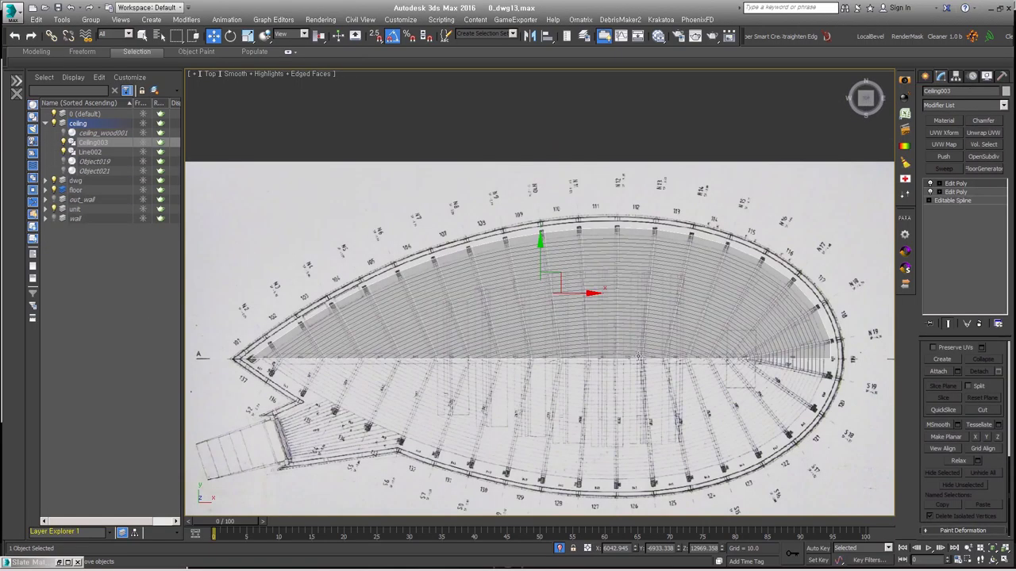
Select Ceiling003's long central edge and pan along it to its pointed end
{"action": "scroll", "coordinate": [476, 333], "scroll_direction": "up", "scroll_amount": 5}
{"action": "scroll", "coordinate": [214, 302], "scroll_direction": "down", "scroll_amount": 5}
{"action": "key", "text": "2"}
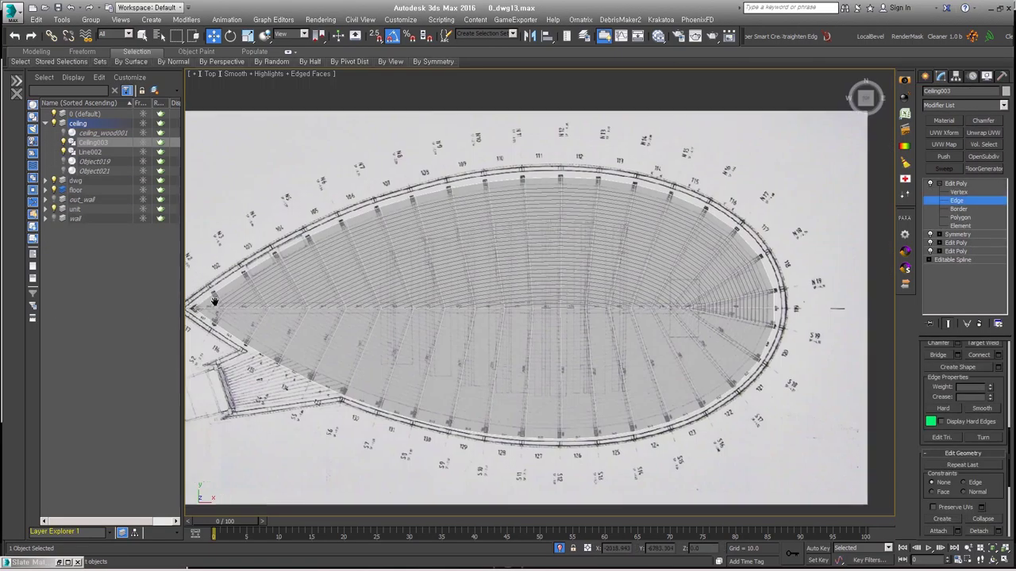
{"action": "key", "text": "F3"}
{"action": "scroll", "coordinate": [703, 288], "scroll_direction": "up", "scroll_amount": 5}
{"action": "left_click", "coordinate": [703, 288]}
{"action": "key", "text": "F3"}
{"action": "scroll", "coordinate": [605, 305], "scroll_direction": "up", "scroll_amount": 3}
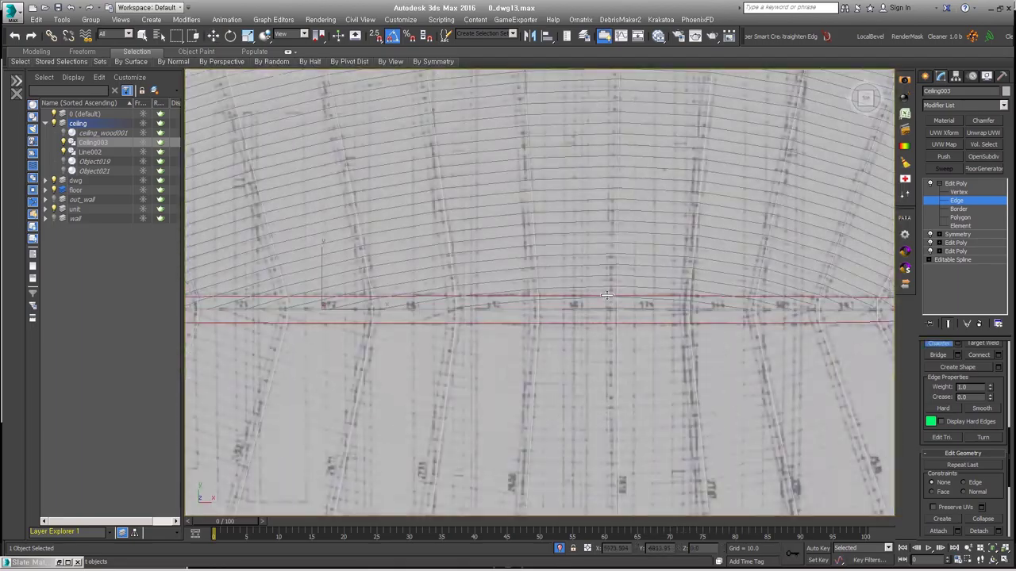
{"action": "mouse_move", "coordinate": [608, 295]}
{"action": "middle_mouse_down"}
{"action": "mouse_move", "coordinate": [644, 335]}
{"action": "mouse_move", "coordinate": [552, 339]}
{"action": "middle_mouse_up"}
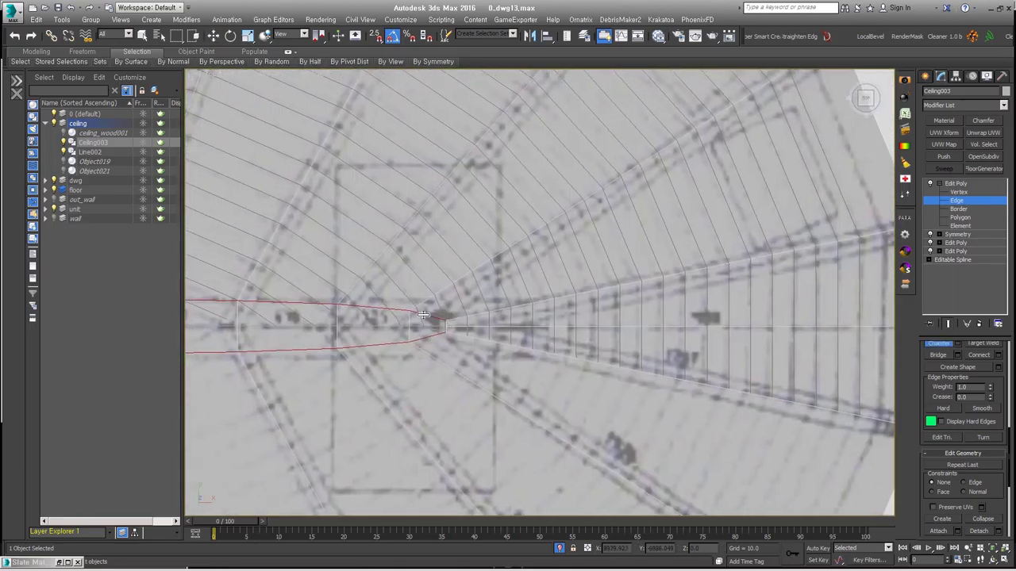
{"action": "middle_click_drag", "start_coordinate": [441, 319], "coordinate": [620, 315]}
{"action": "scroll", "coordinate": [620, 315], "scroll_direction": "down", "scroll_amount": 2}
{"action": "scroll", "coordinate": [588, 321], "scroll_direction": "down", "scroll_amount": 3}
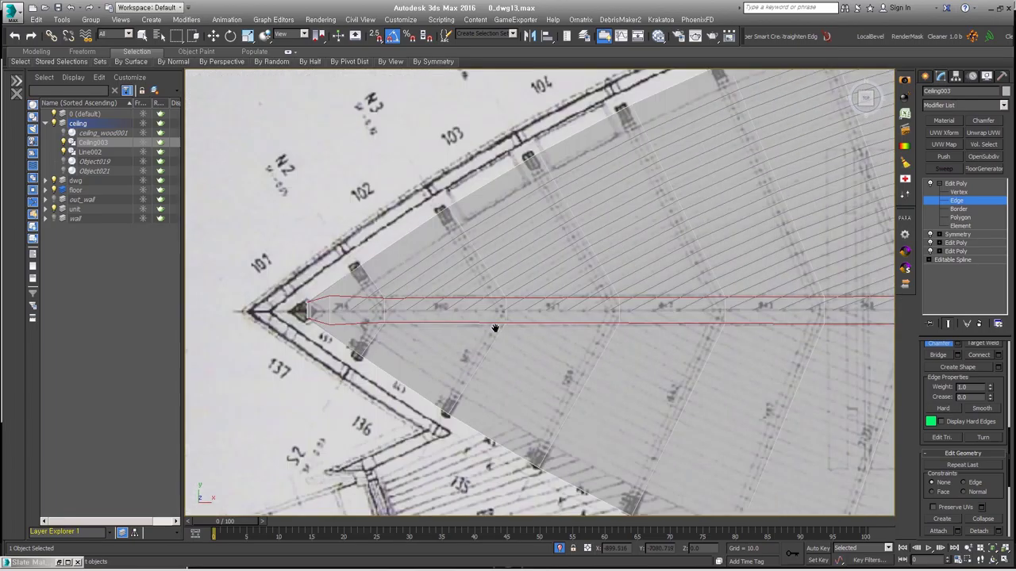
{"action": "scroll", "coordinate": [494, 328], "scroll_direction": "down", "scroll_amount": 5}
Open and dismiss the edge settings for the selected rib edges
{"action": "left_click", "coordinate": [963, 224]}
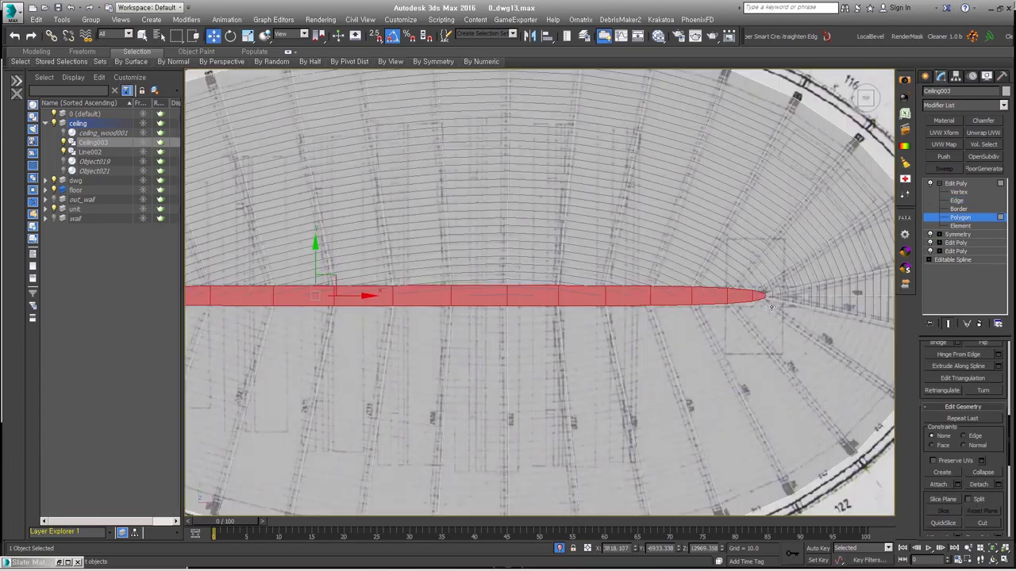
{"action": "scroll", "coordinate": [754, 302], "scroll_direction": "up", "scroll_amount": 3}
{"action": "key", "text": "w"}
{"action": "key", "text": "2"}
{"action": "scroll", "coordinate": [675, 207], "scroll_direction": "down", "scroll_amount": 2}
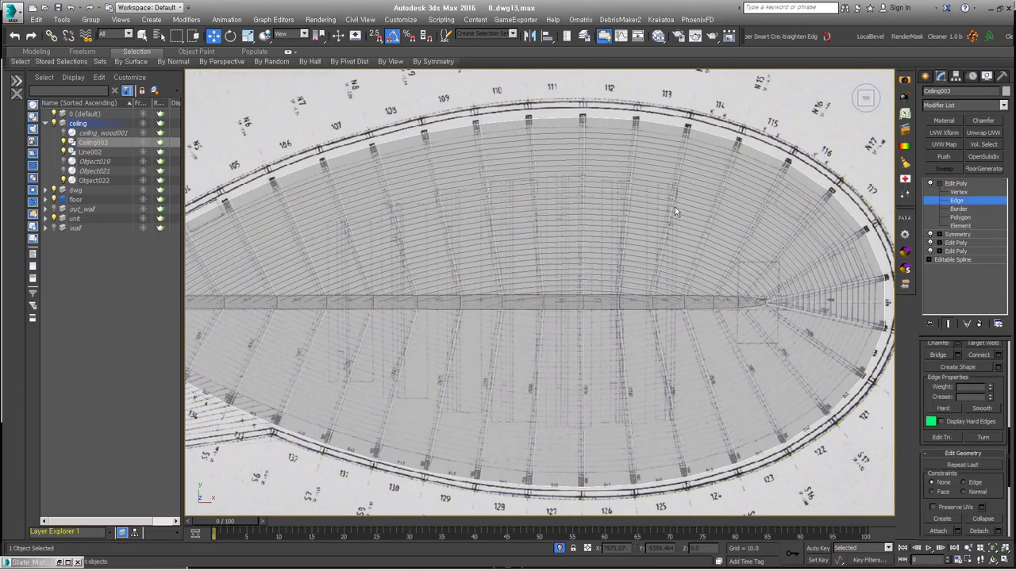
{"action": "scroll", "coordinate": [352, 264], "scroll_direction": "up", "scroll_amount": 2}
{"action": "scroll", "coordinate": [612, 353], "scroll_direction": "down", "scroll_amount": 2}
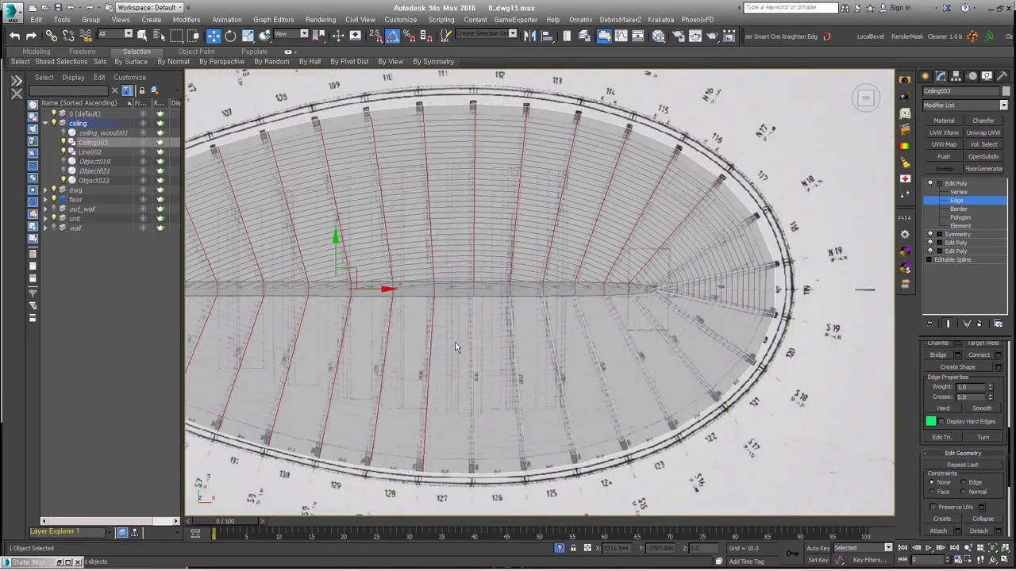
{"action": "scroll", "coordinate": [617, 281], "scroll_direction": "up", "scroll_amount": 3}
{"action": "right_click", "coordinate": [661, 270]}
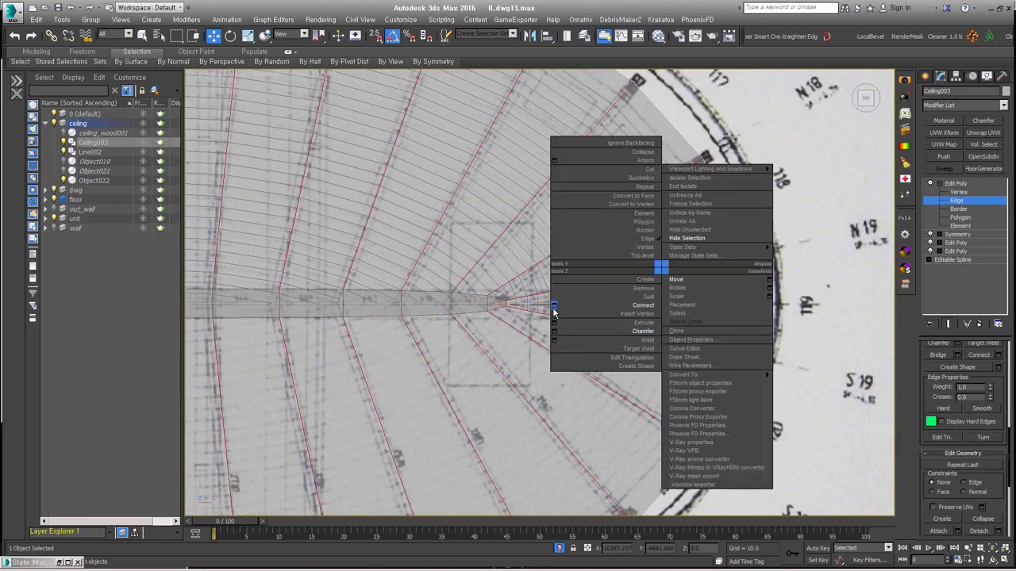
{"action": "left_click", "coordinate": [554, 322]}
{"action": "left_click", "coordinate": [545, 328]}
From the Top view, chamfer the selected rib edges and detach them as Object023
{"action": "scroll", "coordinate": [734, 285], "scroll_direction": "down", "scroll_amount": 3}
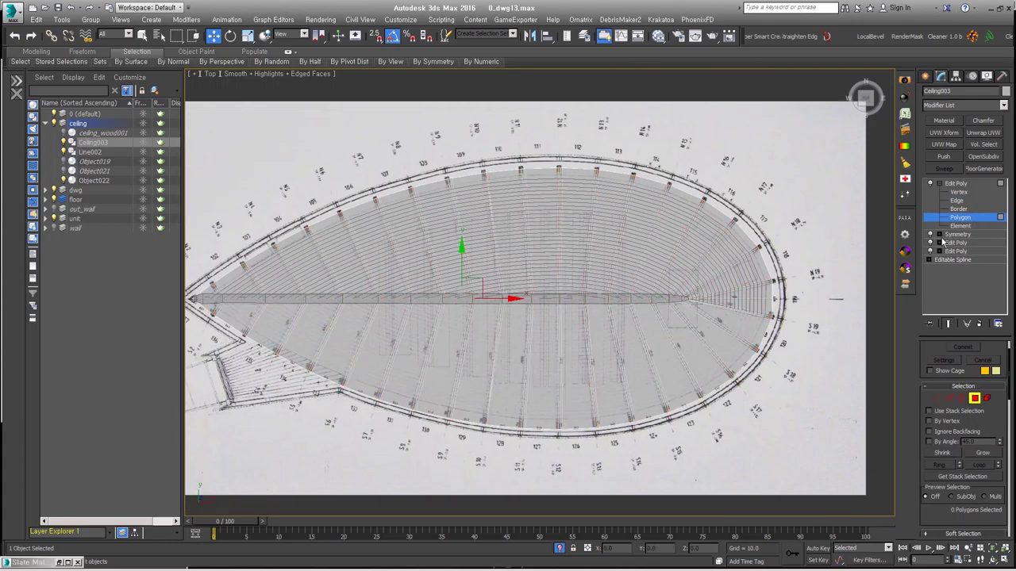
{"action": "scroll", "coordinate": [520, 294], "scroll_direction": "up", "scroll_amount": 3}
{"action": "mouse_move", "coordinate": [520, 294]}
{"action": "middle_mouse_down", "text": "alt"}
{"action": "mouse_move", "coordinate": [544, 313]}
{"action": "mouse_move", "coordinate": [517, 370]}
{"action": "middle_mouse_up", "text": "alt"}
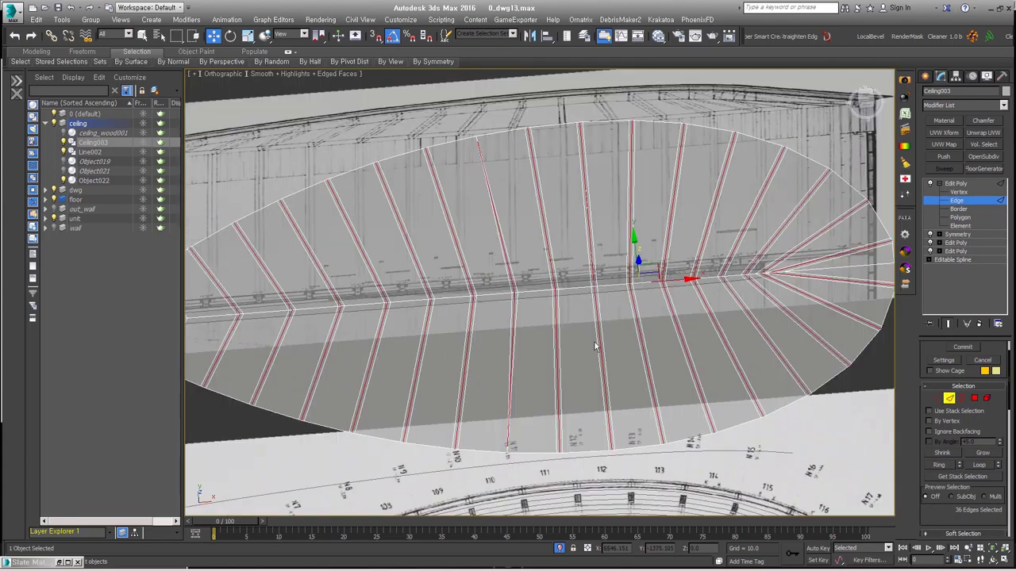
{"action": "key", "text": "4"}
{"action": "key", "text": "4"}
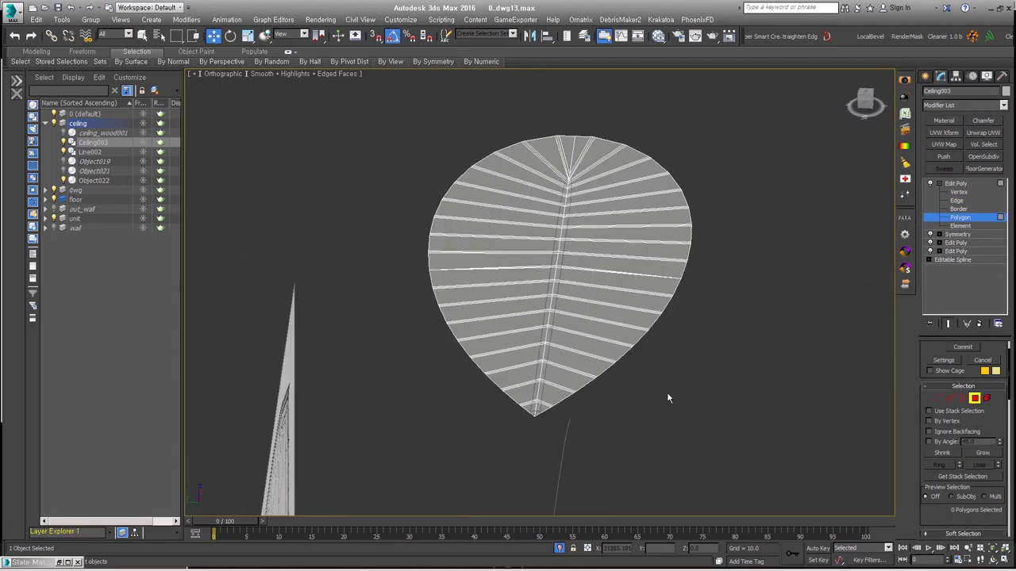
{"action": "middle_click_drag", "start_coordinate": [669, 399], "coordinate": [704, 302], "text": "alt"}
{"action": "key", "text": "t"}
{"action": "key", "text": "2"}
{"action": "scroll", "coordinate": [704, 302], "scroll_direction": "up", "scroll_amount": 5}
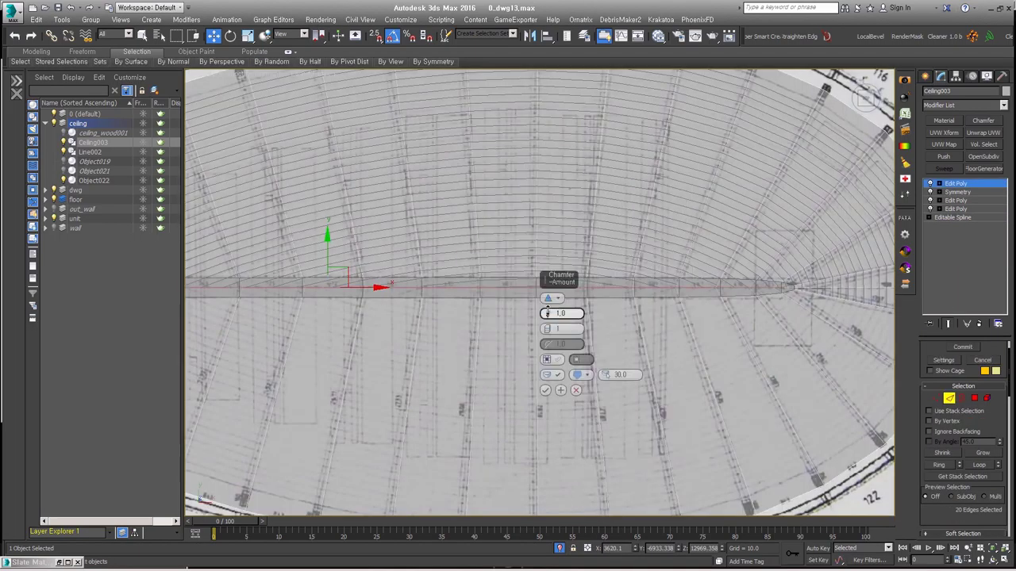
{"action": "scroll", "coordinate": [287, 343], "scroll_direction": "down", "scroll_amount": 3}
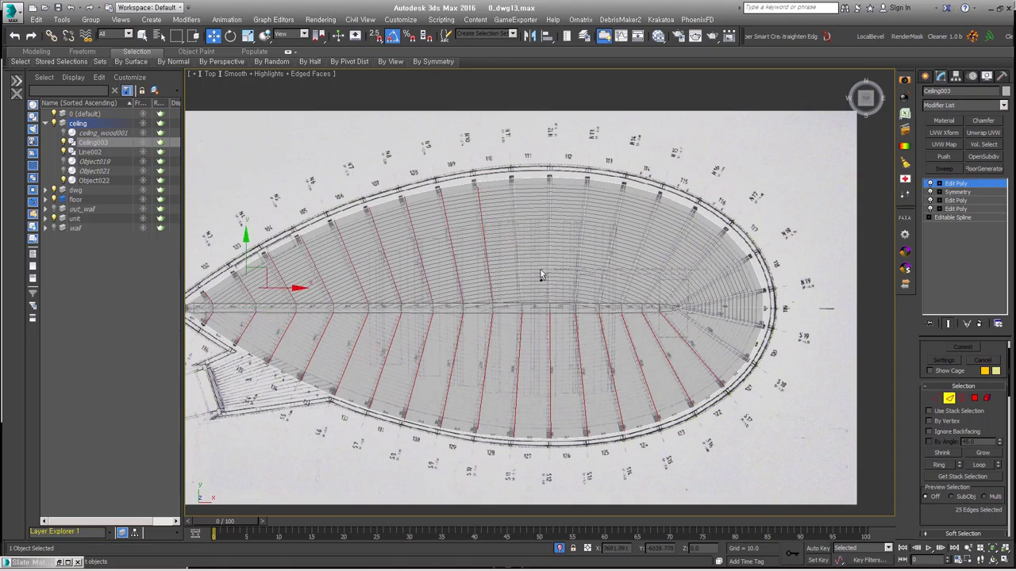
{"action": "scroll", "coordinate": [703, 287], "scroll_direction": "up", "scroll_amount": 4}
{"action": "key", "text": "shift+e"}
{"action": "key", "text": "Return"}
Inspect the detached rib object and the straight beam strip from several angles
{"action": "mouse_move", "coordinate": [704, 390]}
{"action": "middle_mouse_down", "text": "alt"}
{"action": "mouse_move", "coordinate": [650, 260]}
{"action": "mouse_move", "coordinate": [555, 238]}
{"action": "mouse_move", "coordinate": [517, 175]}
{"action": "middle_mouse_up", "text": "alt"}
{"action": "left_click", "coordinate": [517, 191]}
{"action": "left_click", "coordinate": [555, 238]}
{"action": "mouse_move", "coordinate": [555, 239]}
{"action": "middle_mouse_down", "text": "alt"}
{"action": "mouse_move", "coordinate": [255, 386]}
{"action": "mouse_move", "coordinate": [635, 273]}
{"action": "mouse_move", "coordinate": [643, 262]}
{"action": "middle_mouse_up", "text": "alt"}
{"action": "left_click", "coordinate": [635, 318]}
{"action": "key", "text": "4"}
{"action": "key", "text": "t"}
{"action": "mouse_move", "coordinate": [628, 320]}
{"action": "middle_mouse_down", "text": "alt"}
{"action": "mouse_move", "coordinate": [555, 357]}
{"action": "mouse_move", "coordinate": [556, 413]}
{"action": "mouse_move", "coordinate": [547, 318]}
{"action": "middle_mouse_up", "text": "alt"}
Pick a rib's outer-end vertices, then select the beam strip's edges for scaling
{"action": "key", "text": "1"}
{"action": "left_click", "coordinate": [524, 416]}
{"action": "middle_click_drag", "start_coordinate": [546, 418], "coordinate": [560, 222], "text": "alt"}
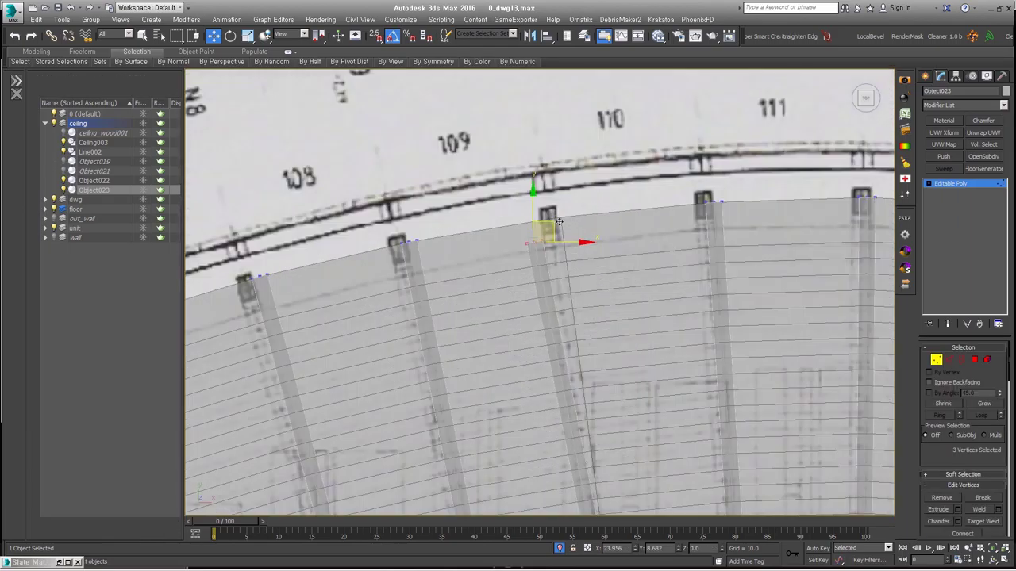
{"action": "scroll", "coordinate": [576, 206], "scroll_direction": "down", "scroll_amount": 5}
{"action": "left_click", "coordinate": [94, 180]}
{"action": "mouse_move", "coordinate": [556, 278]}
{"action": "middle_mouse_down", "text": "alt"}
{"action": "mouse_move", "coordinate": [603, 262]}
{"action": "mouse_move", "coordinate": [902, 231]}
{"action": "middle_mouse_up", "text": "alt"}
{"action": "left_click", "coordinate": [950, 192]}
{"action": "key", "text": "2"}
{"action": "scroll", "coordinate": [284, 359], "scroll_direction": "up", "scroll_amount": 3}
{"action": "left_click", "coordinate": [408, 370]}
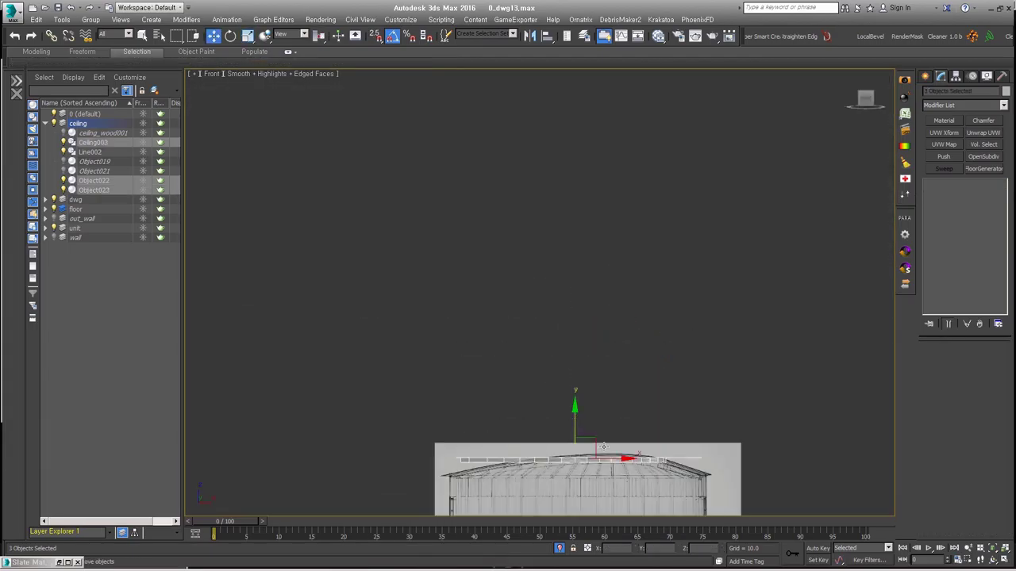
Raise the beam strip above the roof and draw Line002 along the roof curve
{"action": "scroll", "coordinate": [585, 380], "scroll_direction": "up", "scroll_amount": 5}
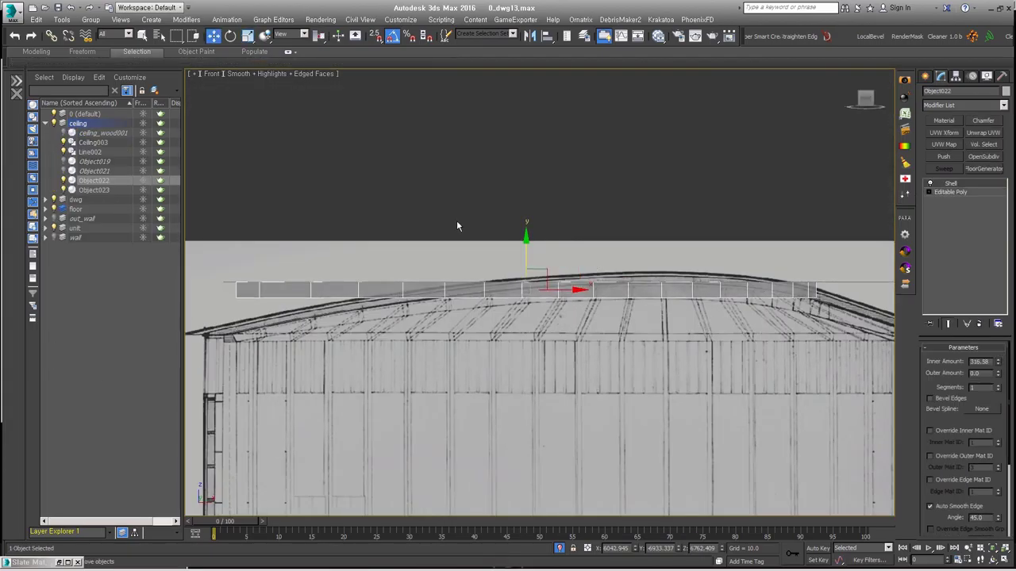
{"action": "left_click_drag", "start_coordinate": [456, 226], "coordinate": [456, 115]}
{"action": "left_click", "coordinate": [943, 152]}
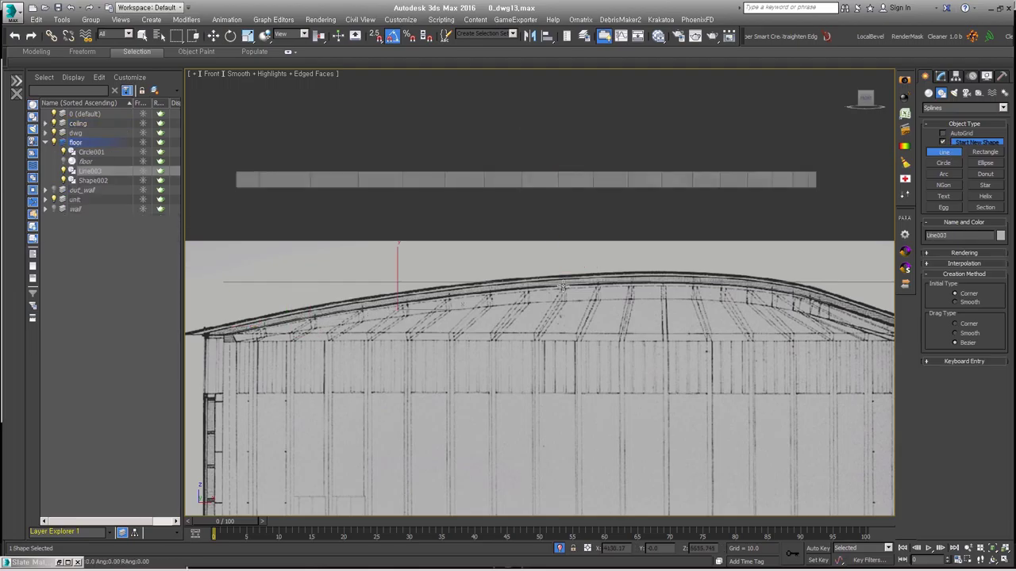
{"action": "key", "text": "i"}
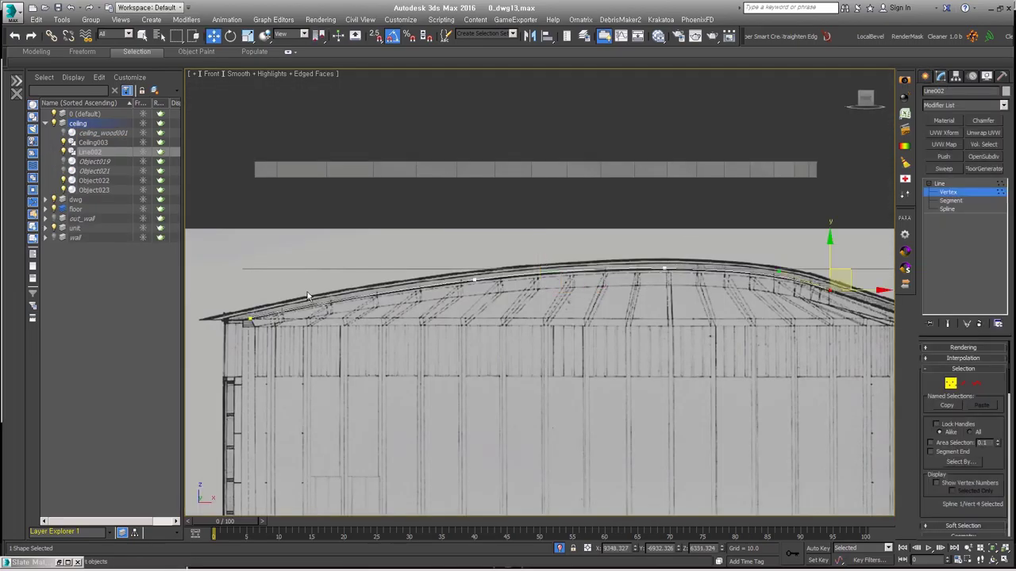
Bend the beam strip onto Line002 using Path Deform Binding with rotation 90
{"action": "left_click", "coordinate": [750, 172]}
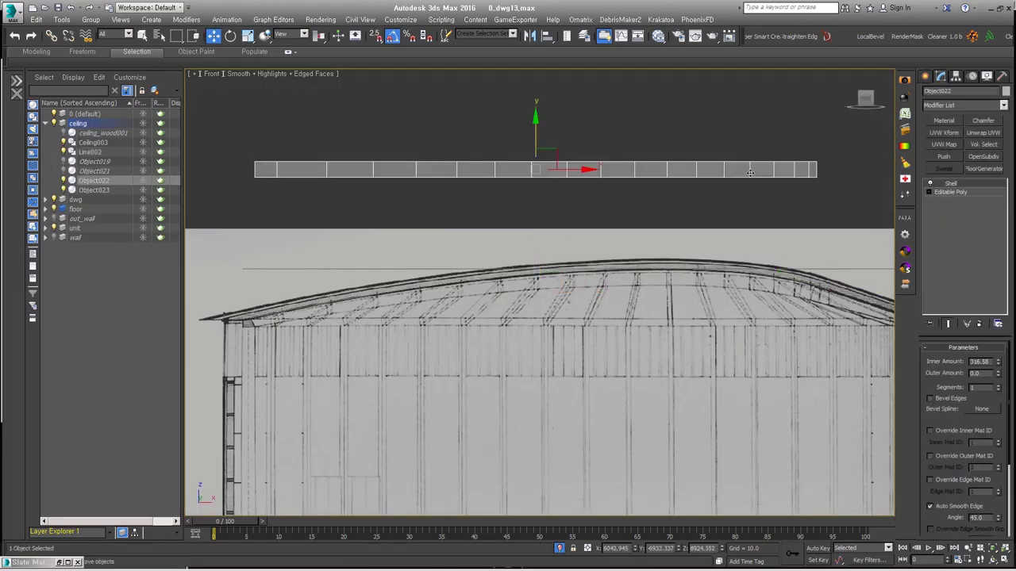
{"action": "left_click", "coordinate": [1002, 105]}
{"action": "left_click", "coordinate": [964, 195]}
{"action": "left_click", "coordinate": [962, 376]}
{"action": "left_click", "coordinate": [556, 268]}
{"action": "mouse_move", "coordinate": [556, 269]}
{"action": "middle_mouse_down", "text": "alt"}
{"action": "mouse_move", "coordinate": [506, 303]}
{"action": "mouse_move", "coordinate": [854, 359]}
{"action": "middle_mouse_up", "text": "alt"}
{"action": "left_click_drag", "start_coordinate": [992, 412], "coordinate": [992, 429]}
{"action": "scroll", "coordinate": [489, 256], "scroll_direction": "down", "scroll_amount": 2}
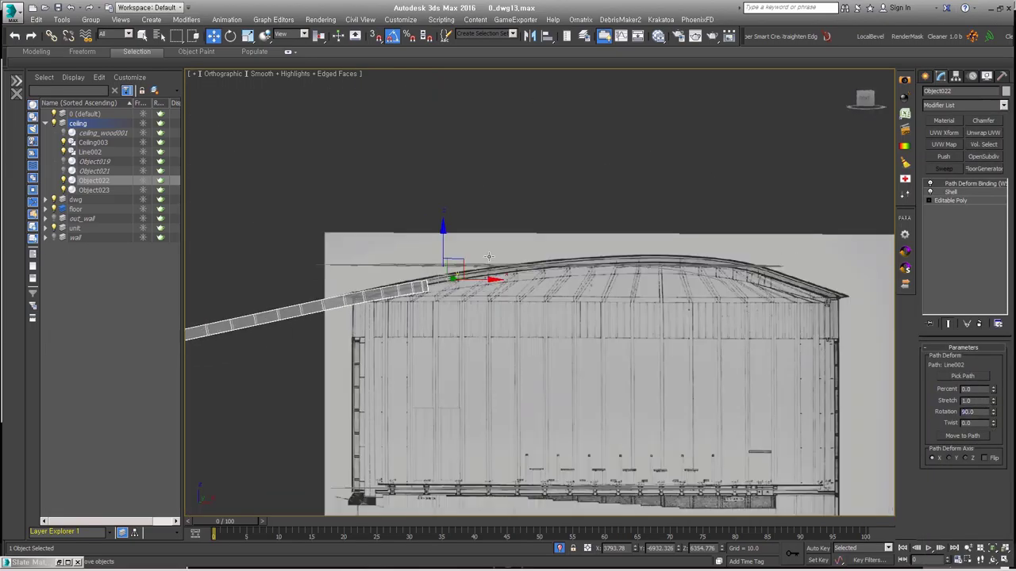
{"action": "key", "text": "f"}
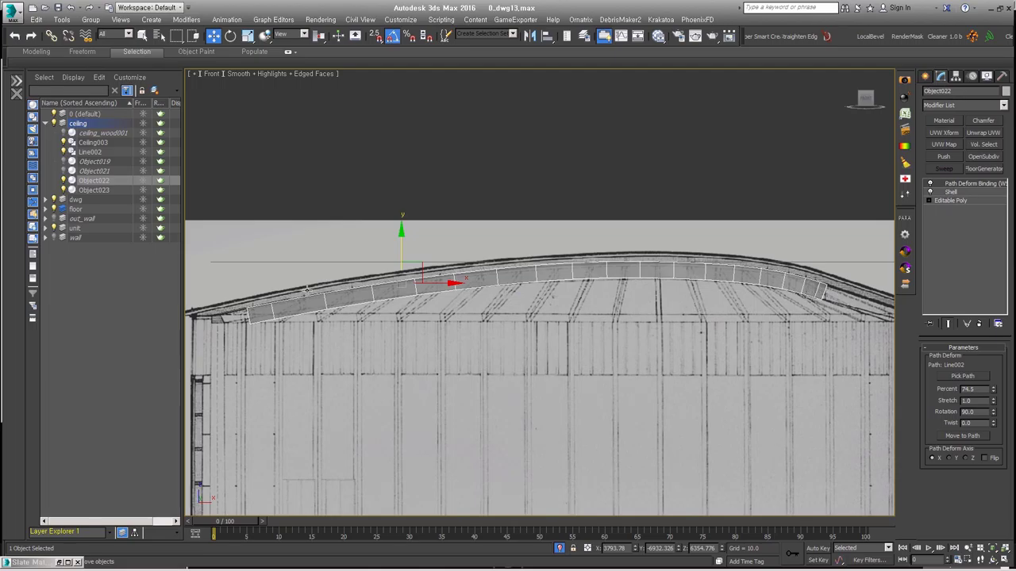
{"action": "middle_click_drag", "start_coordinate": [540, 281], "coordinate": [978, 200], "text": "alt"}
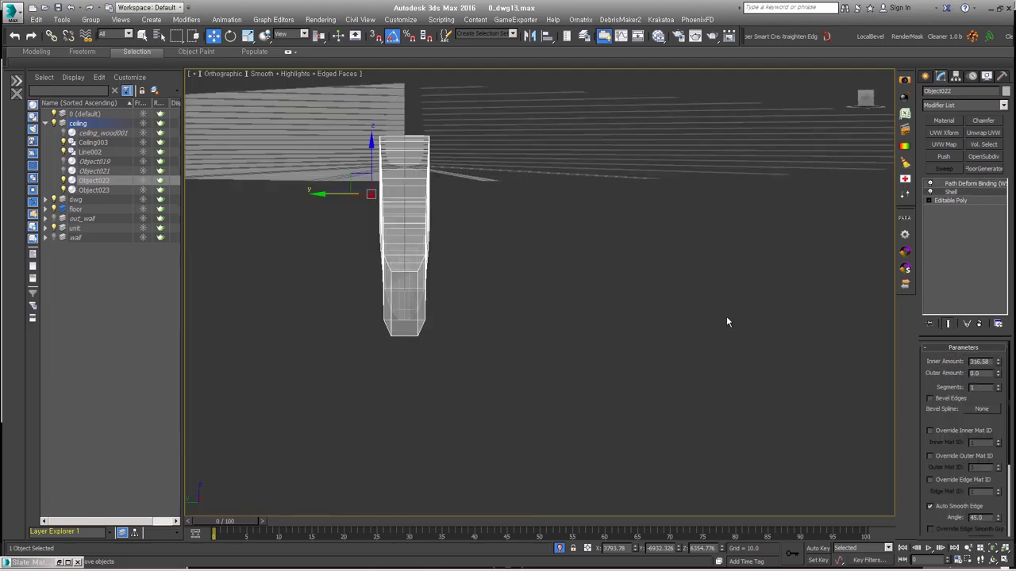
Add an FFD 2x2x2 lattice to the bent beam and scale it
{"action": "left_click", "coordinate": [959, 192]}
{"action": "middle_click_drag", "start_coordinate": [415, 292], "coordinate": [374, 184], "text": "alt"}
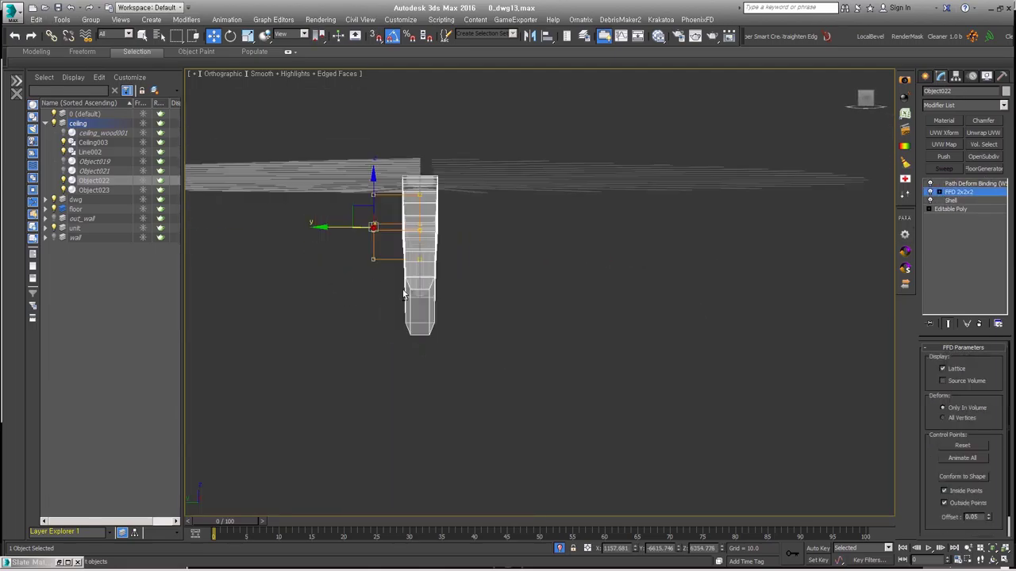
{"action": "key", "text": "r"}
{"action": "mouse_move", "coordinate": [375, 230]}
{"action": "middle_mouse_down", "text": "alt"}
{"action": "mouse_move", "coordinate": [410, 216]}
{"action": "mouse_move", "coordinate": [476, 254]}
{"action": "middle_mouse_up", "text": "alt"}
{"action": "key", "text": "w"}
{"action": "key", "text": "F3"}
Snapshot the curved beam as the mesh Object025 and delete the original
{"action": "right_click", "coordinate": [496, 38]}
{"action": "left_click", "coordinate": [531, 111]}
{"action": "left_click", "coordinate": [866, 123]}
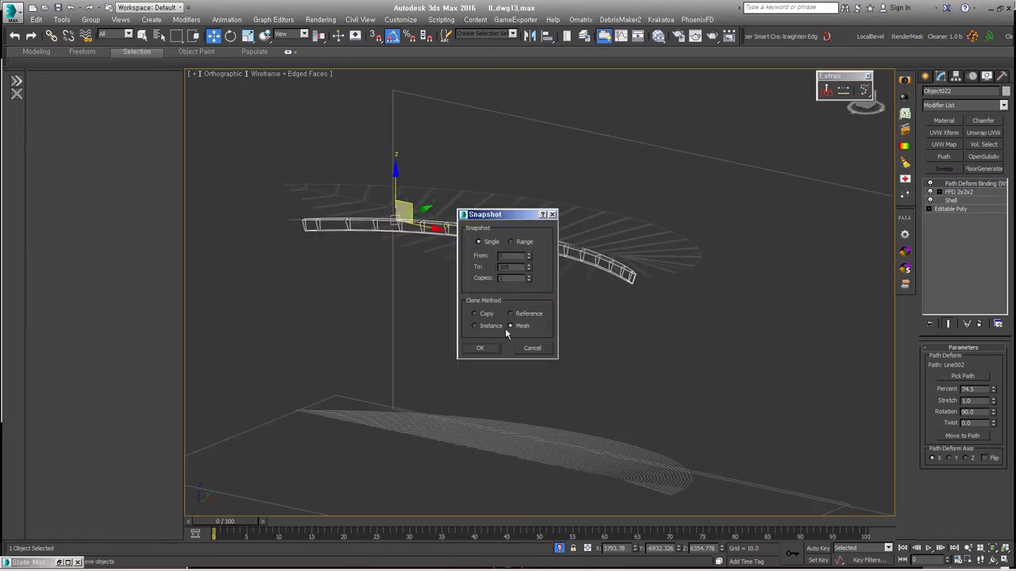
{"action": "left_click", "coordinate": [484, 348]}
{"action": "left_click", "coordinate": [514, 254]}
{"action": "key", "text": "f"}
{"action": "key", "text": "z"}
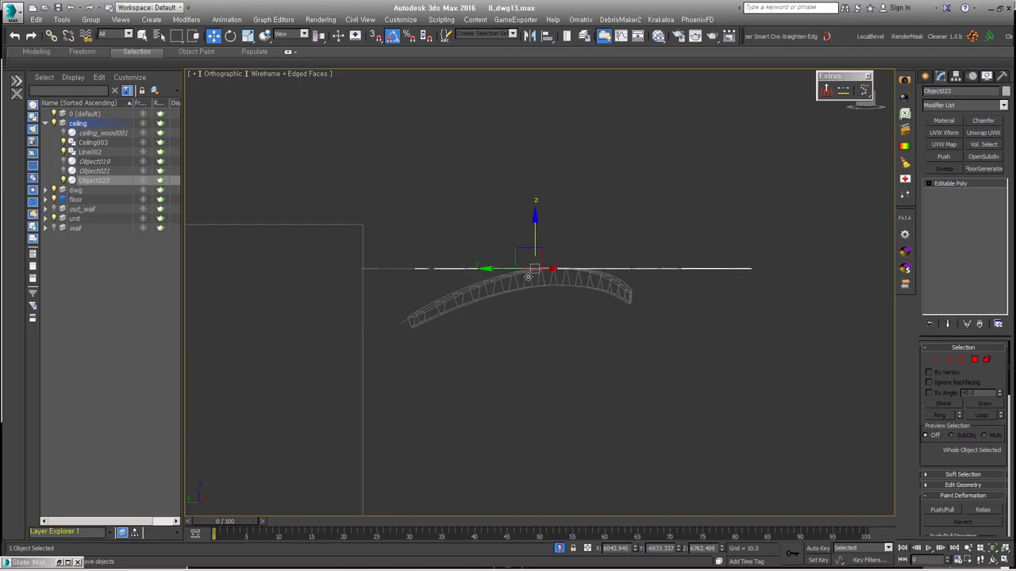
Enter sub-object editing on the rib strips and inspect the rib ends under the ceiling
{"action": "key", "text": "f"}
{"action": "key", "text": "F3"}
{"action": "key", "text": "1"}
{"action": "middle_click_drag", "start_coordinate": [614, 313], "coordinate": [714, 358], "text": "alt"}
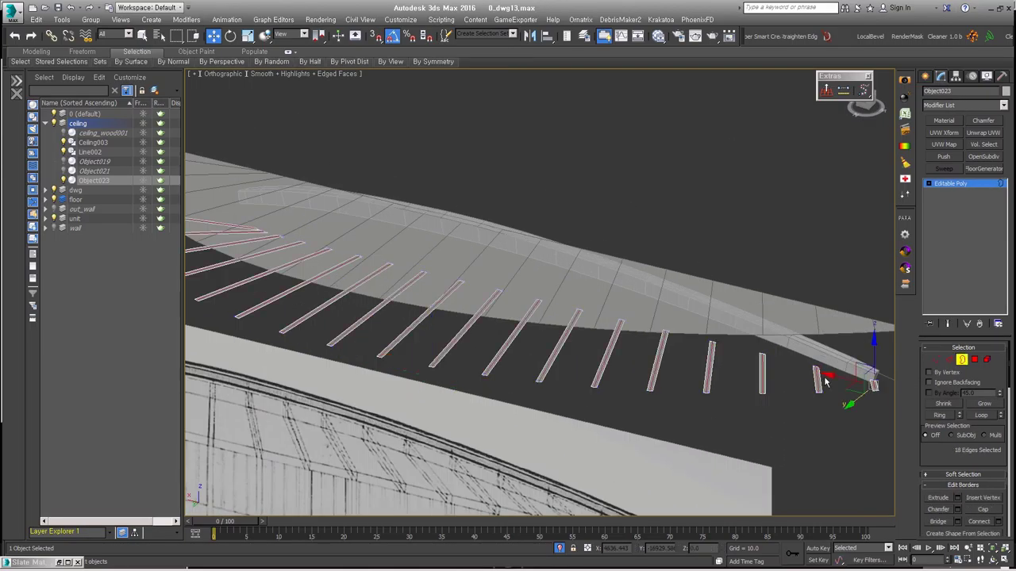
{"action": "left_click", "coordinate": [962, 360]}
{"action": "left_click", "coordinate": [830, 375]}
{"action": "mouse_move", "coordinate": [830, 374]}
{"action": "middle_mouse_down", "text": "alt"}
{"action": "mouse_move", "coordinate": [721, 358]}
{"action": "mouse_move", "coordinate": [613, 400]}
{"action": "middle_mouse_up", "text": "alt"}
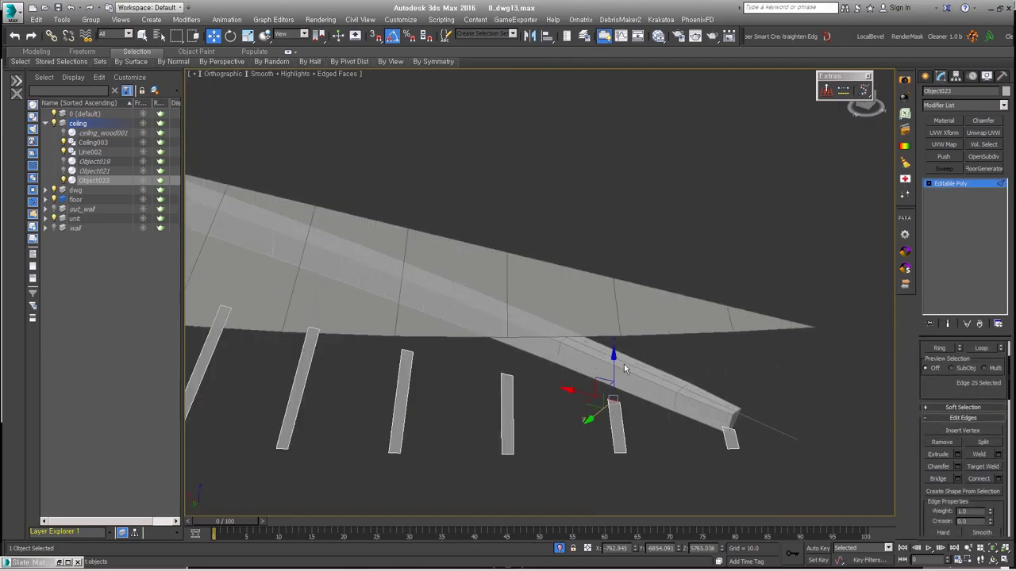
{"action": "middle_click_drag", "start_coordinate": [507, 343], "coordinate": [681, 319], "text": "alt"}
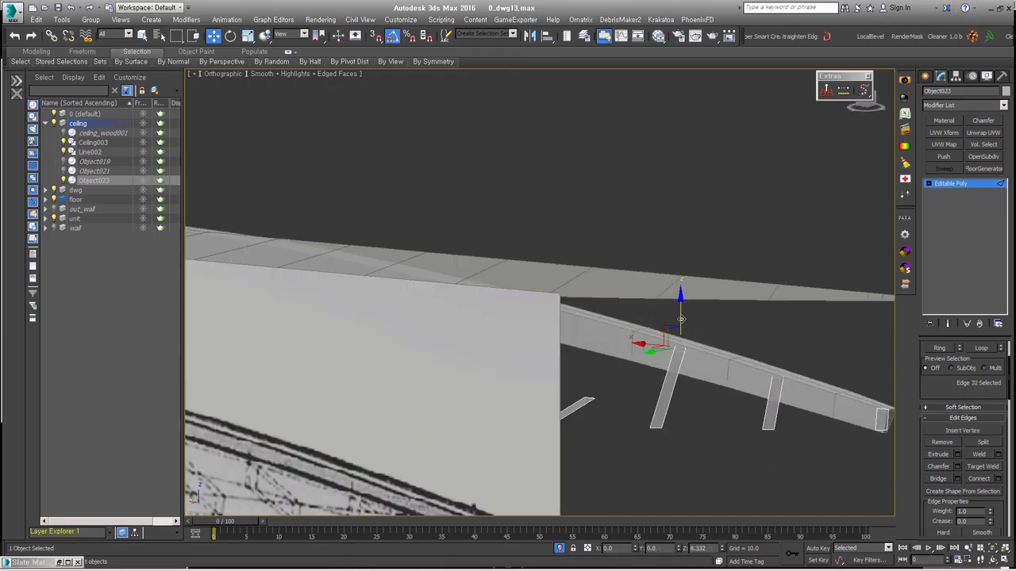
{"action": "mouse_move", "coordinate": [588, 398]}
{"action": "middle_mouse_down", "text": "alt"}
{"action": "mouse_move", "coordinate": [524, 323]}
{"action": "mouse_move", "coordinate": [574, 277]}
{"action": "mouse_move", "coordinate": [606, 333]}
{"action": "mouse_move", "coordinate": [553, 283]}
{"action": "mouse_move", "coordinate": [399, 381]}
{"action": "middle_mouse_up", "text": "alt"}
{"action": "middle_click_drag", "start_coordinate": [527, 271], "coordinate": [425, 370], "text": "alt"}
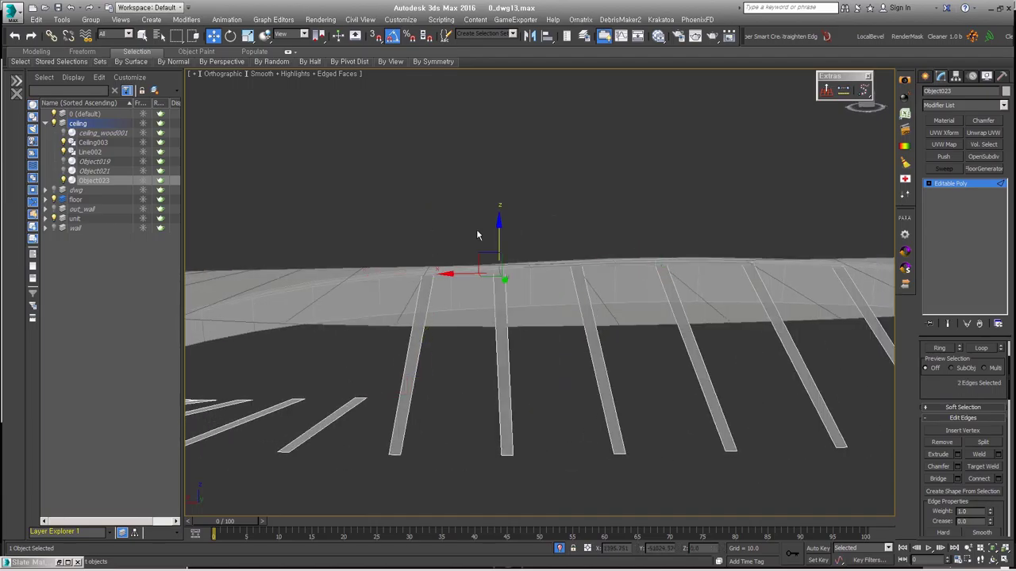
{"action": "middle_click_drag", "start_coordinate": [498, 227], "coordinate": [328, 363], "text": "alt"}
{"action": "left_click_drag", "start_coordinate": [328, 362], "coordinate": [461, 413]}
{"action": "middle_click_drag", "start_coordinate": [461, 413], "coordinate": [524, 395], "text": "alt"}
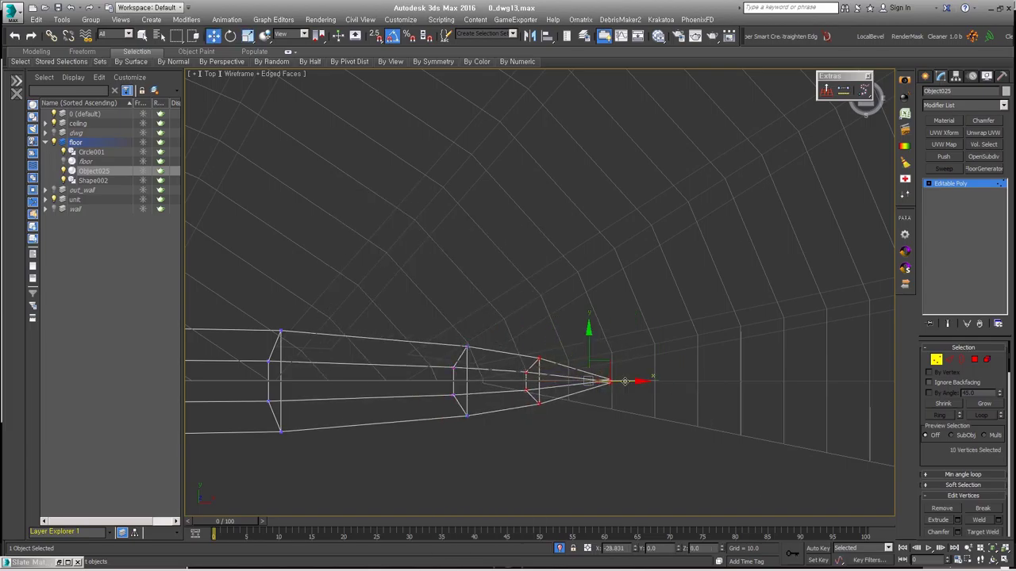
Box-select the three vertices at the beam's narrow end and move them to the leaf tip
{"action": "middle_click_drag", "start_coordinate": [579, 341], "coordinate": [578, 302], "text": "alt"}
{"action": "left_click_drag", "start_coordinate": [483, 275], "coordinate": [648, 467]}
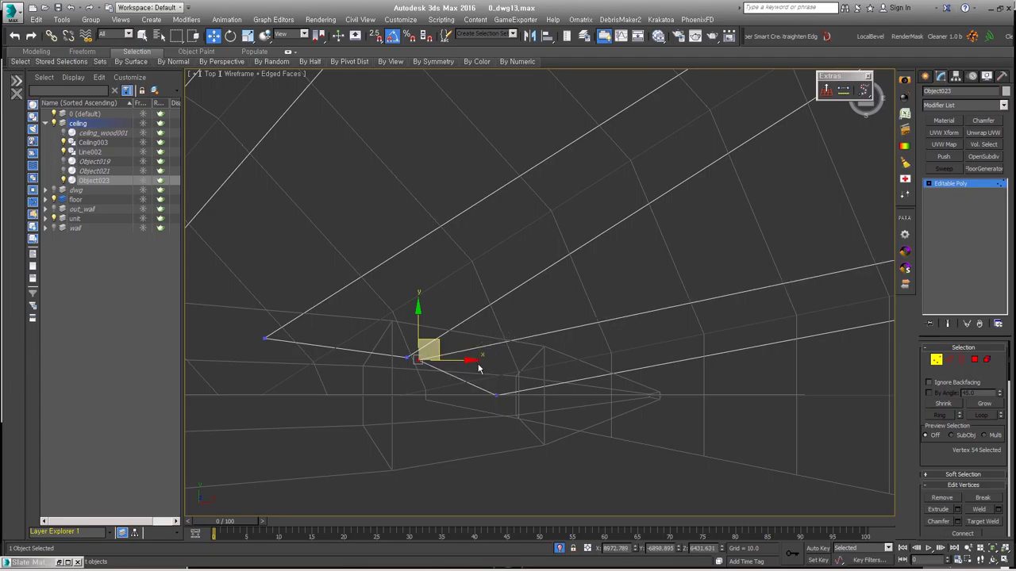
{"action": "middle_click_drag", "start_coordinate": [640, 391], "coordinate": [491, 345], "text": "alt"}
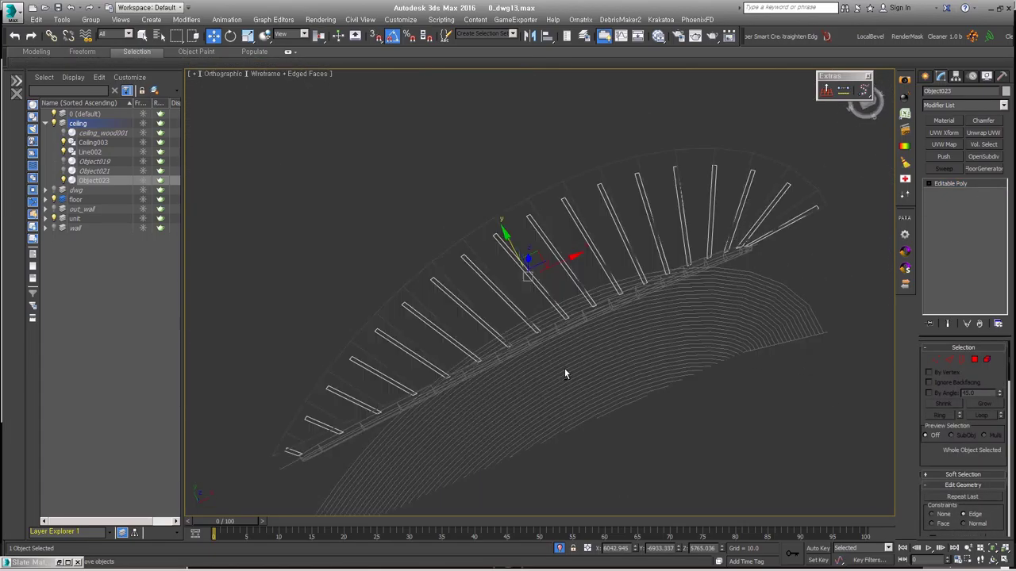
{"action": "middle_click_drag", "start_coordinate": [564, 372], "coordinate": [554, 260], "text": "alt"}
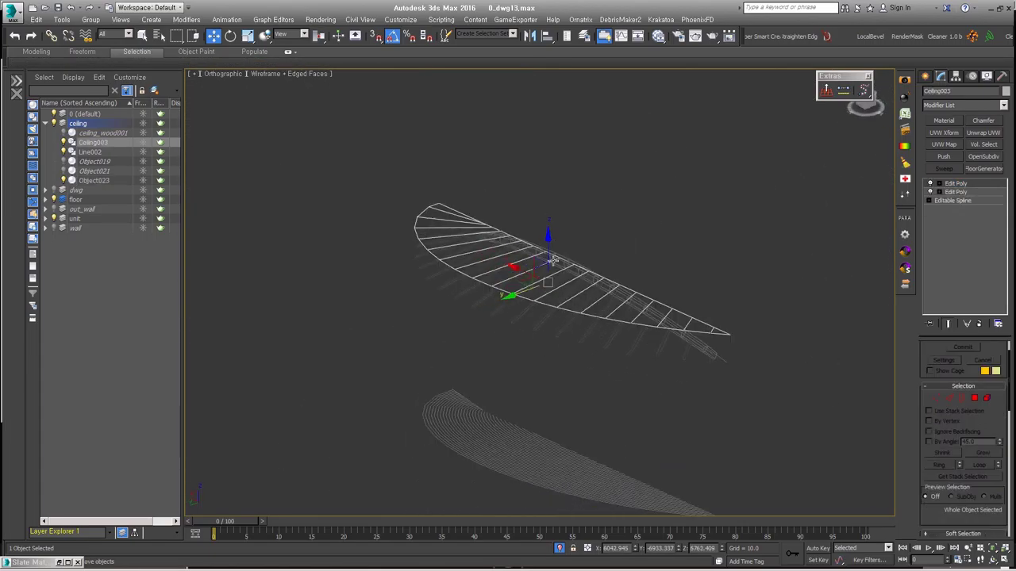
Weld the ceiling's edge vertices using a 0.17 threshold
{"action": "key", "text": "1"}
{"action": "key", "text": "z"}
{"action": "key", "text": "F3"}
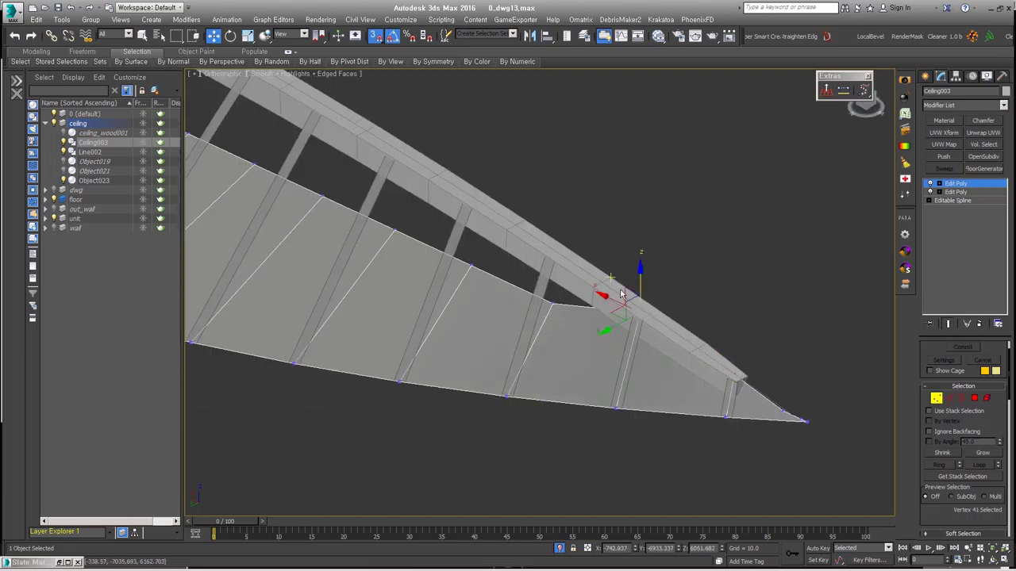
{"action": "scroll", "coordinate": [553, 253], "scroll_direction": "up", "scroll_amount": 3}
{"action": "left_click_drag", "start_coordinate": [586, 301], "coordinate": [764, 401]}
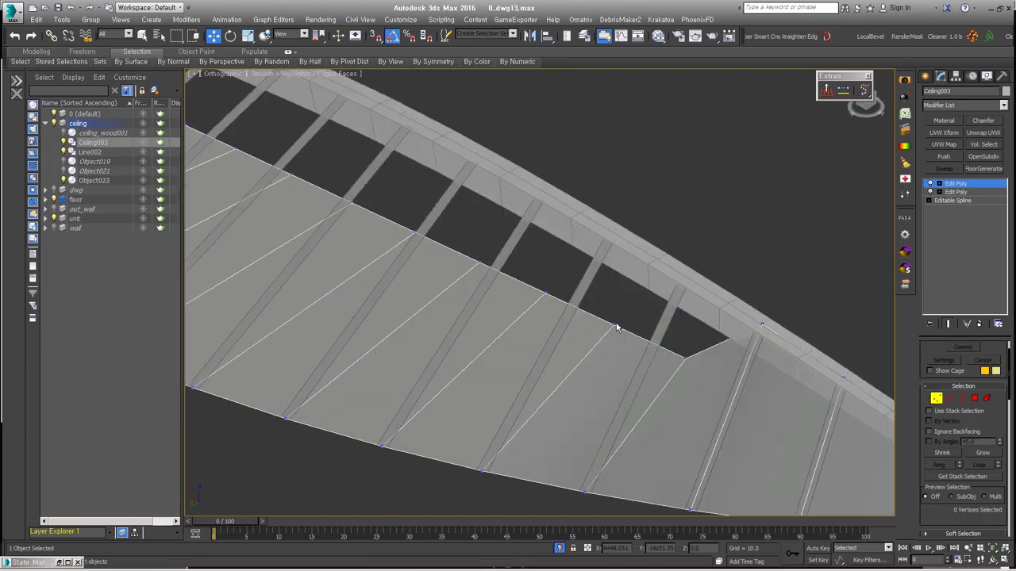
{"action": "mouse_move", "coordinate": [695, 283]}
{"action": "middle_mouse_down", "text": "alt"}
{"action": "mouse_move", "coordinate": [610, 268]}
{"action": "mouse_move", "coordinate": [653, 366]}
{"action": "middle_mouse_up", "text": "alt"}
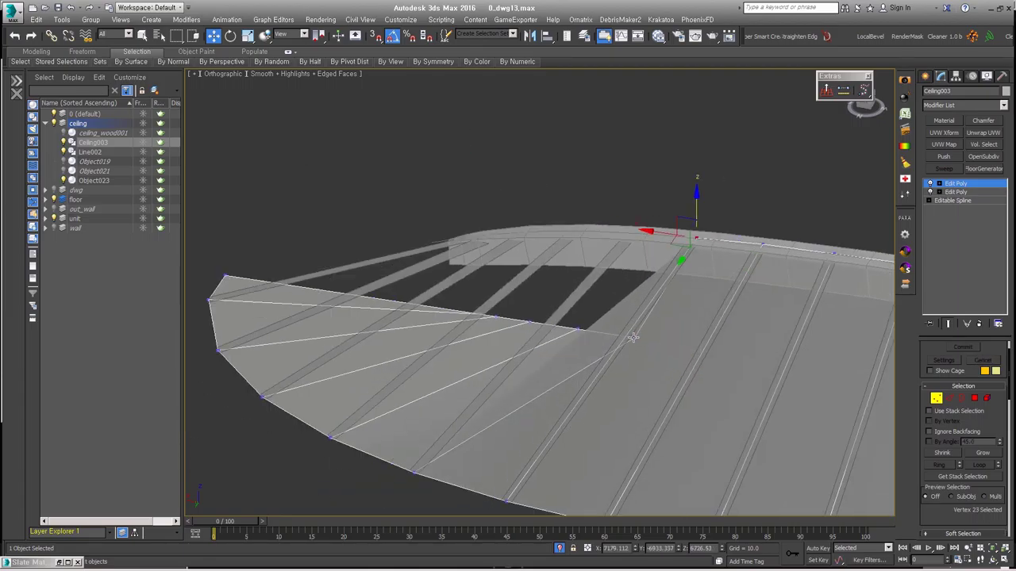
{"action": "left_click", "coordinate": [653, 366]}
{"action": "mouse_move", "coordinate": [607, 270]}
{"action": "middle_mouse_down", "text": "alt"}
{"action": "mouse_move", "coordinate": [410, 373]}
{"action": "mouse_move", "coordinate": [631, 347]}
{"action": "mouse_move", "coordinate": [565, 333]}
{"action": "middle_mouse_up", "text": "alt"}
{"action": "scroll", "coordinate": [411, 373], "scroll_direction": "down", "scroll_amount": 5}
{"action": "scroll", "coordinate": [998, 426], "scroll_direction": "up", "scroll_amount": 10}
{"action": "left_click", "coordinate": [566, 332]}
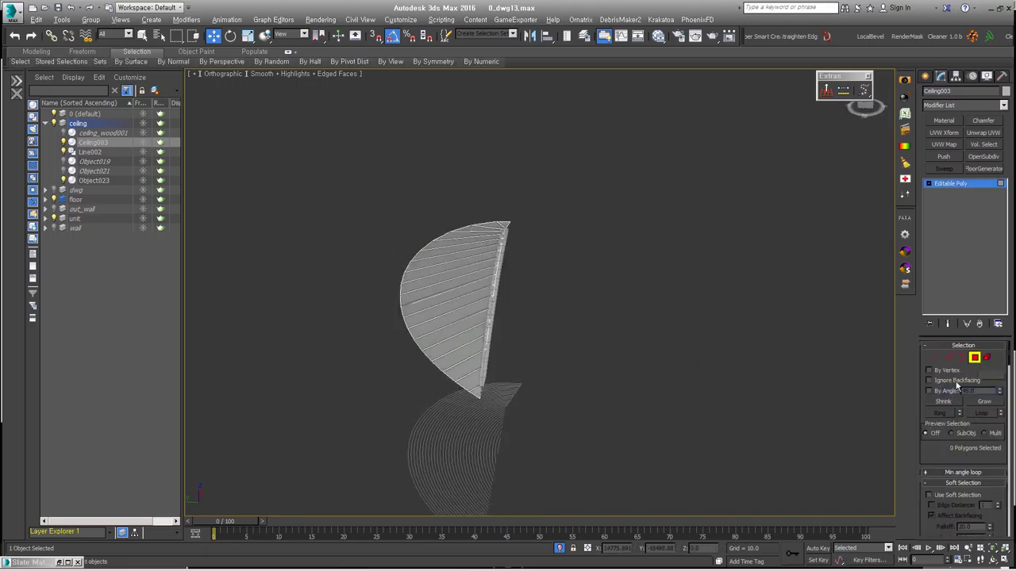
{"action": "middle_click_drag", "start_coordinate": [643, 347], "coordinate": [640, 272], "text": "alt"}
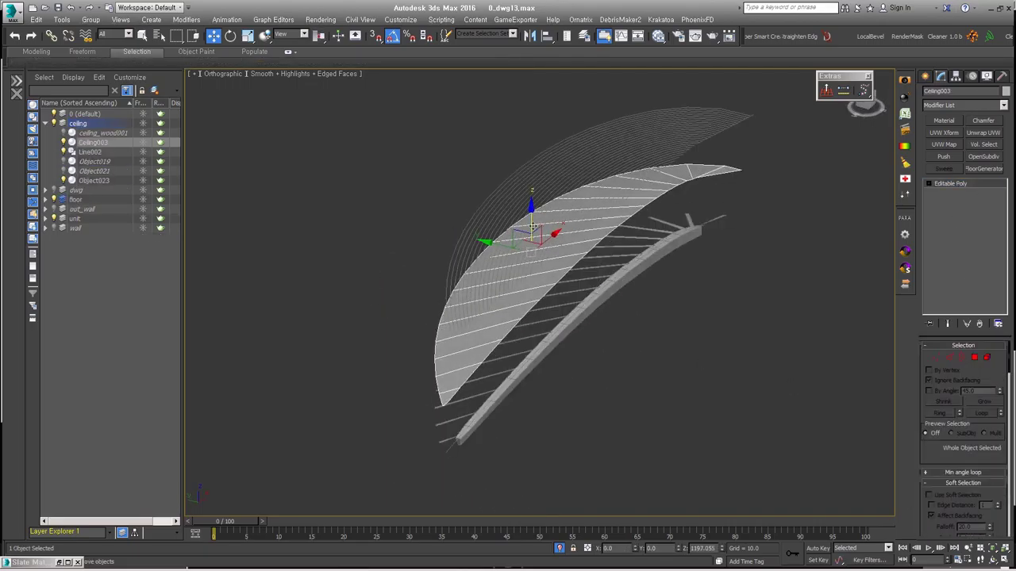
{"action": "mouse_move", "coordinate": [641, 272]}
{"action": "middle_mouse_down", "text": "alt"}
{"action": "mouse_move", "coordinate": [616, 282]}
{"action": "mouse_move", "coordinate": [675, 333]}
{"action": "mouse_move", "coordinate": [691, 369]}
{"action": "middle_mouse_up", "text": "alt"}
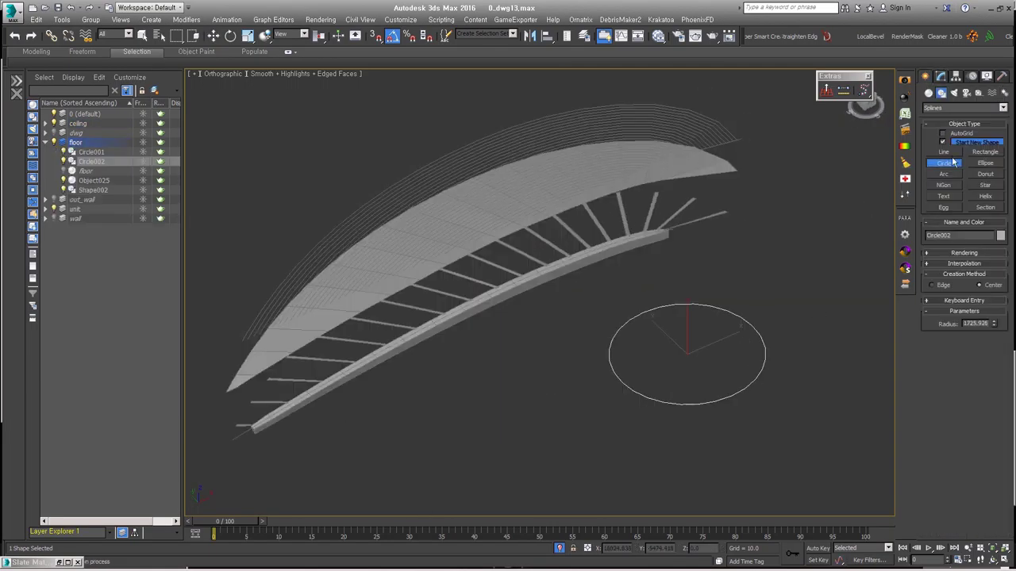
Align Circle002 to the ceiling and imprint its rings with ShapeMerge
{"action": "left_click", "coordinate": [511, 374]}
{"action": "left_click", "coordinate": [419, 163]}
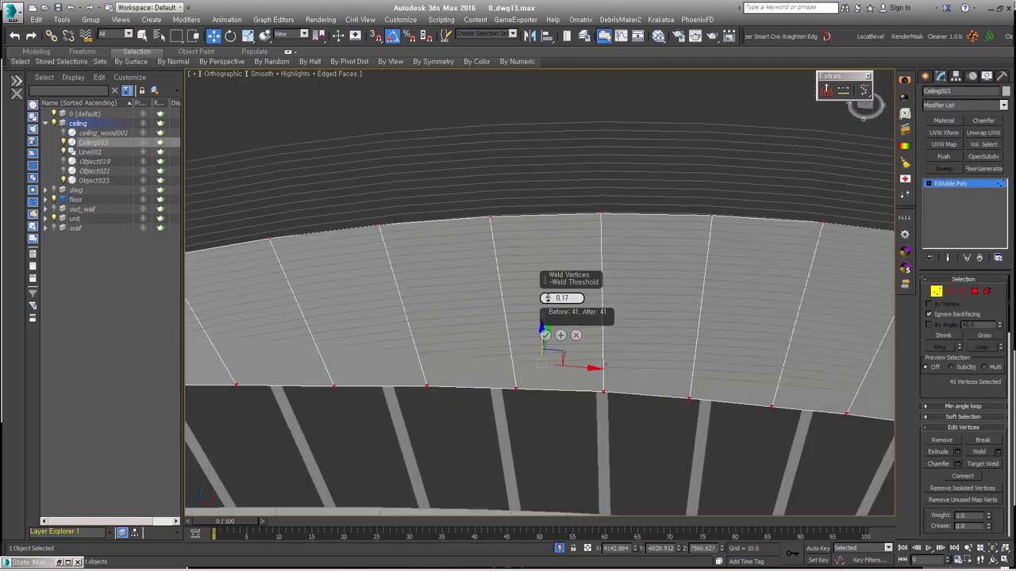
{"action": "middle_click_drag", "start_coordinate": [669, 339], "coordinate": [677, 283], "text": "alt"}
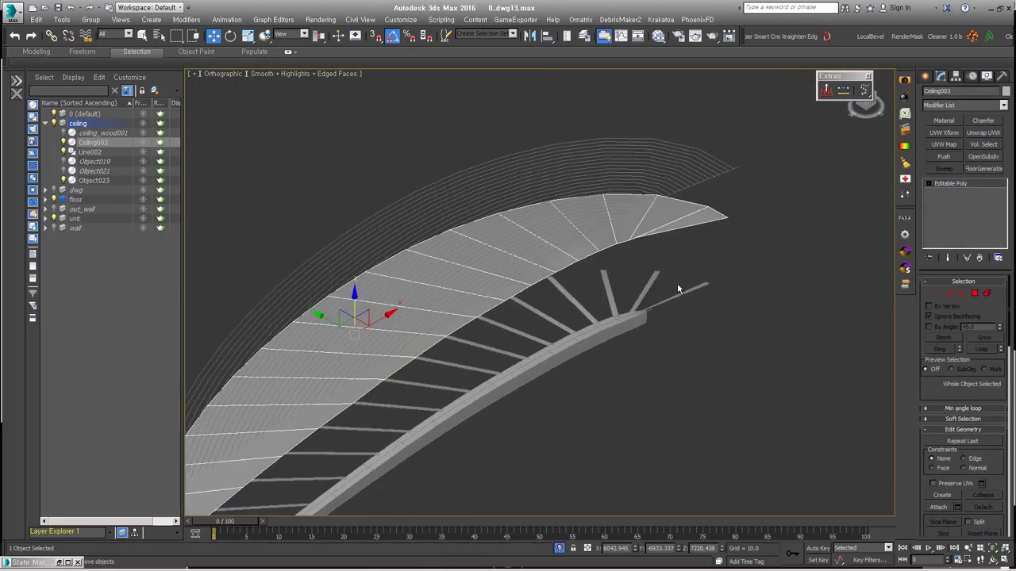
{"action": "left_click", "coordinate": [951, 201]}
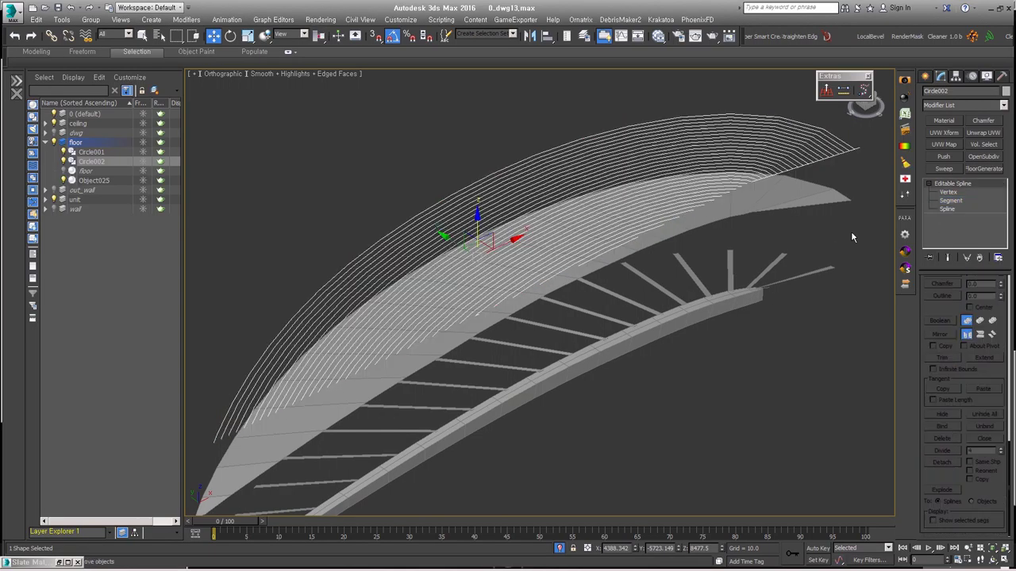
{"action": "left_click", "coordinate": [752, 155]}
{"action": "scroll", "coordinate": [753, 155], "scroll_direction": "up", "scroll_amount": 2}
{"action": "scroll", "coordinate": [695, 205], "scroll_direction": "up", "scroll_amount": 4}
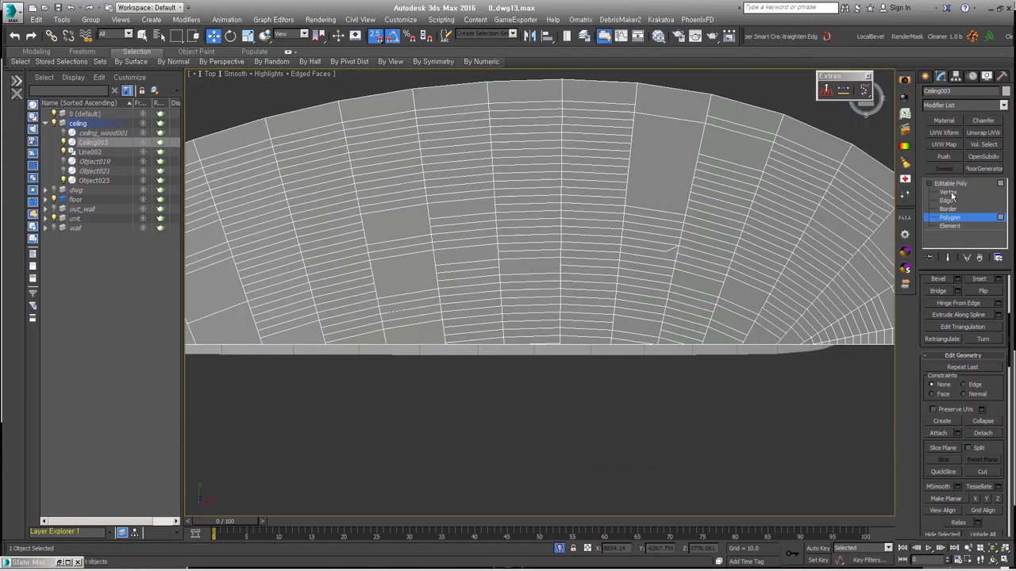
Select all ceiling vertices and remove redundant ones with Vertex Cleaner
{"action": "left_click", "coordinate": [946, 192]}
{"action": "key", "text": "ctrl+a"}
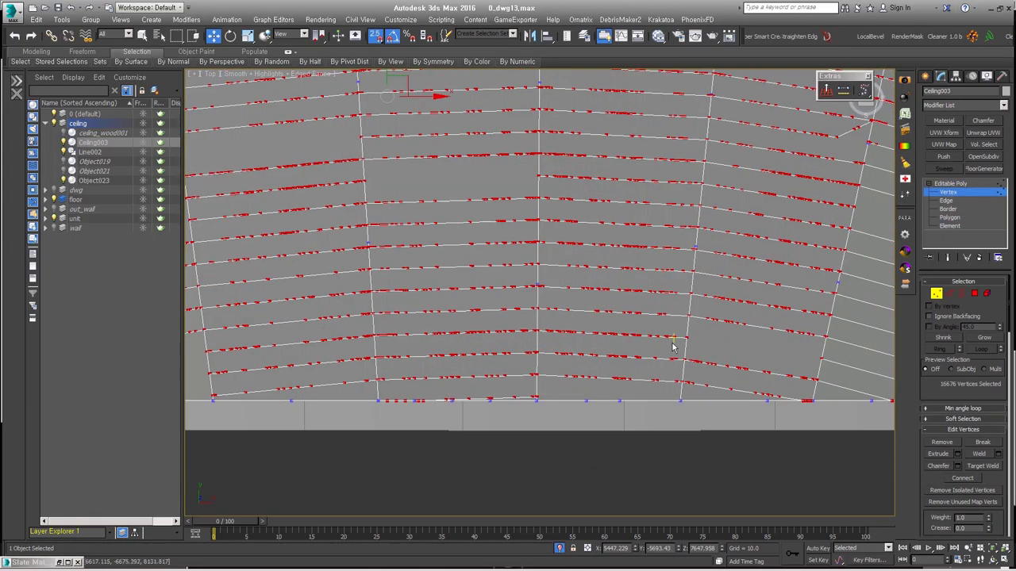
{"action": "middle_click_drag", "start_coordinate": [715, 357], "coordinate": [788, 384], "text": "alt"}
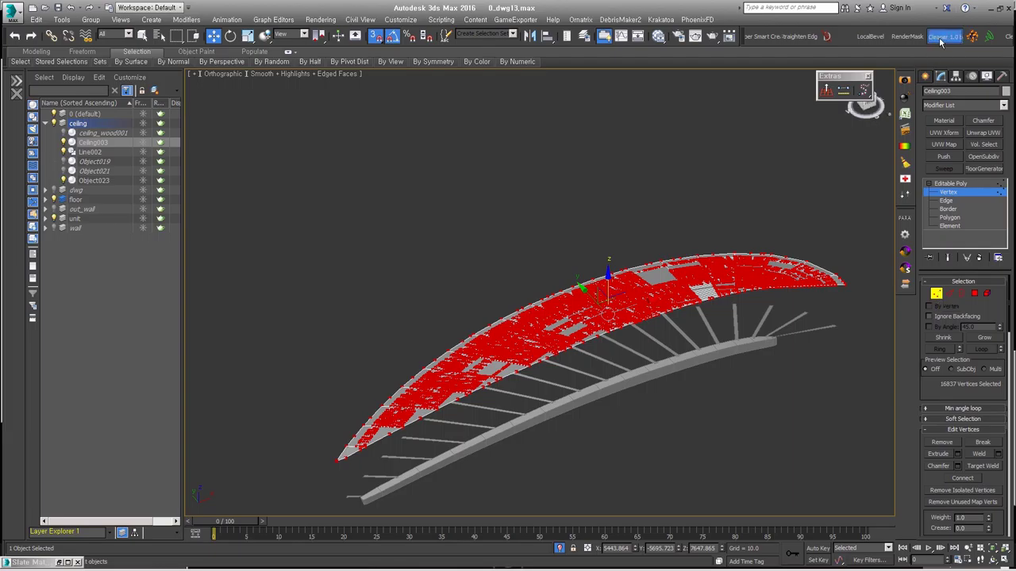
{"action": "scroll", "coordinate": [635, 421], "scroll_direction": "up", "scroll_amount": 5}
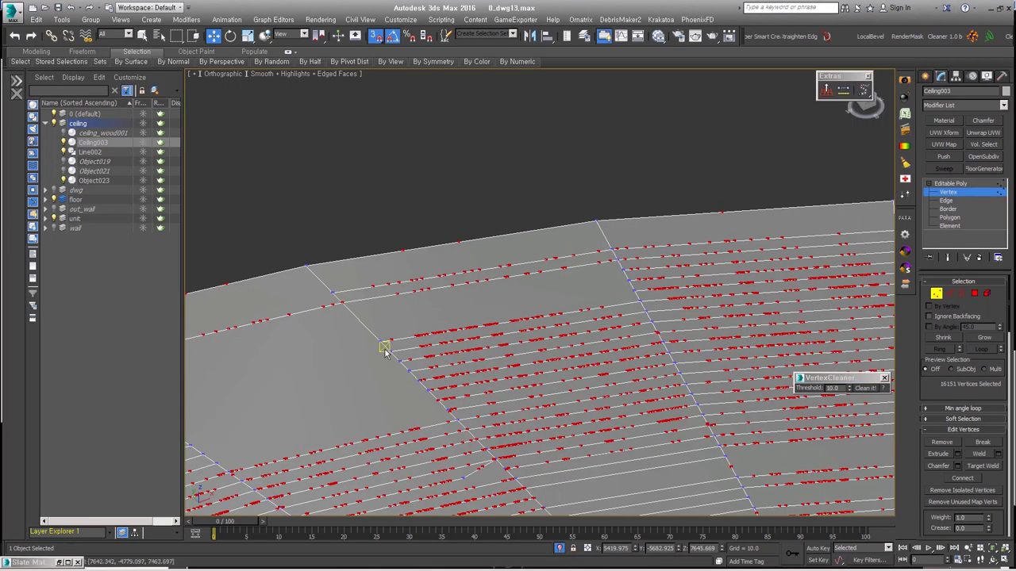
{"action": "scroll", "coordinate": [635, 420], "scroll_direction": "up", "scroll_amount": 2}
{"action": "scroll", "coordinate": [643, 386], "scroll_direction": "up", "scroll_amount": 2}
{"action": "scroll", "coordinate": [644, 386], "scroll_direction": "down", "scroll_amount": 5}
{"action": "left_click", "coordinate": [386, 246]}
{"action": "mouse_move", "coordinate": [386, 245]}
{"action": "middle_mouse_down", "text": "alt"}
{"action": "mouse_move", "coordinate": [494, 405]}
{"action": "mouse_move", "coordinate": [556, 357]}
{"action": "mouse_move", "coordinate": [635, 340]}
{"action": "middle_mouse_up", "text": "alt"}
{"action": "scroll", "coordinate": [555, 357], "scroll_direction": "down", "scroll_amount": 5}
{"action": "key", "text": "1"}
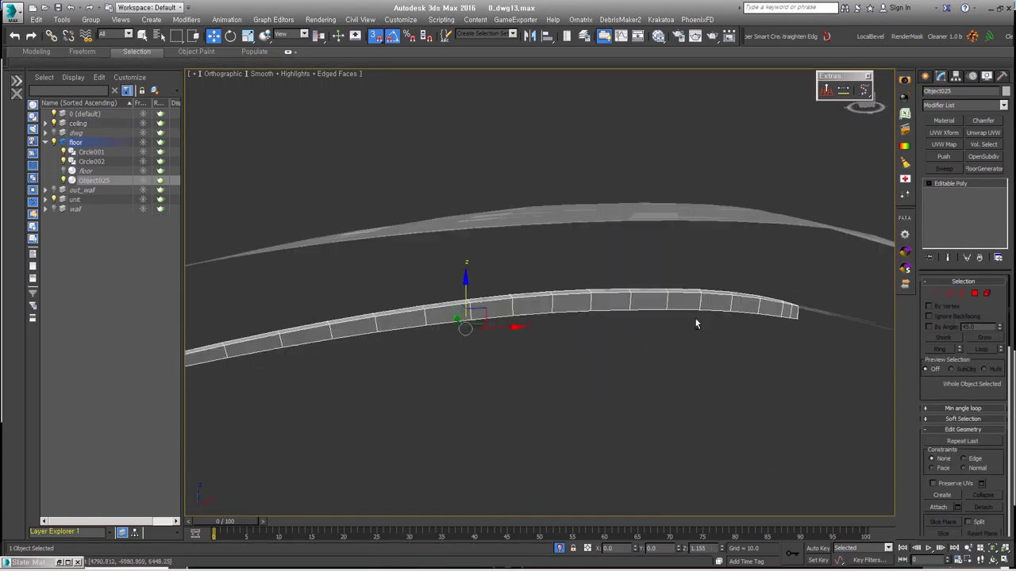
{"action": "scroll", "coordinate": [695, 318], "scroll_direction": "up", "scroll_amount": 5}
Set TurboSmooth Iterations to 2 on the curved beam Object025
{"action": "left_click", "coordinate": [999, 298]}
{"action": "left_click", "coordinate": [998, 299]}
{"action": "mouse_move", "coordinate": [556, 317]}
{"action": "middle_mouse_down", "text": "alt"}
{"action": "mouse_move", "coordinate": [508, 341]}
{"action": "mouse_move", "coordinate": [653, 302]}
{"action": "middle_mouse_up", "text": "alt"}
{"action": "scroll", "coordinate": [518, 337], "scroll_direction": "up", "scroll_amount": 3}
Collapse Object023's Shell modifier into an Editable Poly
{"action": "left_click", "coordinate": [518, 337]}
{"action": "scroll", "coordinate": [653, 303], "scroll_direction": "up", "scroll_amount": 5}
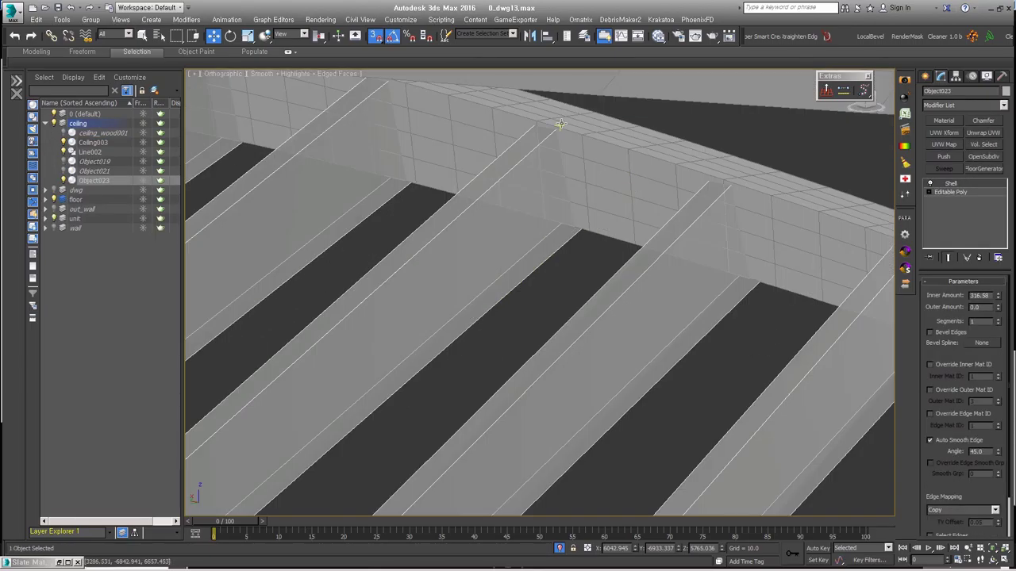
{"action": "left_click", "coordinate": [978, 257]}
{"action": "mouse_move", "coordinate": [712, 373]}
{"action": "middle_mouse_down", "text": "alt"}
{"action": "mouse_move", "coordinate": [764, 288]}
{"action": "mouse_move", "coordinate": [401, 262]}
{"action": "mouse_move", "coordinate": [645, 262]}
{"action": "mouse_move", "coordinate": [714, 352]}
{"action": "mouse_move", "coordinate": [682, 334]}
{"action": "mouse_move", "coordinate": [626, 347]}
{"action": "middle_mouse_up", "text": "alt"}
{"action": "scroll", "coordinate": [402, 262], "scroll_direction": "down", "scroll_amount": 3}
{"action": "scroll", "coordinate": [645, 263], "scroll_direction": "up", "scroll_amount": 4}
{"action": "scroll", "coordinate": [644, 263], "scroll_direction": "up", "scroll_amount": 2}
Check the rib ends in a wireframe top view, then select the ceiling
{"action": "key", "text": "t"}
{"action": "key", "text": "F3"}
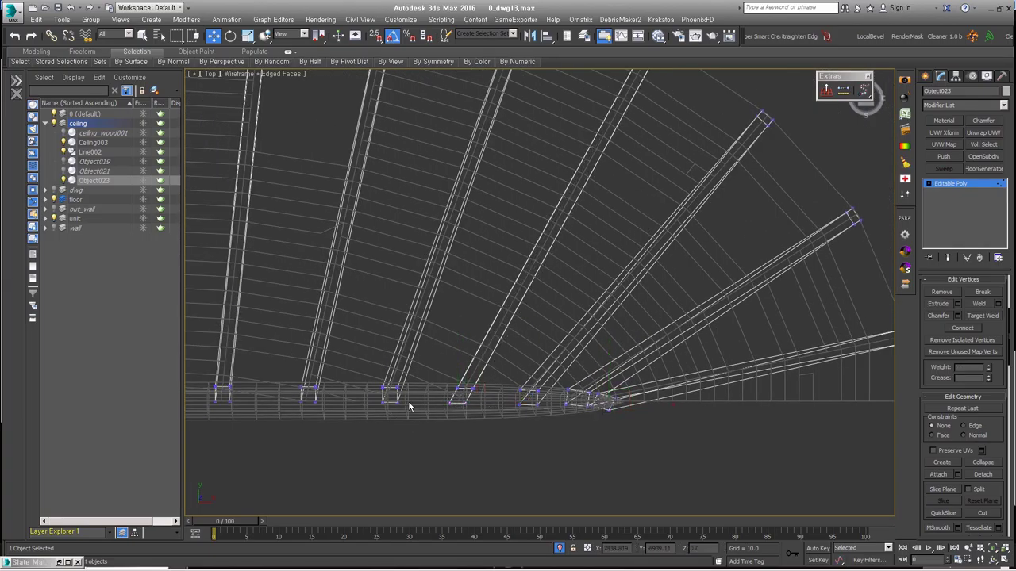
{"action": "mouse_move", "coordinate": [542, 412]}
{"action": "middle_mouse_down", "text": "alt"}
{"action": "mouse_move", "coordinate": [604, 412]}
{"action": "mouse_move", "coordinate": [594, 202]}
{"action": "middle_mouse_up", "text": "alt"}
{"action": "scroll", "coordinate": [629, 382], "scroll_direction": "down", "scroll_amount": 5}
{"action": "scroll", "coordinate": [629, 383], "scroll_direction": "up", "scroll_amount": 3}
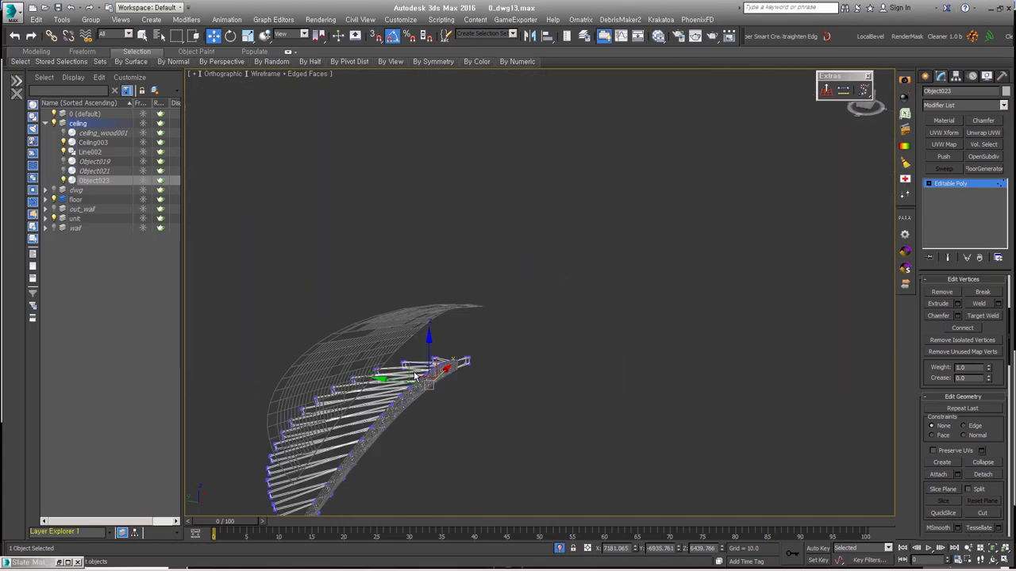
{"action": "left_click", "coordinate": [594, 202]}
{"action": "left_click", "coordinate": [444, 318]}
Inspect the wall unit's bottom and select its vertical frame element
{"action": "key", "text": "z"}
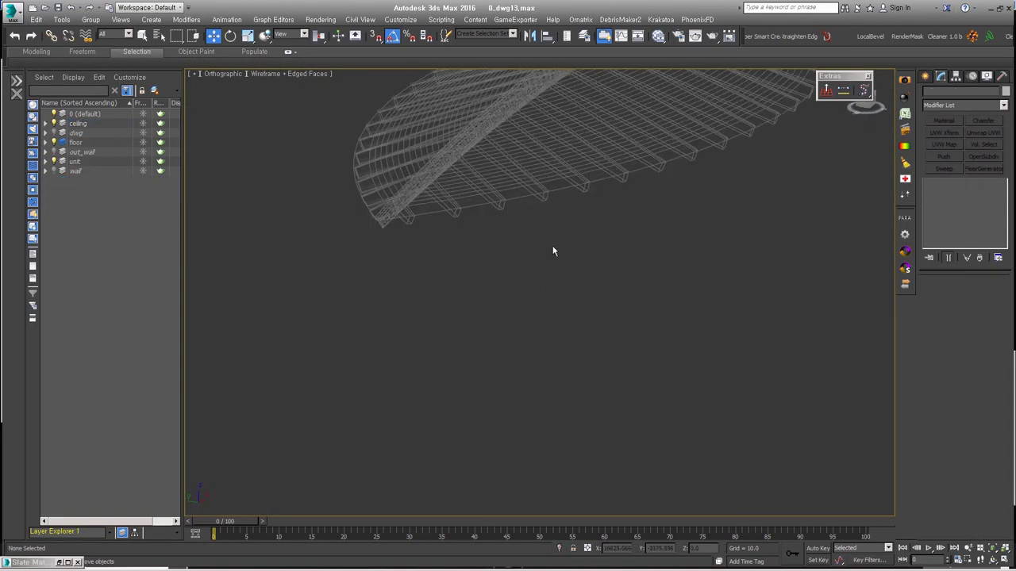
{"action": "left_click", "coordinate": [505, 366]}
{"action": "key", "text": "F3"}
{"action": "scroll", "coordinate": [504, 366], "scroll_direction": "up", "scroll_amount": 5}
{"action": "mouse_move", "coordinate": [505, 366]}
{"action": "middle_mouse_down", "text": "alt"}
{"action": "mouse_move", "coordinate": [524, 381]}
{"action": "mouse_move", "coordinate": [521, 423]}
{"action": "mouse_move", "coordinate": [552, 271]}
{"action": "middle_mouse_up", "text": "alt"}
{"action": "scroll", "coordinate": [521, 423], "scroll_direction": "down", "scroll_amount": 5}
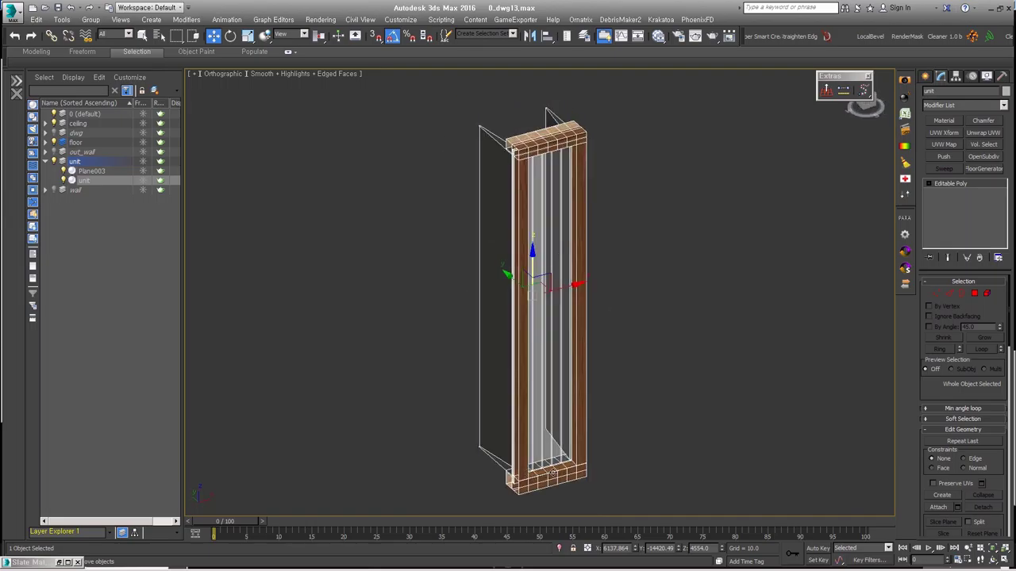
{"action": "scroll", "coordinate": [550, 473], "scroll_direction": "up", "scroll_amount": 5}
{"action": "mouse_move", "coordinate": [550, 473]}
{"action": "middle_mouse_down", "text": "alt"}
{"action": "mouse_move", "coordinate": [603, 333]}
{"action": "mouse_move", "coordinate": [664, 389]}
{"action": "middle_mouse_up", "text": "alt"}
{"action": "key", "text": "5"}
{"action": "left_click", "coordinate": [663, 389]}
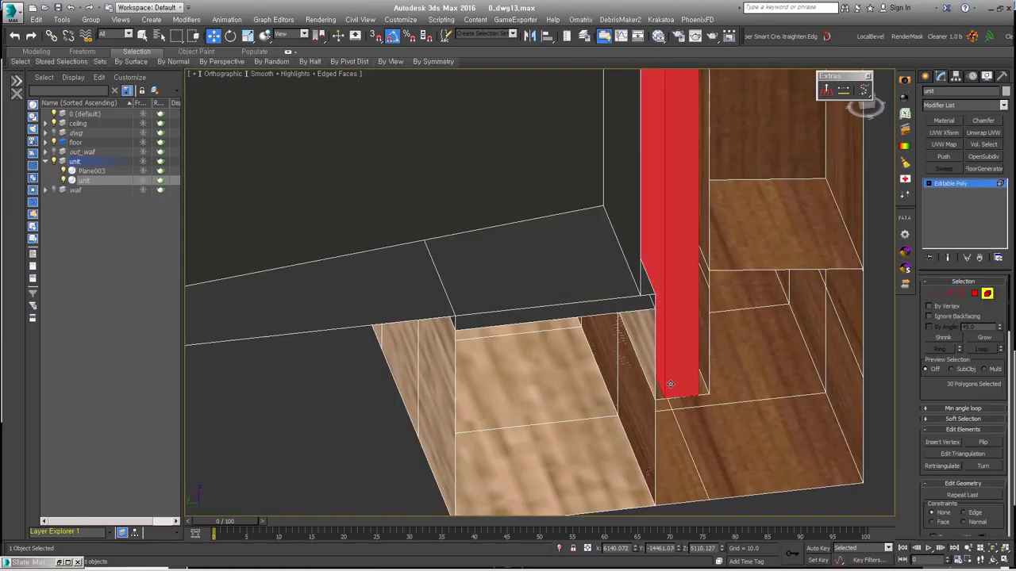
{"action": "key", "text": "t"}
Review RailClone_unit's node transforms and Linear 1S generator in the Style Editor
{"action": "key", "text": "z"}
{"action": "scroll", "coordinate": [607, 346], "scroll_direction": "down", "scroll_amount": 5}
{"action": "key", "text": "F3"}
{"action": "mouse_move", "coordinate": [667, 174]}
{"action": "middle_mouse_down"}
{"action": "mouse_move", "coordinate": [672, 320]}
{"action": "mouse_move", "coordinate": [569, 331]}
{"action": "mouse_move", "coordinate": [616, 263]}
{"action": "mouse_move", "coordinate": [685, 277]}
{"action": "middle_mouse_up"}
{"action": "left_click", "coordinate": [671, 320]}
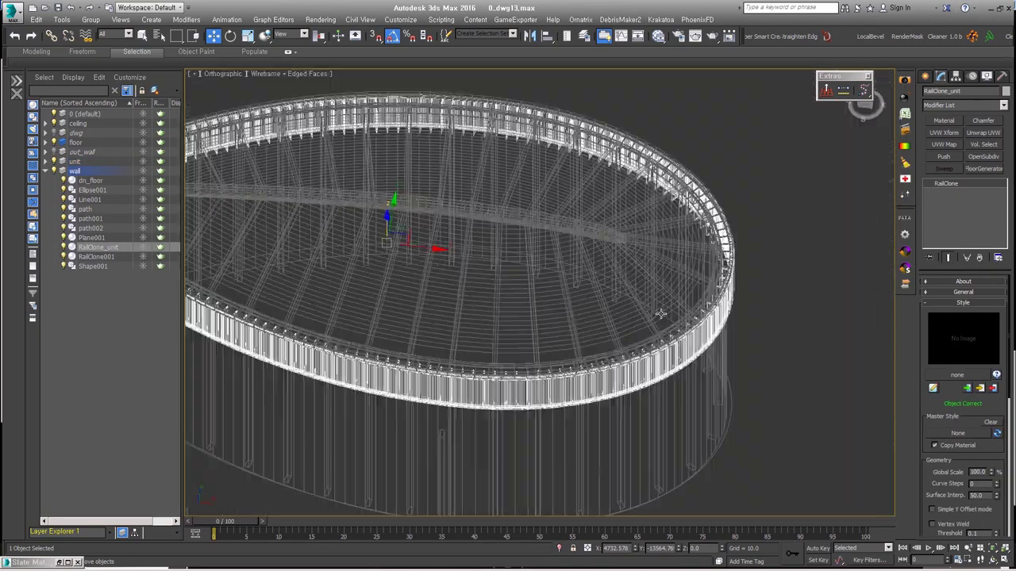
{"action": "key", "text": "t"}
{"action": "scroll", "coordinate": [662, 394], "scroll_direction": "down", "scroll_amount": 5}
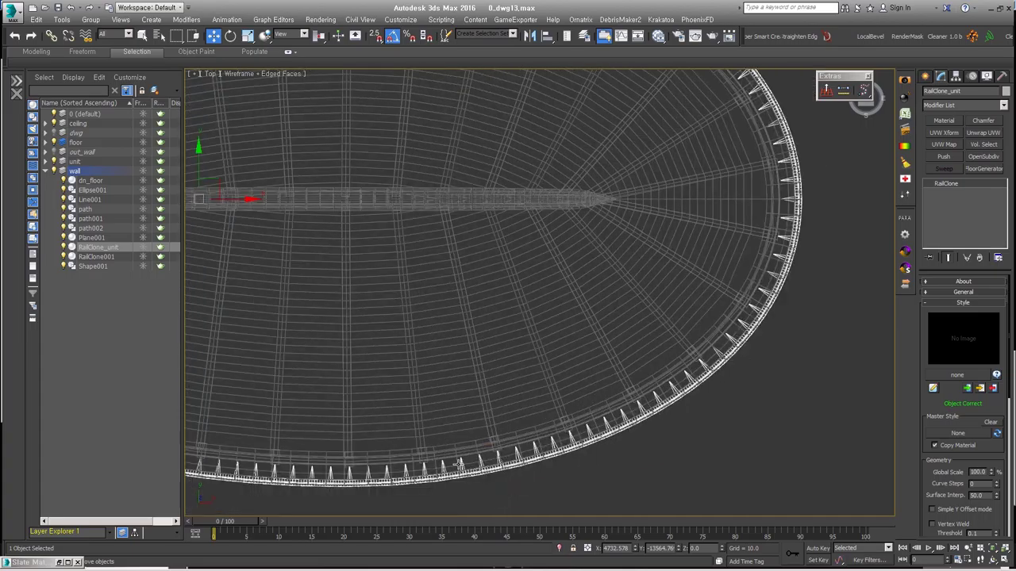
{"action": "left_click", "coordinate": [932, 388]}
{"action": "left_click", "coordinate": [288, 233]}
{"action": "left_click", "coordinate": [166, 155]}
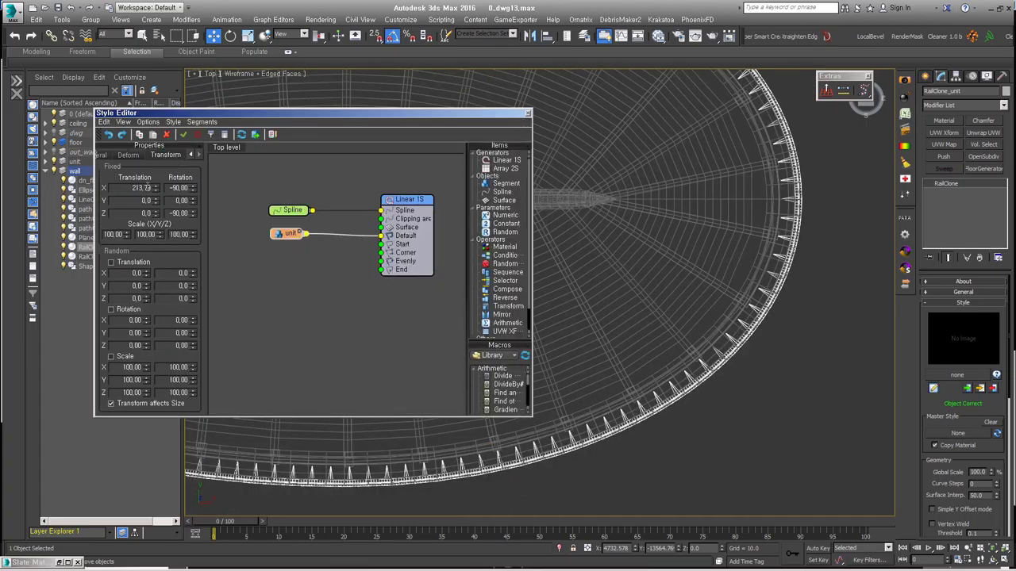
{"action": "left_click", "coordinate": [389, 212]}
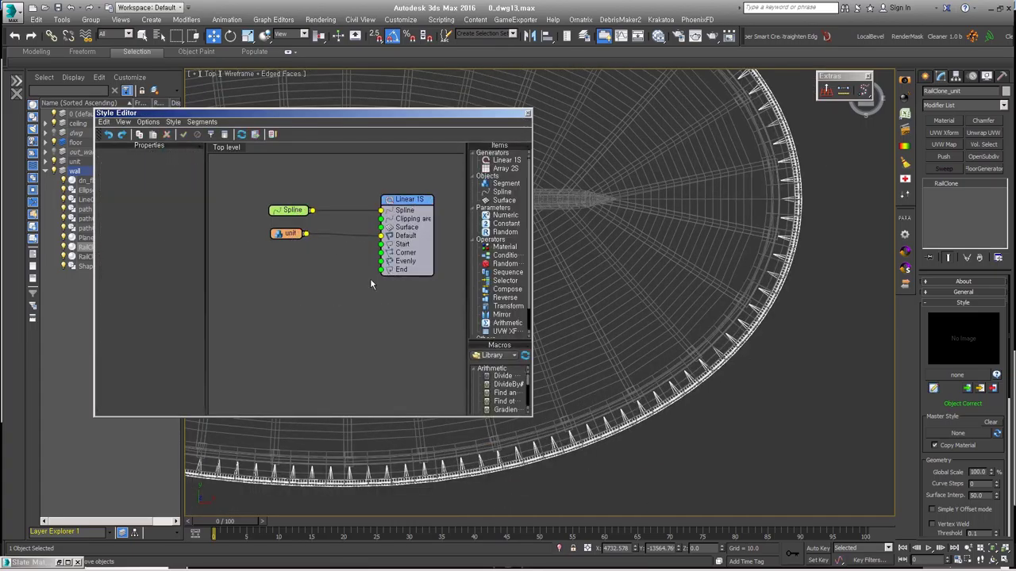
{"action": "left_click", "coordinate": [526, 116]}
Check the Ellipse001 outline, the dn_floor object and the extruded Ellipse001 wall
{"action": "mouse_move", "coordinate": [524, 198]}
{"action": "middle_mouse_down", "text": "alt"}
{"action": "mouse_move", "coordinate": [569, 251]}
{"action": "mouse_move", "coordinate": [556, 357]}
{"action": "middle_mouse_up", "text": "alt"}
{"action": "left_click", "coordinate": [683, 373]}
{"action": "scroll", "coordinate": [682, 373], "scroll_direction": "up", "scroll_amount": 5}
{"action": "scroll", "coordinate": [677, 360], "scroll_direction": "up", "scroll_amount": 3}
{"action": "scroll", "coordinate": [721, 325], "scroll_direction": "down", "scroll_amount": 5}
{"action": "scroll", "coordinate": [746, 386], "scroll_direction": "up", "scroll_amount": 3}
{"action": "left_click", "coordinate": [746, 386]}
{"action": "scroll", "coordinate": [436, 407], "scroll_direction": "down", "scroll_amount": 3}
{"action": "middle_click_drag", "start_coordinate": [436, 406], "coordinate": [476, 350], "text": "alt"}
{"action": "left_click", "coordinate": [869, 310]}
{"action": "mouse_move", "coordinate": [869, 310]}
{"action": "middle_mouse_down", "text": "alt"}
{"action": "mouse_move", "coordinate": [734, 242]}
{"action": "mouse_move", "coordinate": [587, 363]}
{"action": "mouse_move", "coordinate": [705, 333]}
{"action": "mouse_move", "coordinate": [681, 360]}
{"action": "mouse_move", "coordinate": [611, 356]}
{"action": "middle_mouse_up", "text": "alt"}
Inspect the roof_outwall cladding object in smooth shaded display
{"action": "key", "text": "F3"}
{"action": "left_click", "coordinate": [681, 360]}
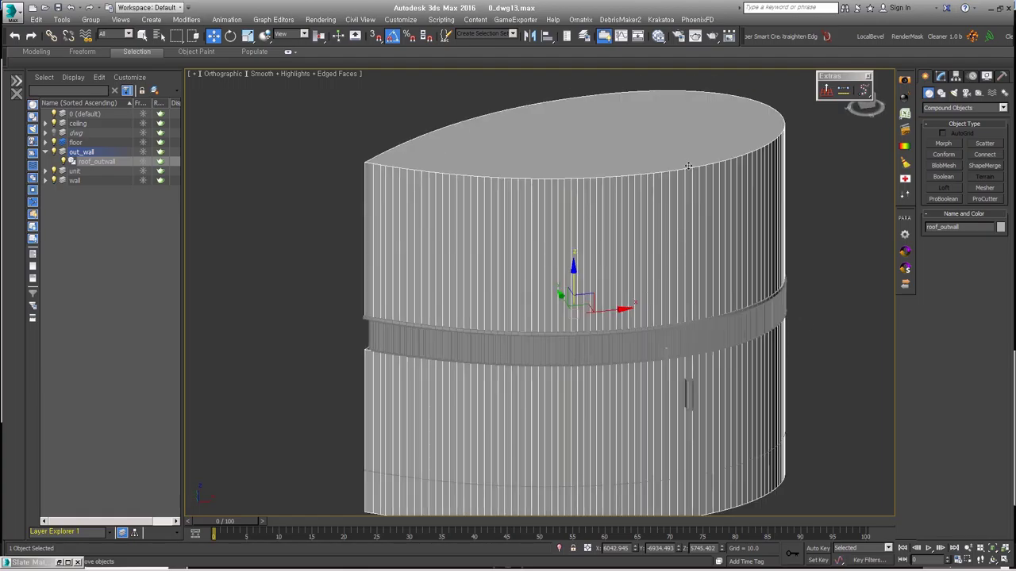
{"action": "scroll", "coordinate": [611, 356], "scroll_direction": "up", "scroll_amount": 2}
{"action": "scroll", "coordinate": [611, 356], "scroll_direction": "down", "scroll_amount": 3}
{"action": "scroll", "coordinate": [610, 355], "scroll_direction": "up", "scroll_amount": 3}
{"action": "scroll", "coordinate": [610, 357], "scroll_direction": "down", "scroll_amount": 1}
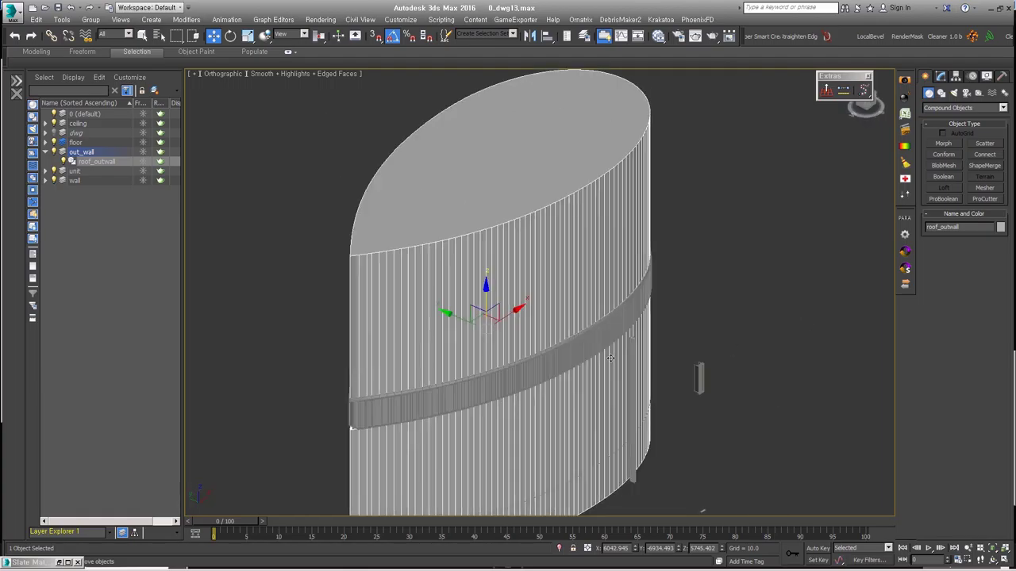